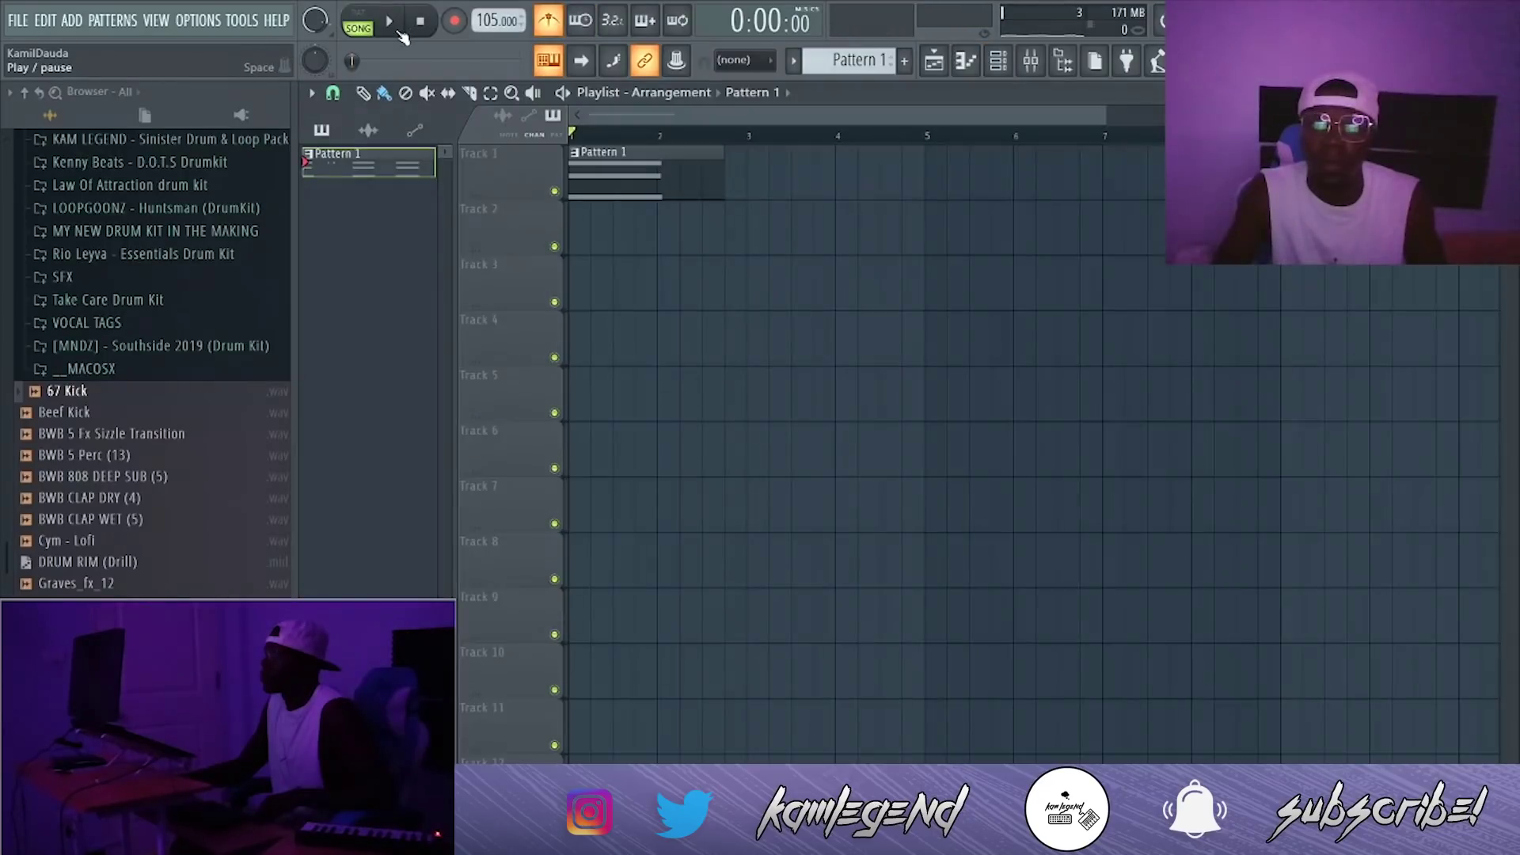
Step: Preview the arrangement with the metronome off and open Pattern 1's Trophies chord in the piano roll
{"action": "left_click", "coordinate": [401, 34]}
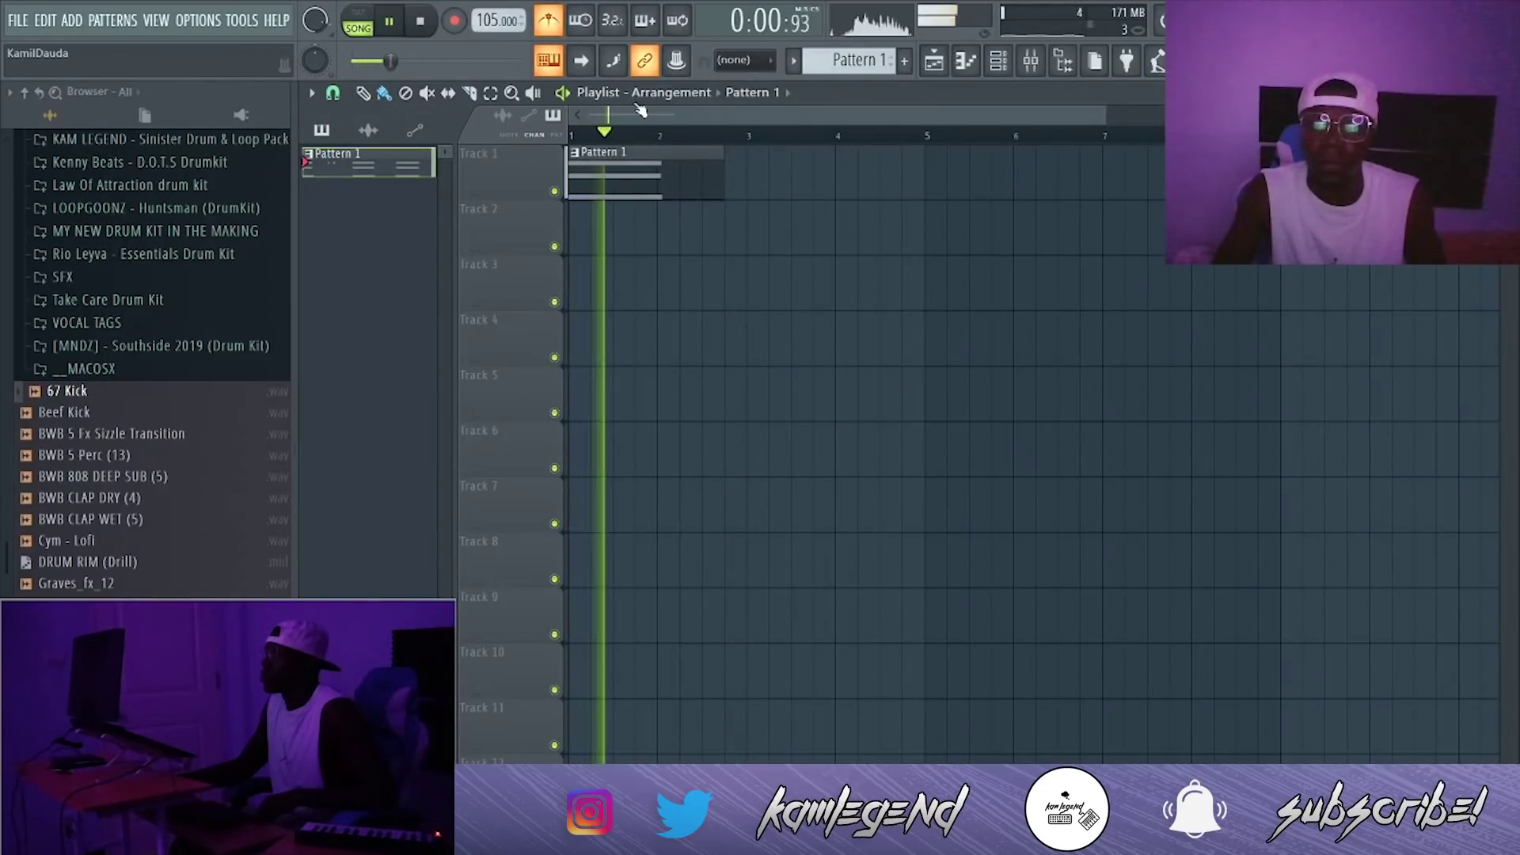
{"action": "left_click", "coordinate": [548, 22]}
{"action": "key", "text": "space"}
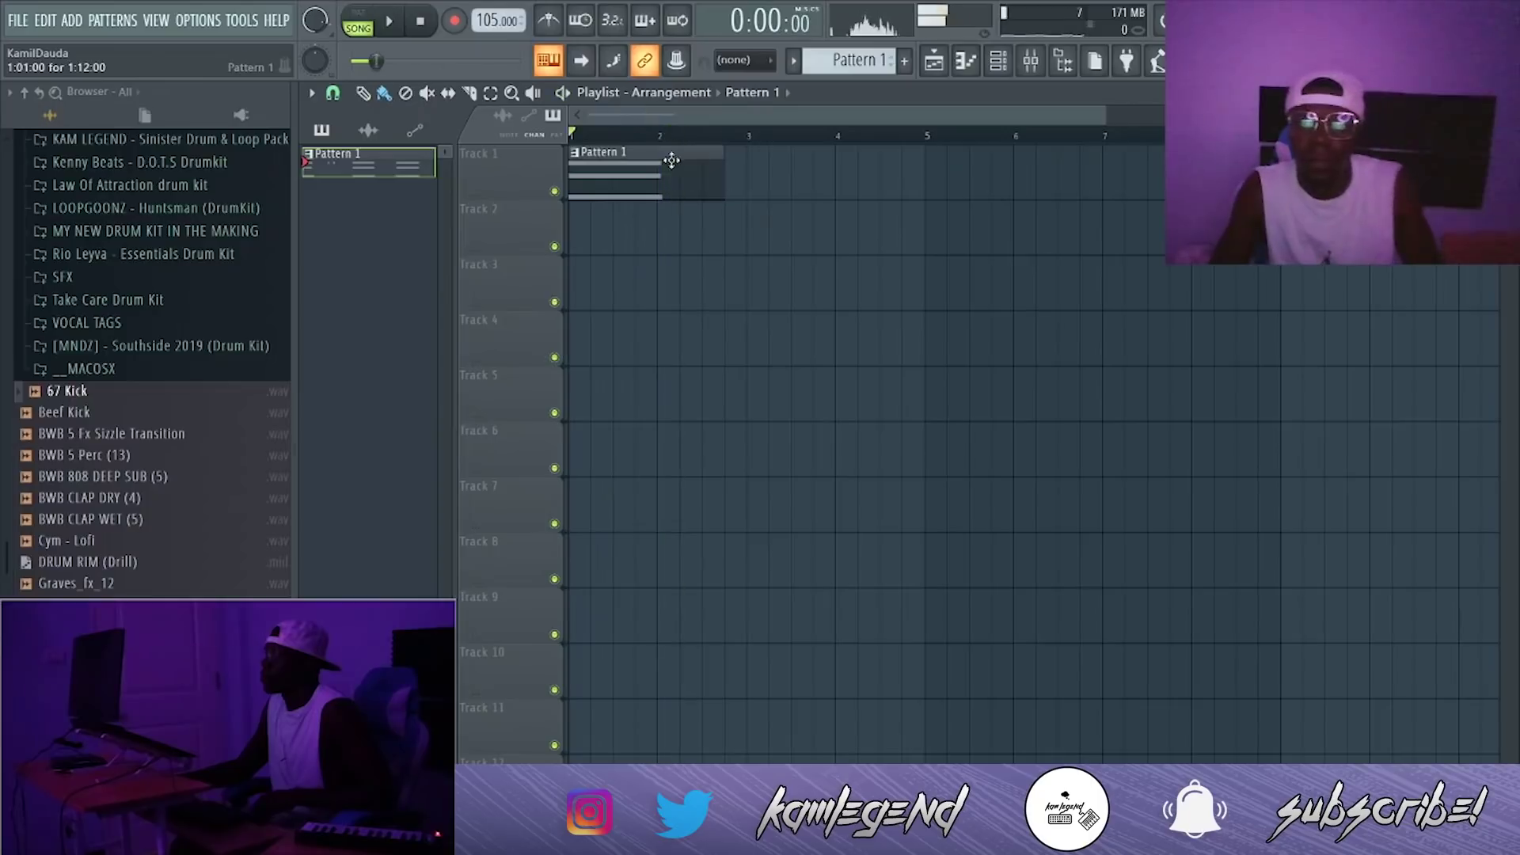
{"action": "double_click", "coordinate": [651, 174]}
{"action": "key", "text": "space"}
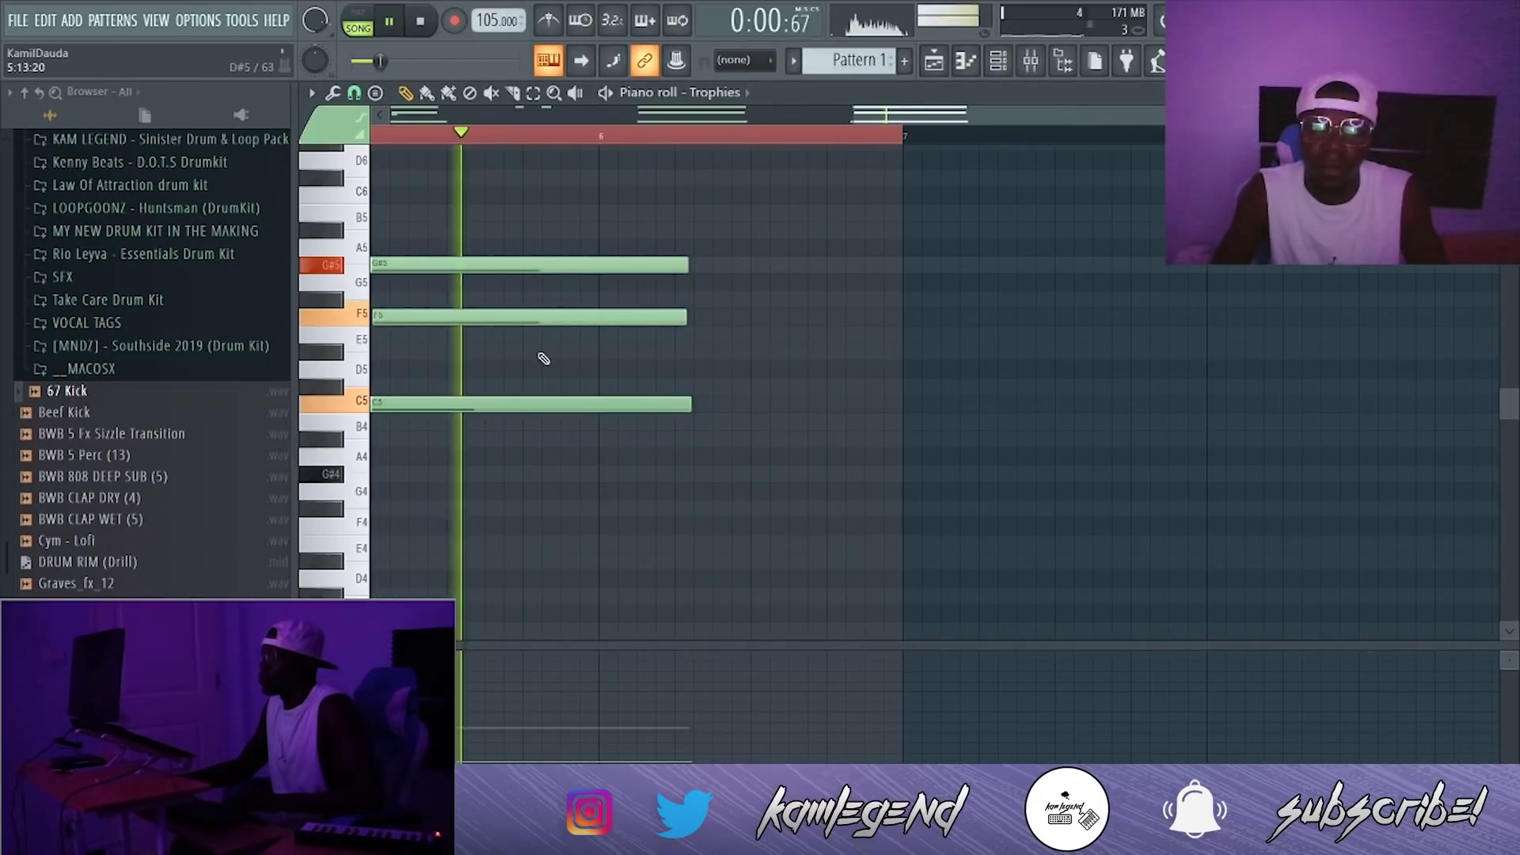
Step: Check the scale highlighting choices, and lower the chord's F5 note to E5 and its C5 note to B4
{"action": "left_click", "coordinate": [311, 92]}
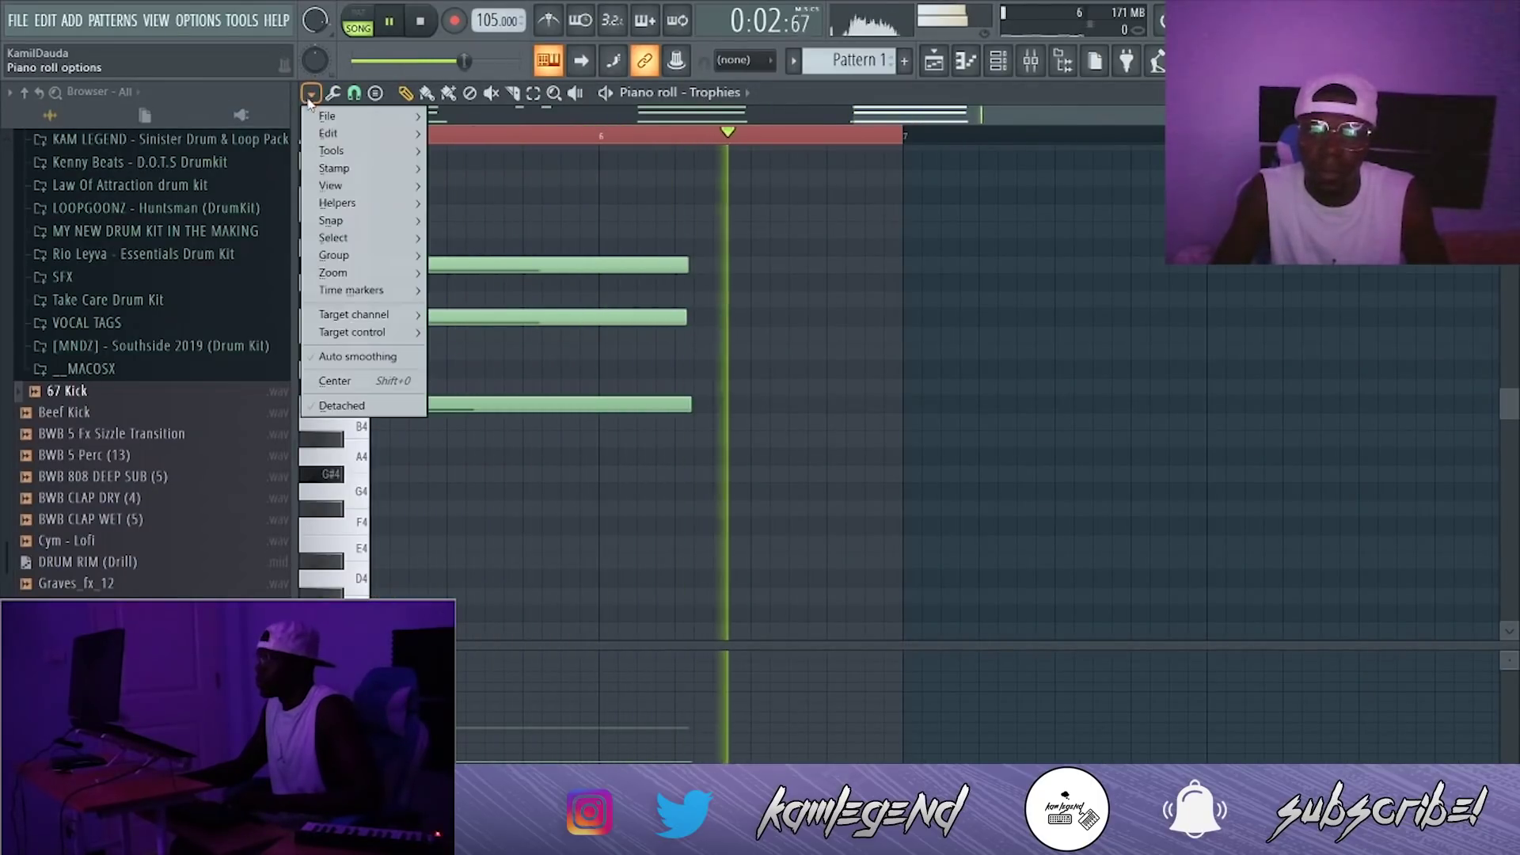
{"action": "mouse_move", "coordinate": [364, 202]}
{"action": "mouse_move", "coordinate": [543, 224]}
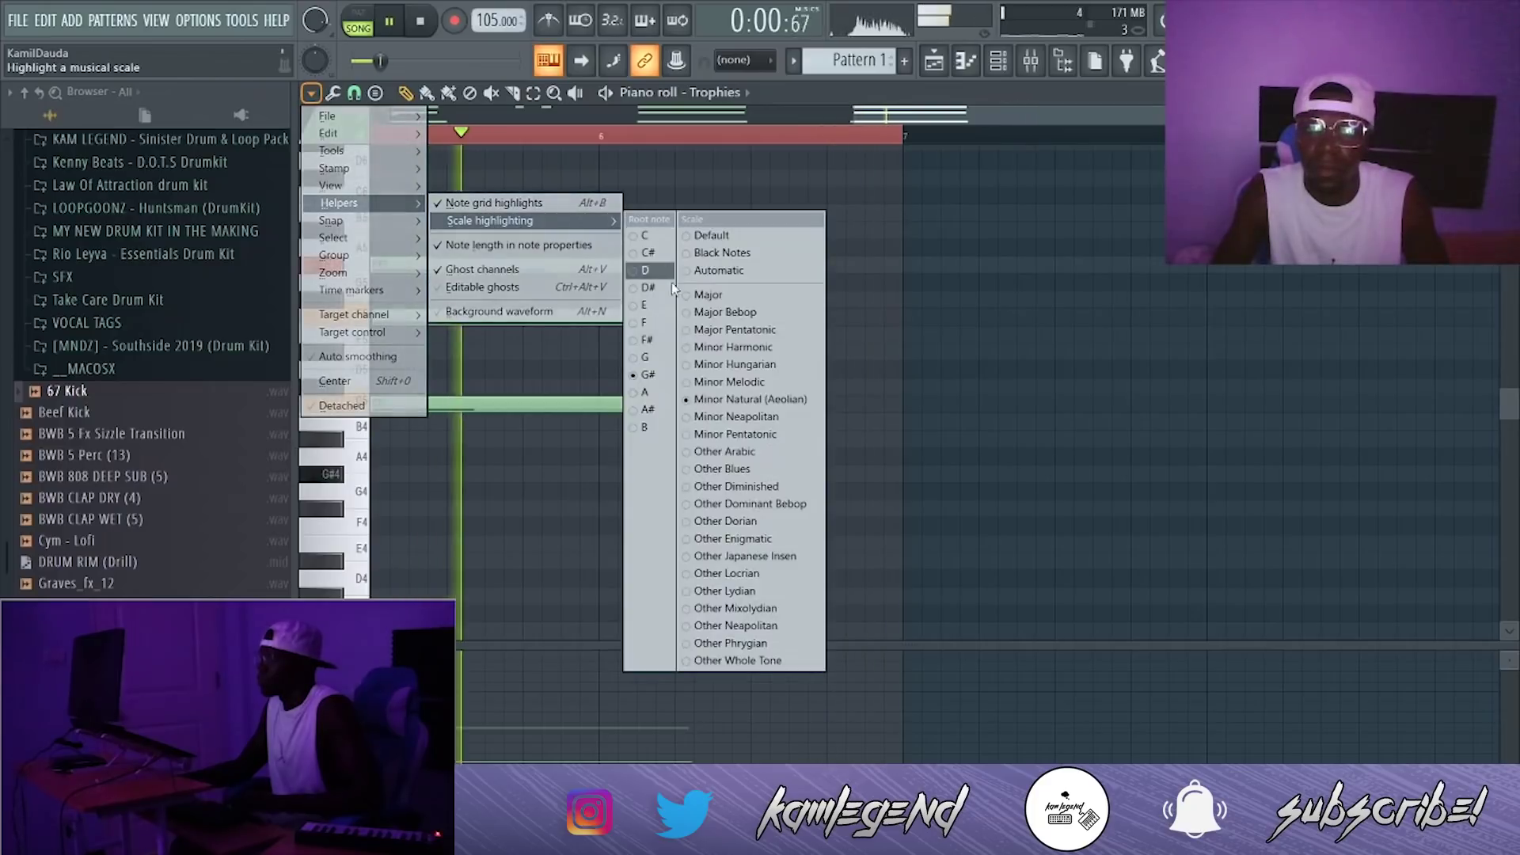
{"action": "left_click", "coordinate": [797, 93]}
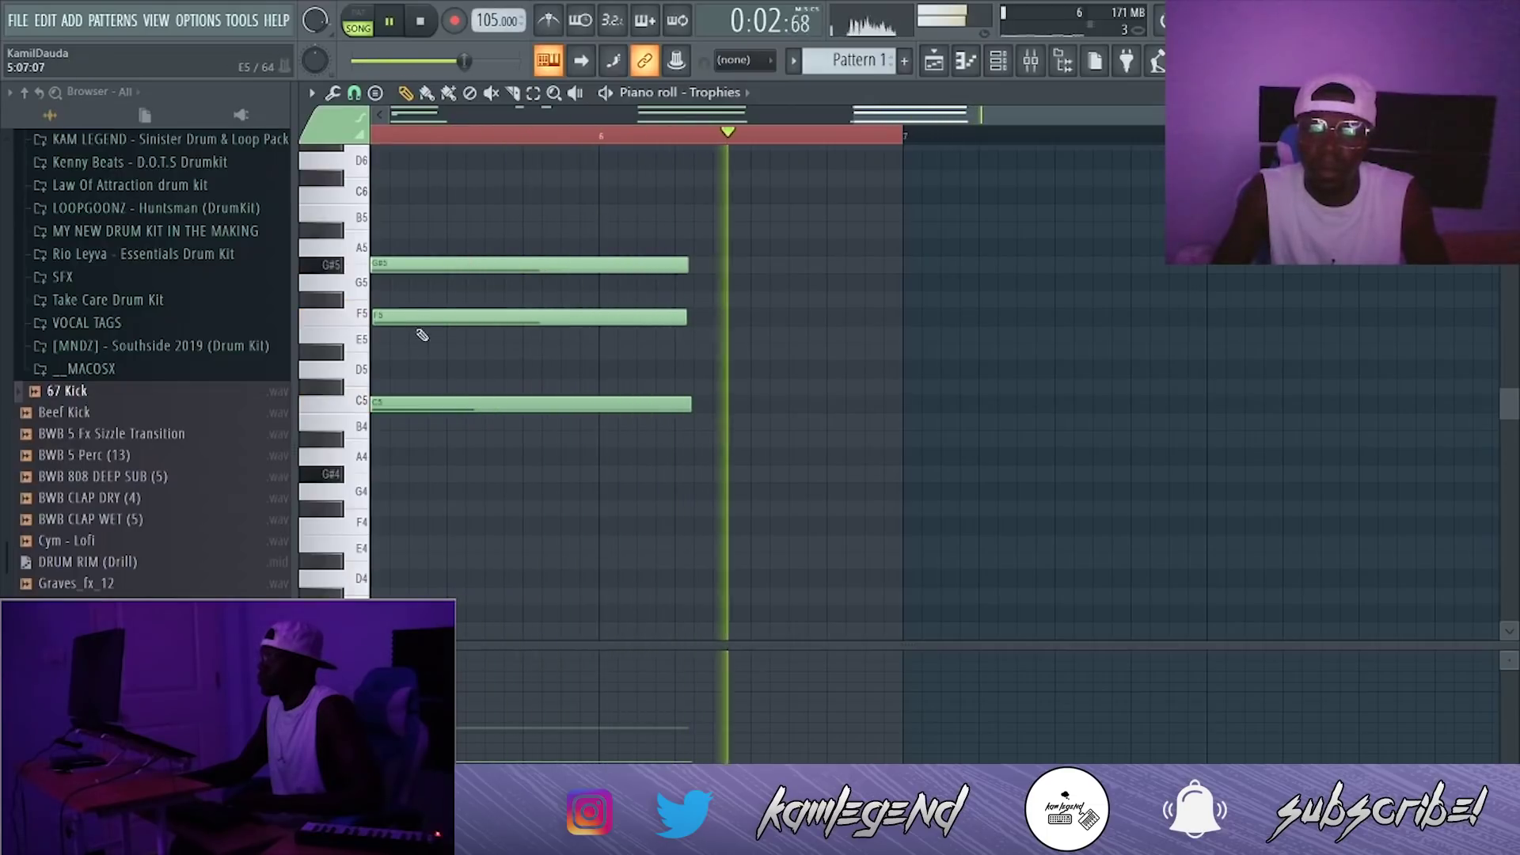
{"action": "left_click_drag", "start_coordinate": [416, 316], "coordinate": [407, 334]}
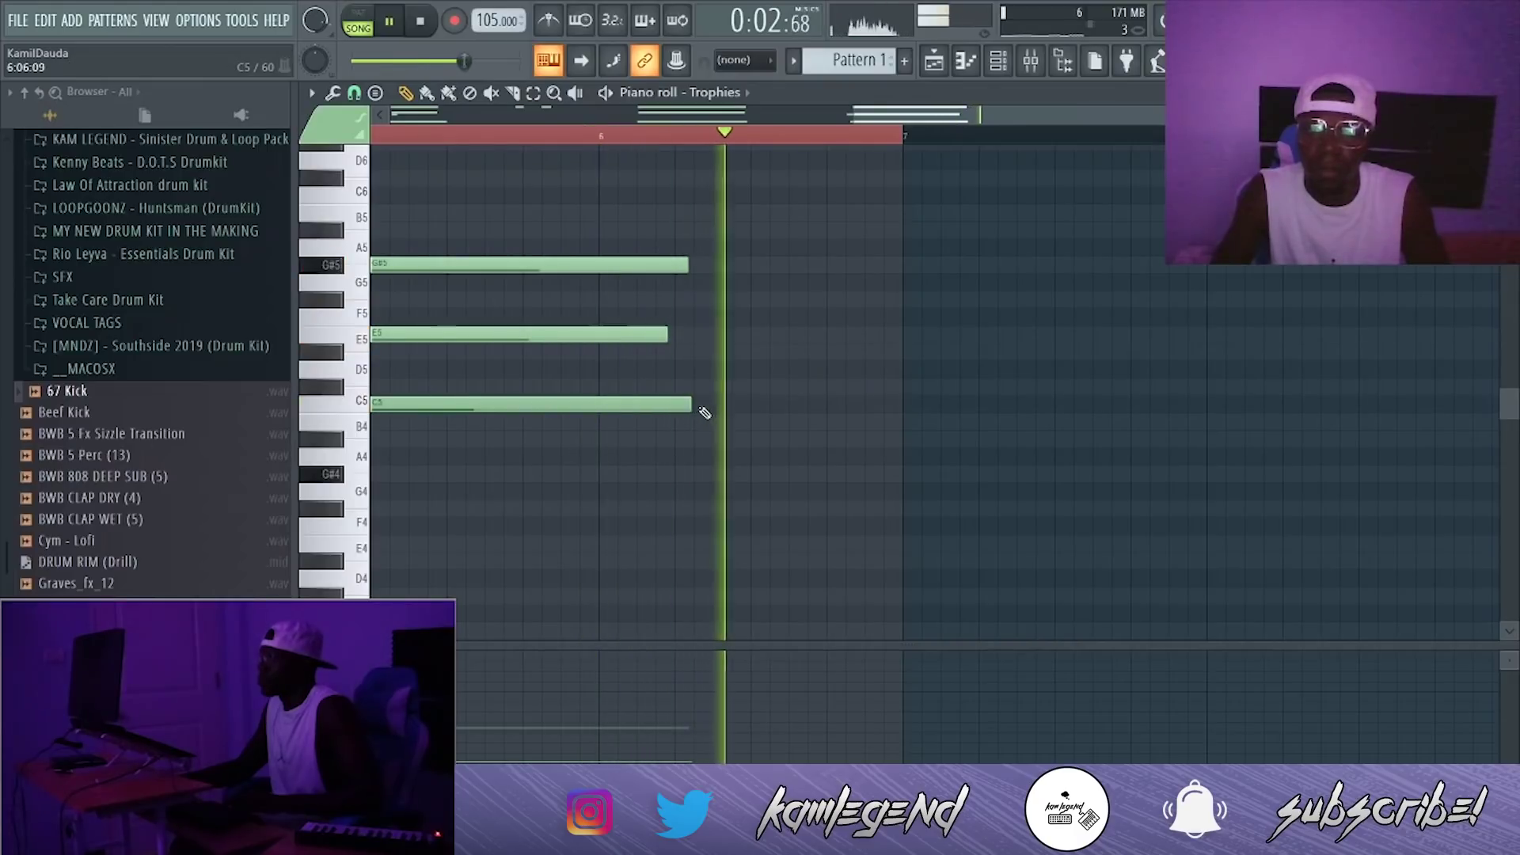
{"action": "left_click_drag", "start_coordinate": [644, 413], "coordinate": [629, 430]}
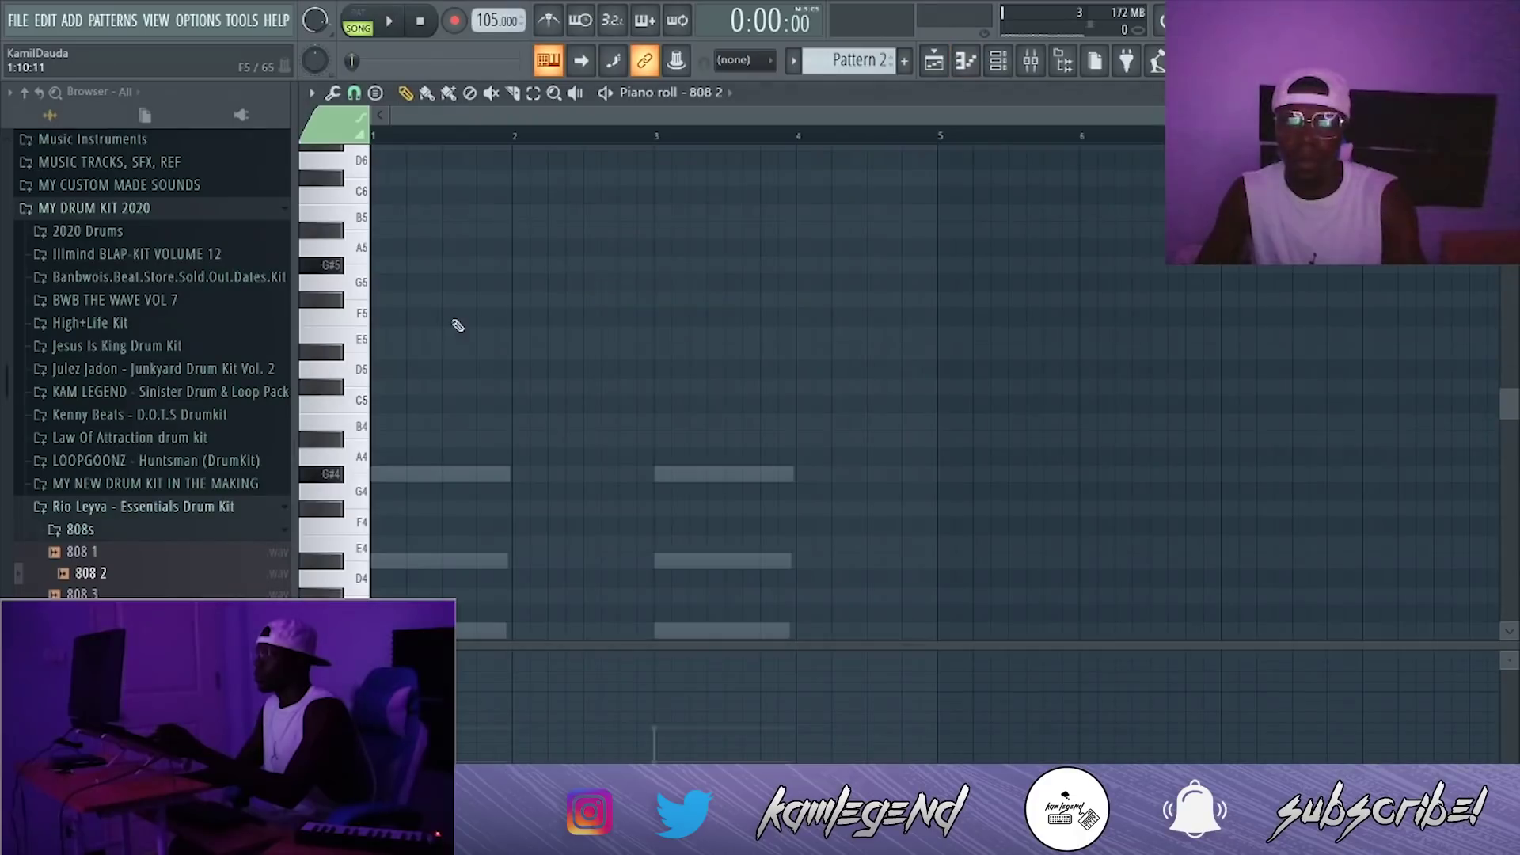
Step: Add a G#5 note about one bar long at the start of Pattern 2's 808 2 part, raise its velocity and preview it
{"action": "left_click_drag", "start_coordinate": [383, 269], "coordinate": [327, 273]}
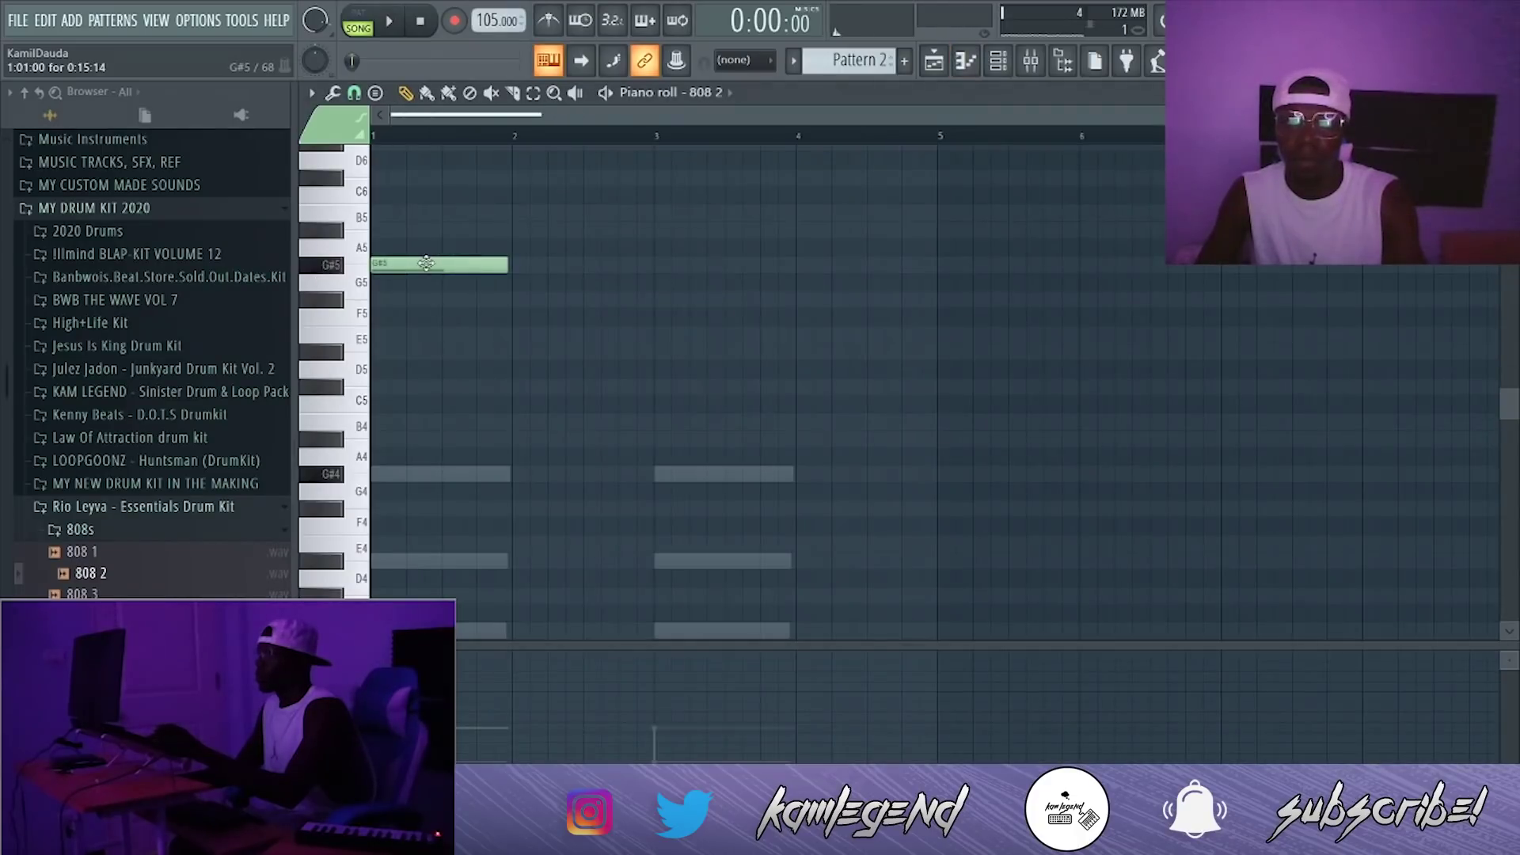
{"action": "key", "text": "space"}
{"action": "left_click", "coordinate": [412, 662]}
{"action": "key", "text": "space"}
{"action": "key", "text": "space"}
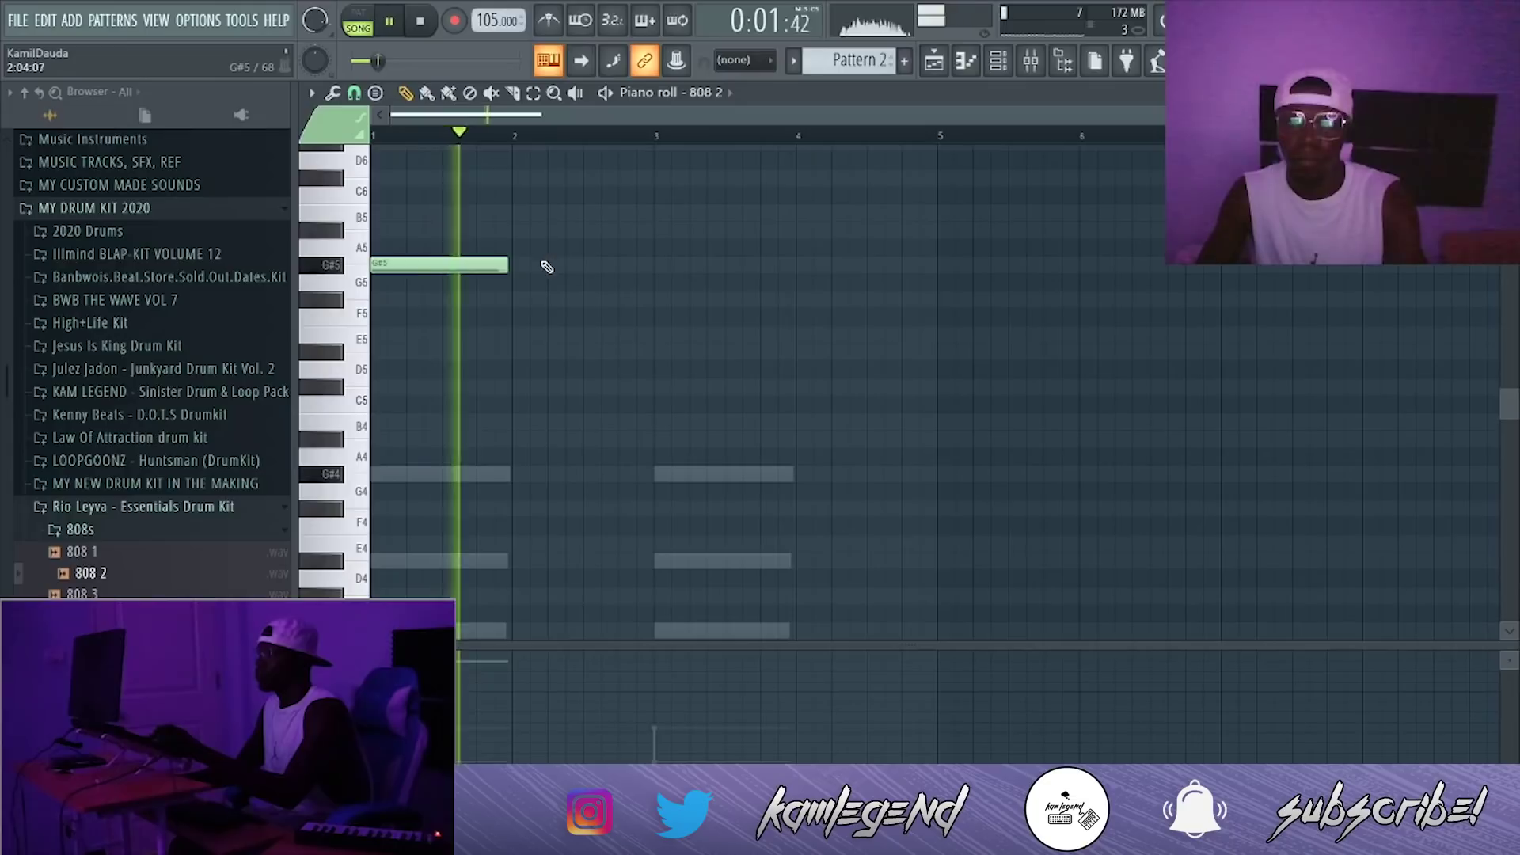
Step: Place a second G#5 808 note a quarter of the way into bar 2, and shorten both 808 notes
{"action": "left_click", "coordinate": [641, 266]}
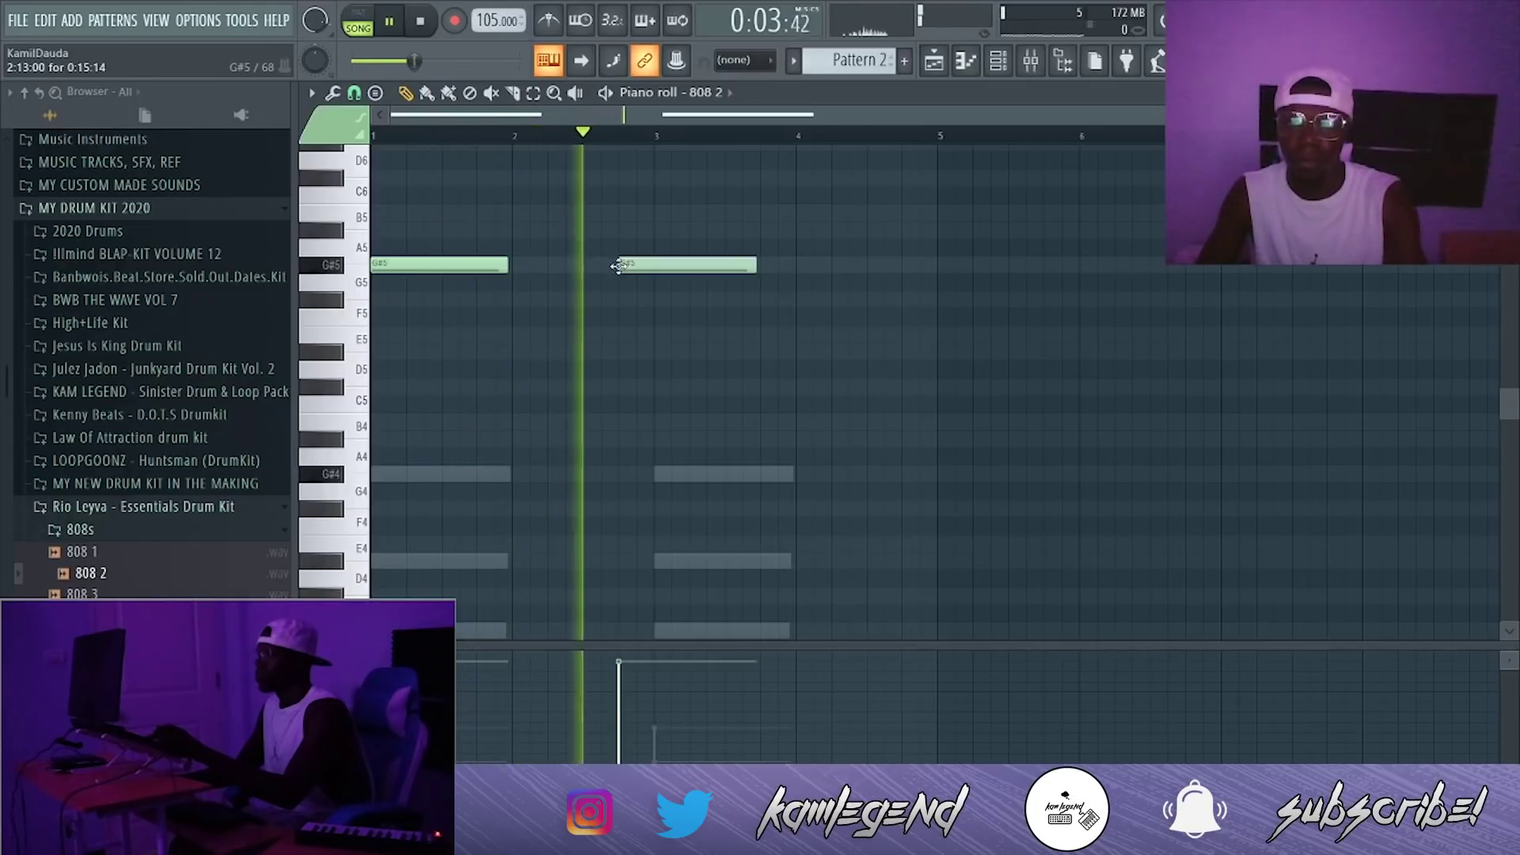
{"action": "right_click", "coordinate": [659, 266]}
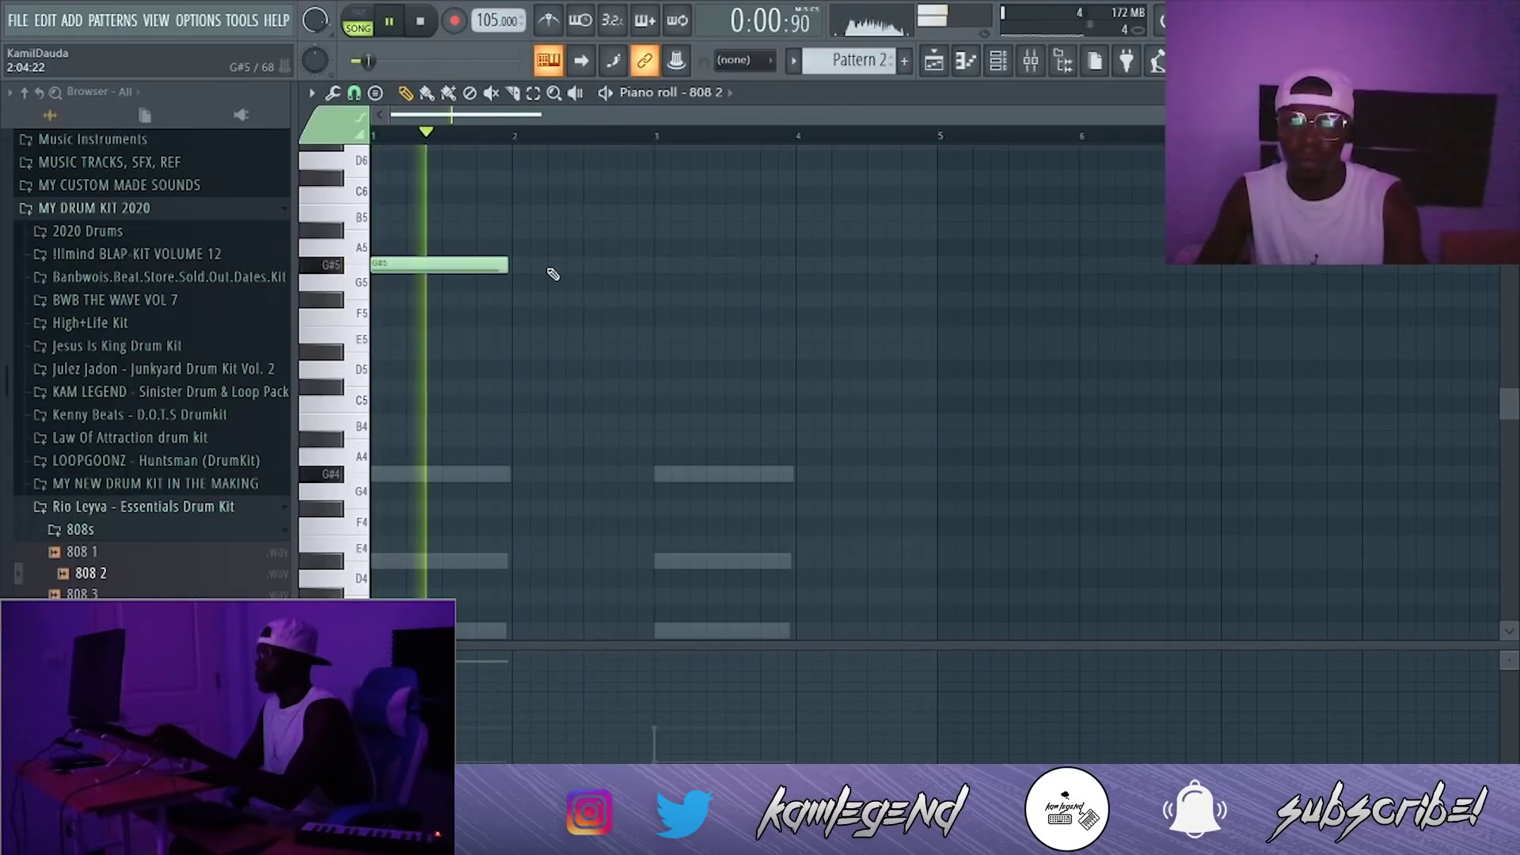
{"action": "left_click", "coordinate": [553, 270]}
{"action": "key", "text": "space"}
{"action": "key", "text": "space"}
{"action": "left_click_drag", "start_coordinate": [504, 270], "coordinate": [491, 270]}
{"action": "left_click_drag", "start_coordinate": [686, 270], "coordinate": [646, 272]}
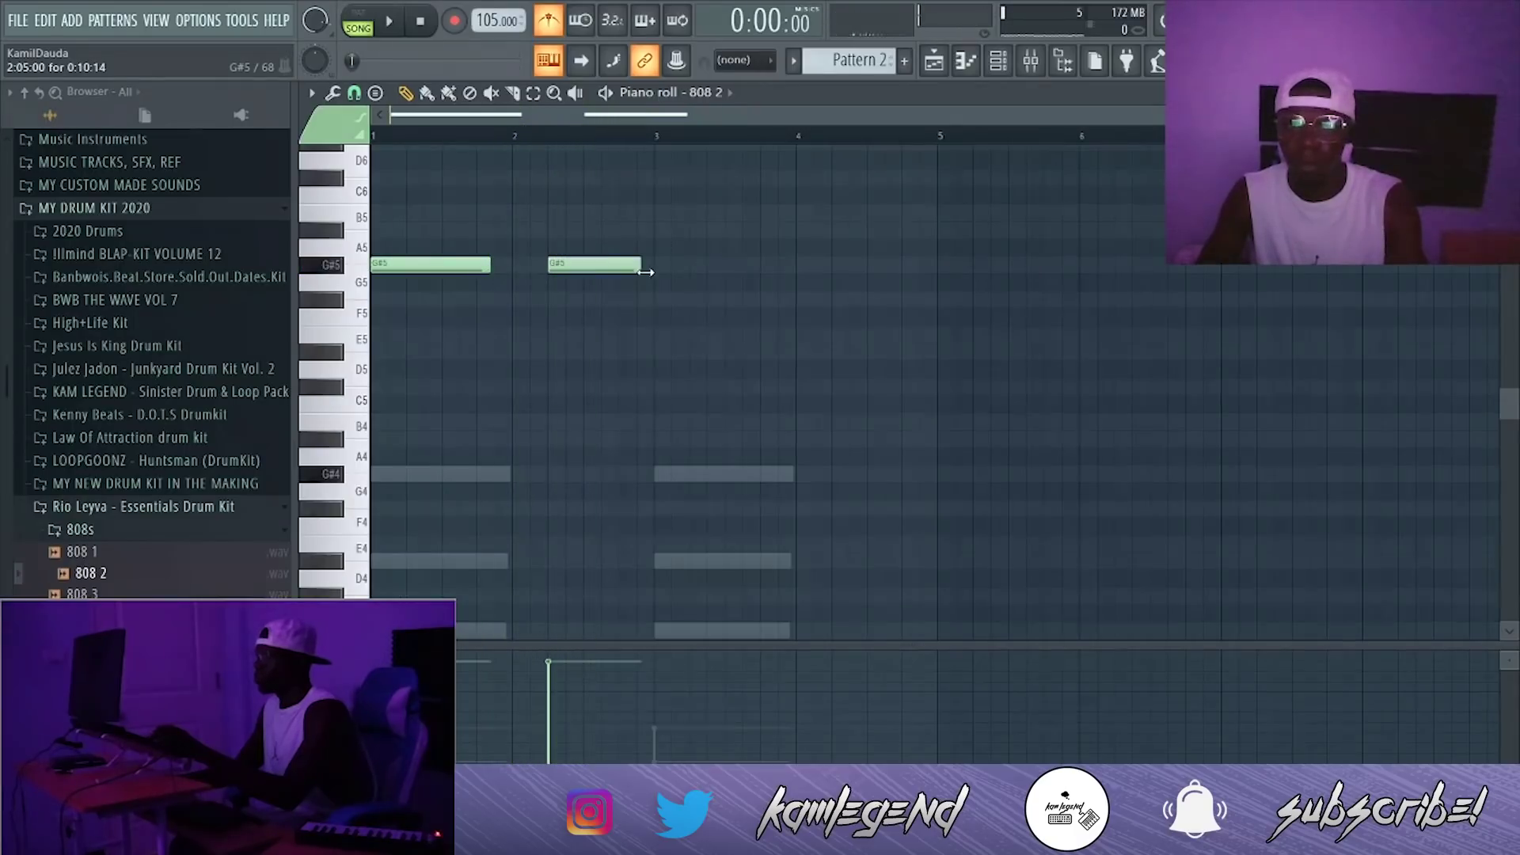
Step: Add two more G#5 808 notes, one at the start of bar 3 and one halfway through bar 4
{"action": "key", "text": "space"}
{"action": "left_click", "coordinate": [658, 266]}
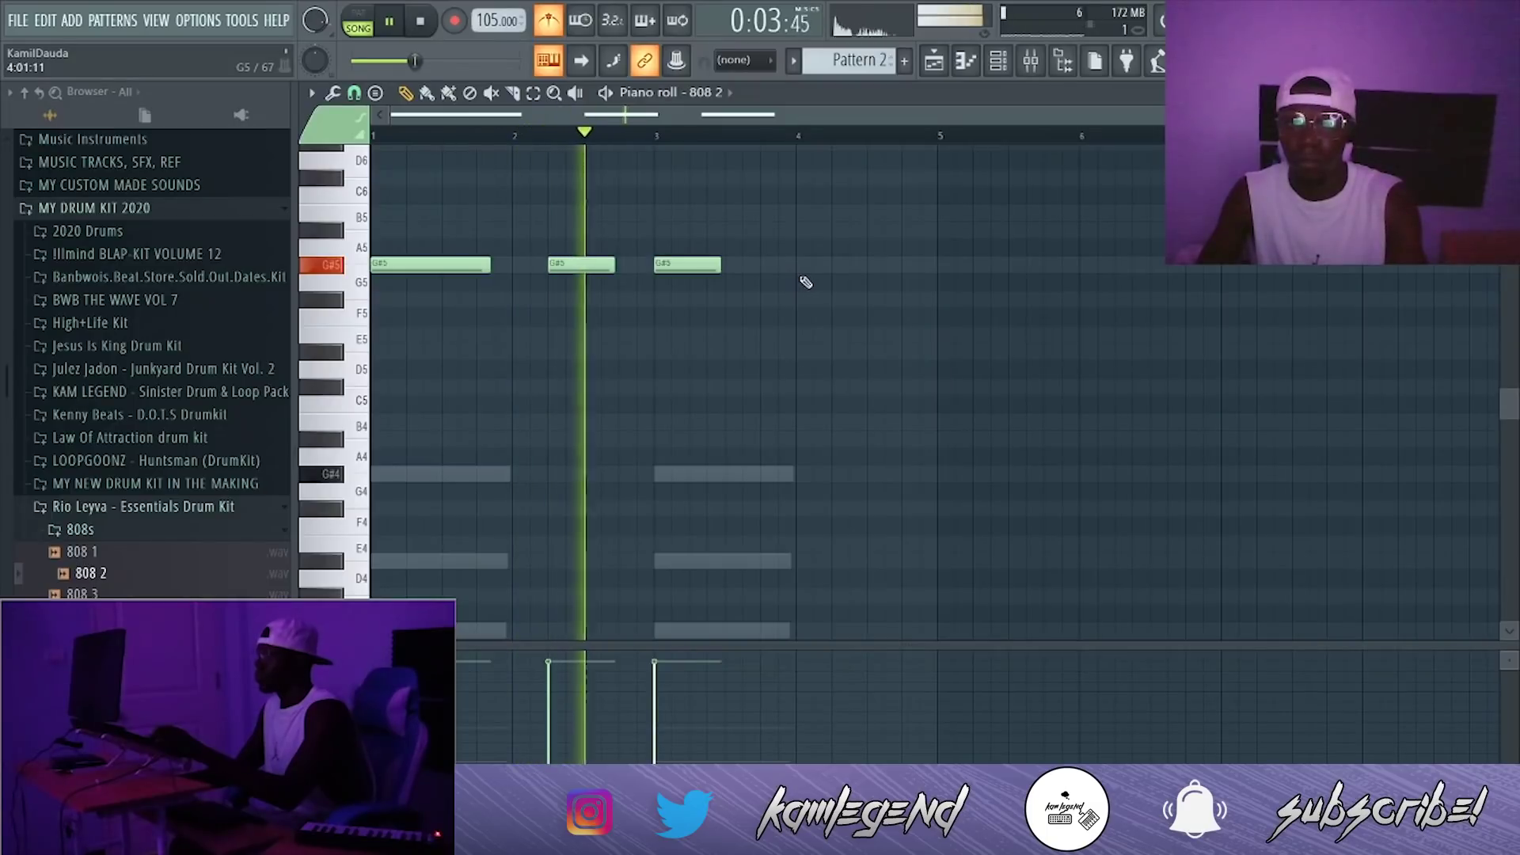
{"action": "left_click", "coordinate": [870, 266]}
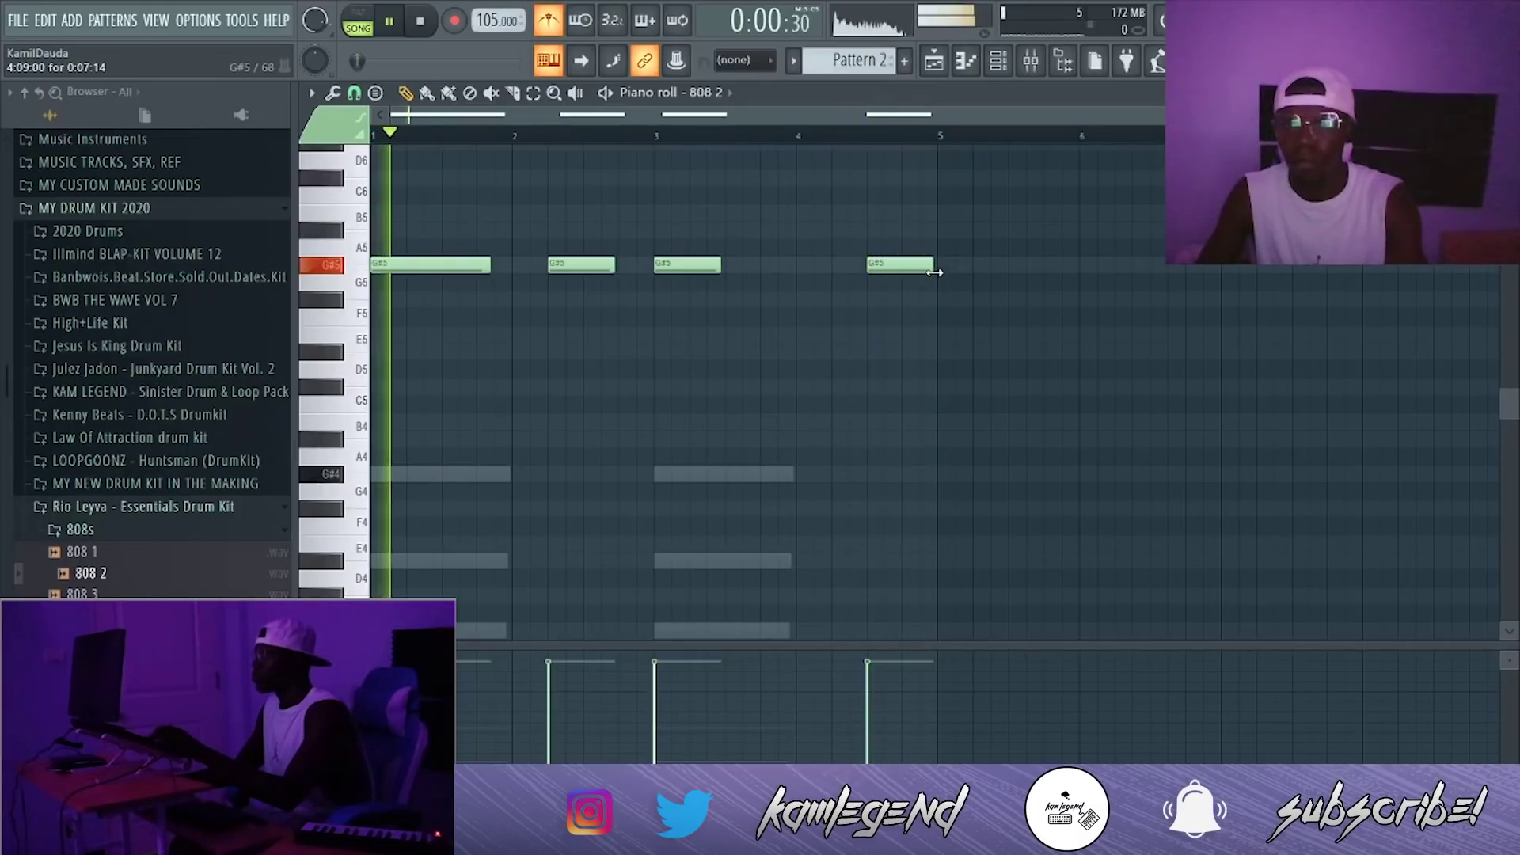
Step: Load the KAM_SNARERIM sample from the 2020 Drums folder into a new channel and close its settings window
{"action": "key", "text": "F7"}
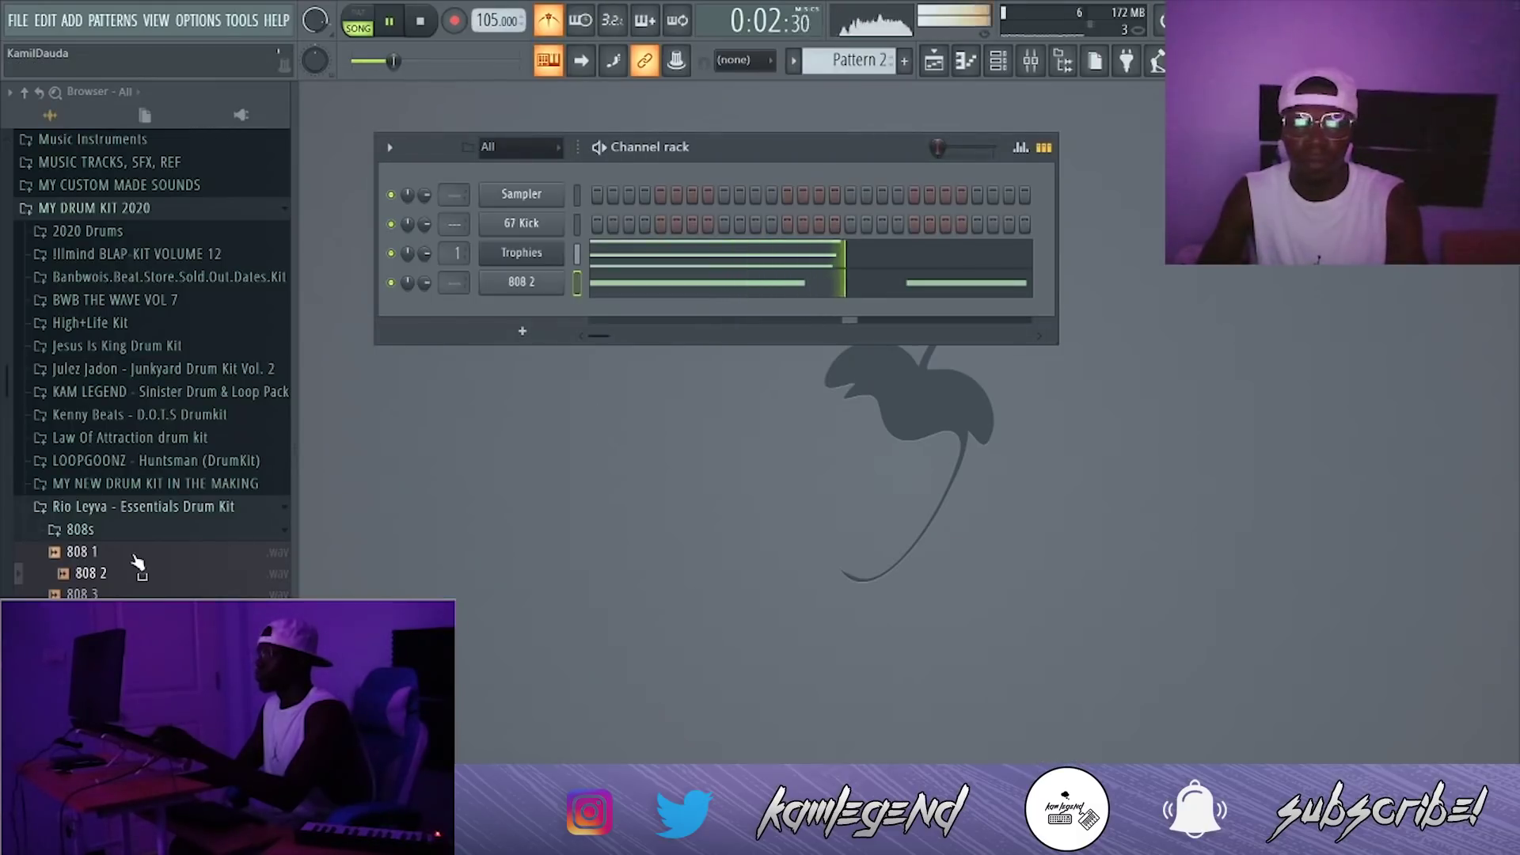
{"action": "left_click", "coordinate": [138, 530]}
{"action": "left_click", "coordinate": [140, 511]}
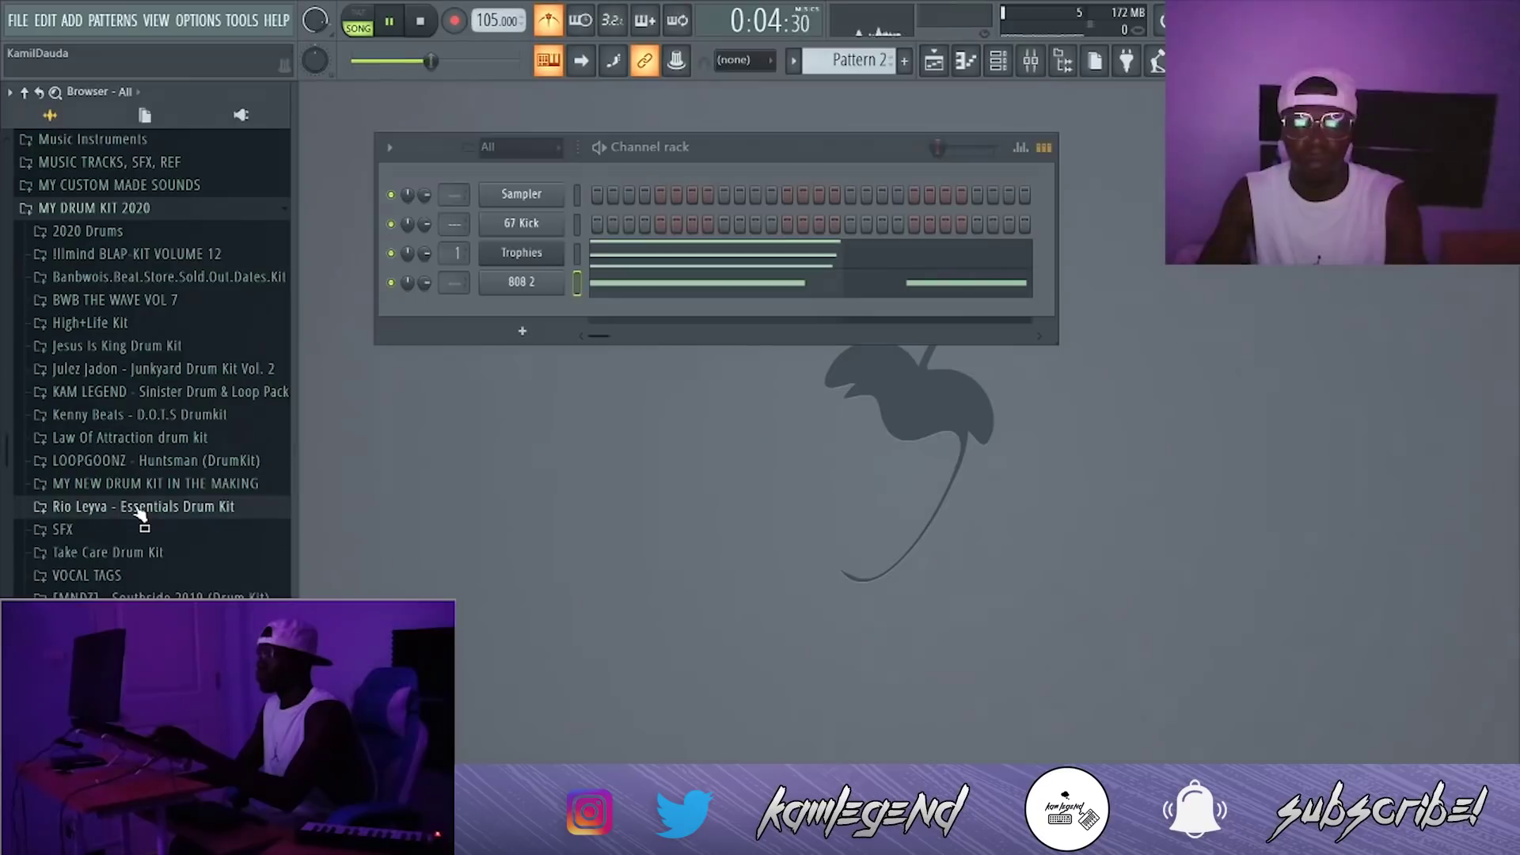
{"action": "left_click", "coordinate": [196, 233]}
{"action": "right_click", "coordinate": [185, 258]}
{"action": "left_click", "coordinate": [221, 264]}
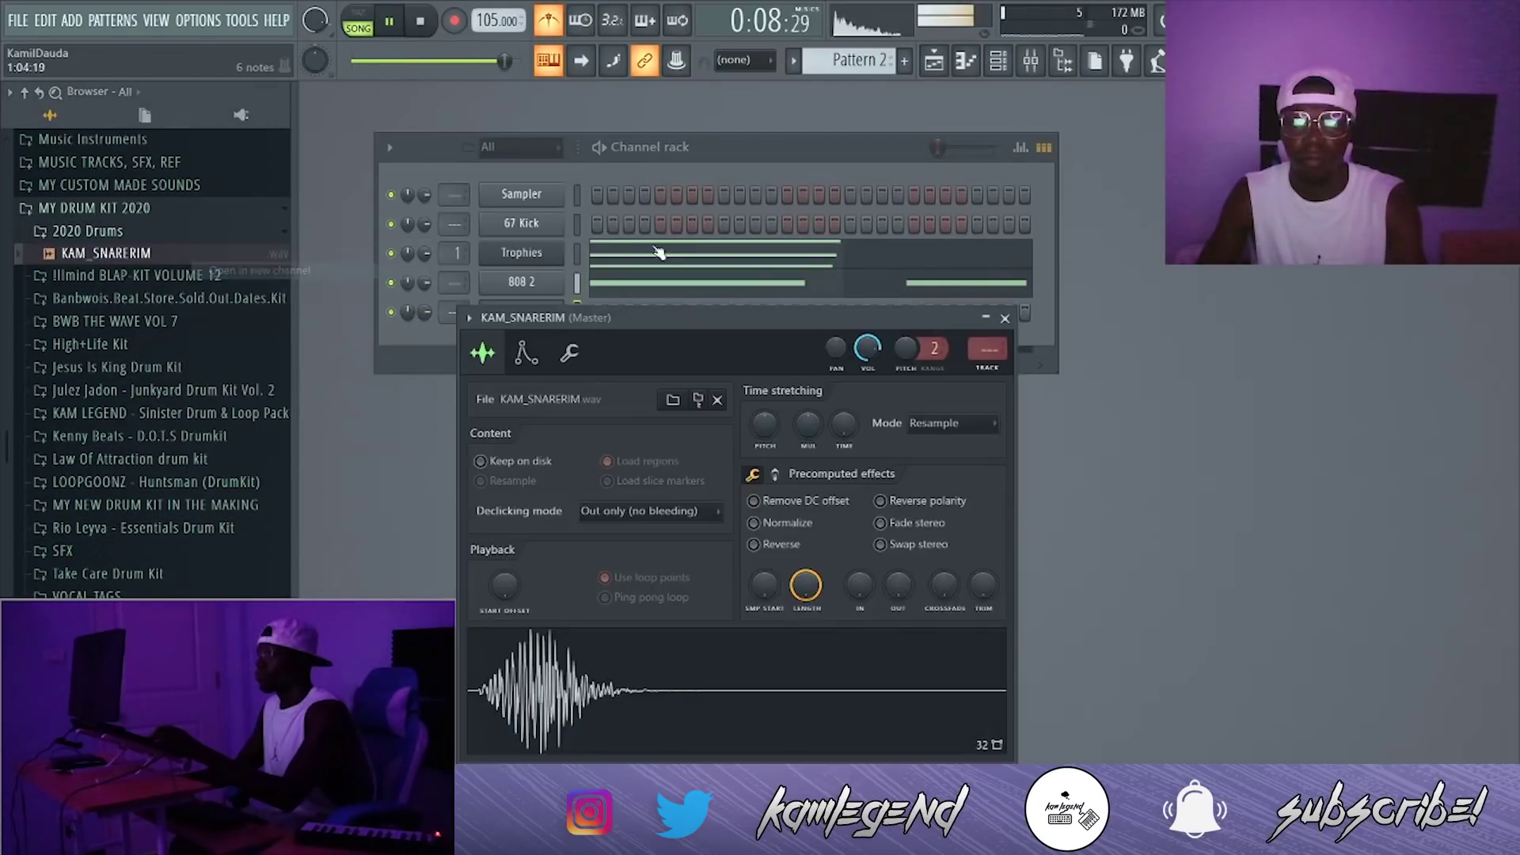
{"action": "left_click", "coordinate": [1006, 319]}
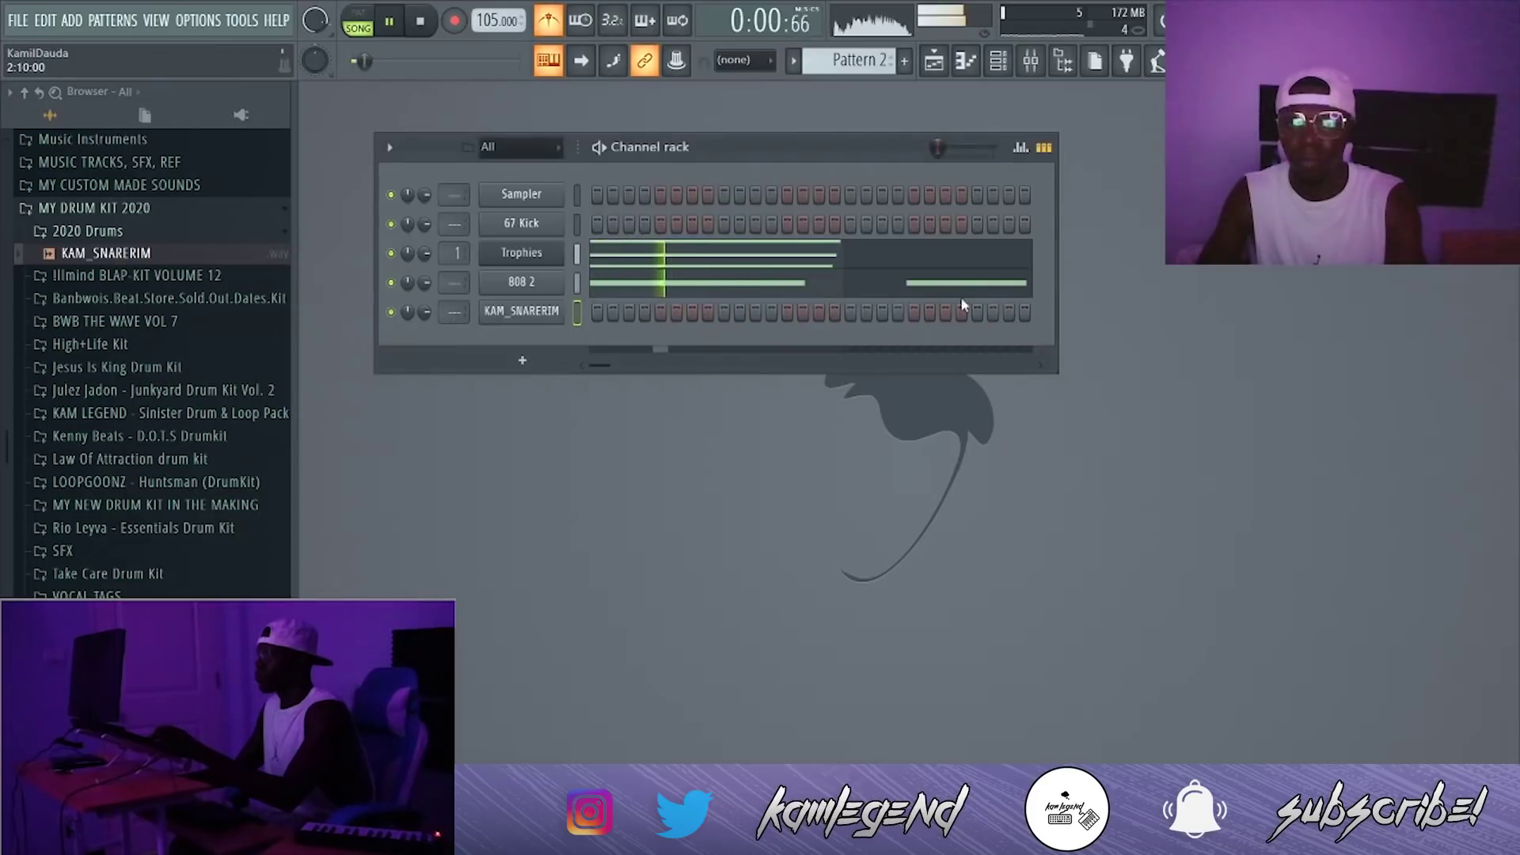
Step: Widen the channel rack and program KAM_SNARERIM hits on steps 9, 25, 27, 41, 47 and 57
{"action": "left_click", "coordinate": [722, 313]}
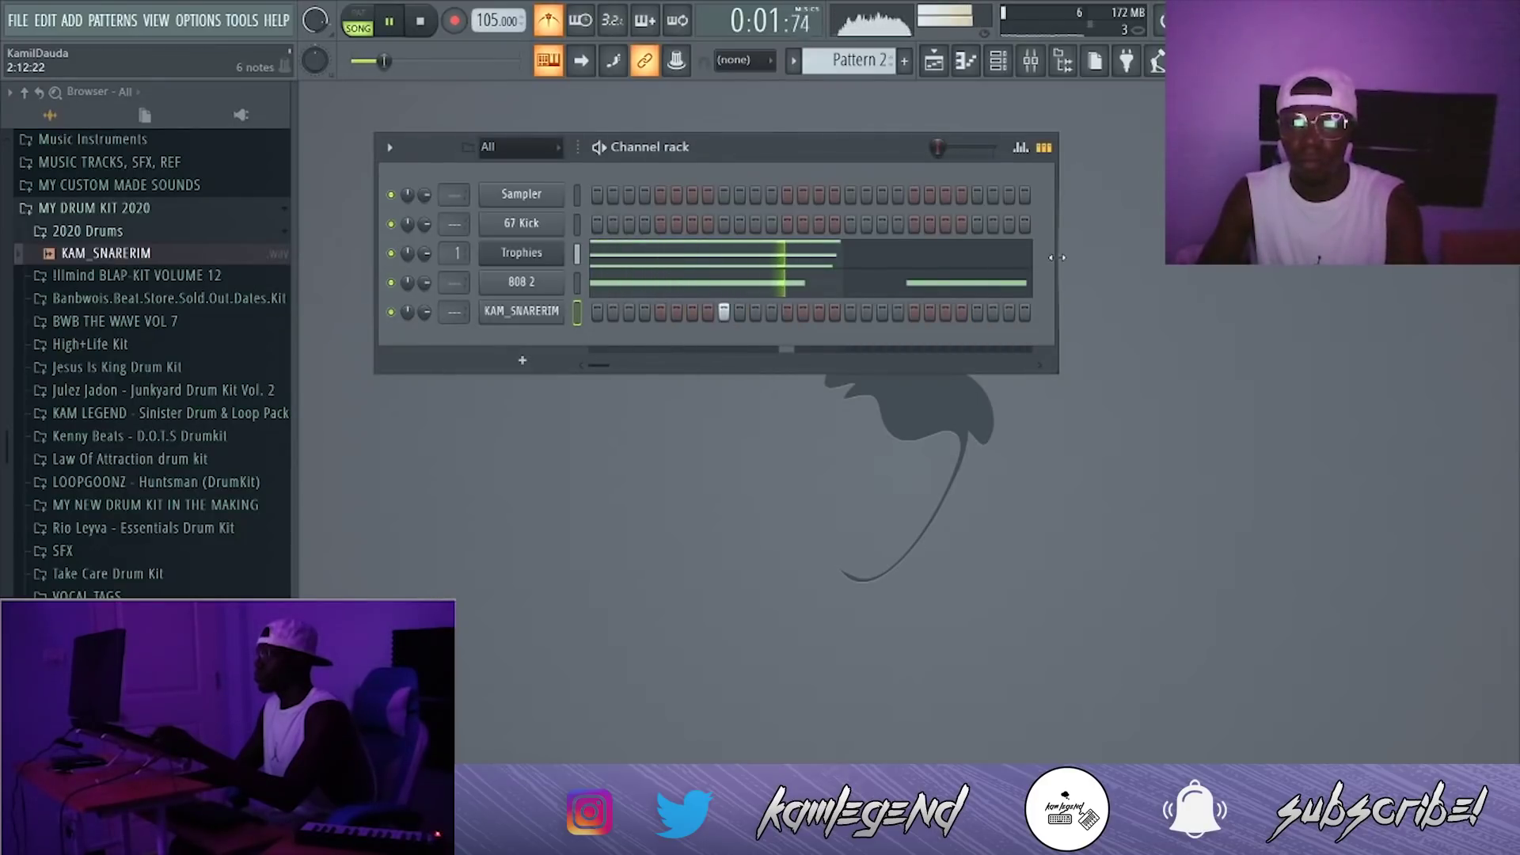
{"action": "left_click_drag", "start_coordinate": [1056, 257], "coordinate": [1500, 261]}
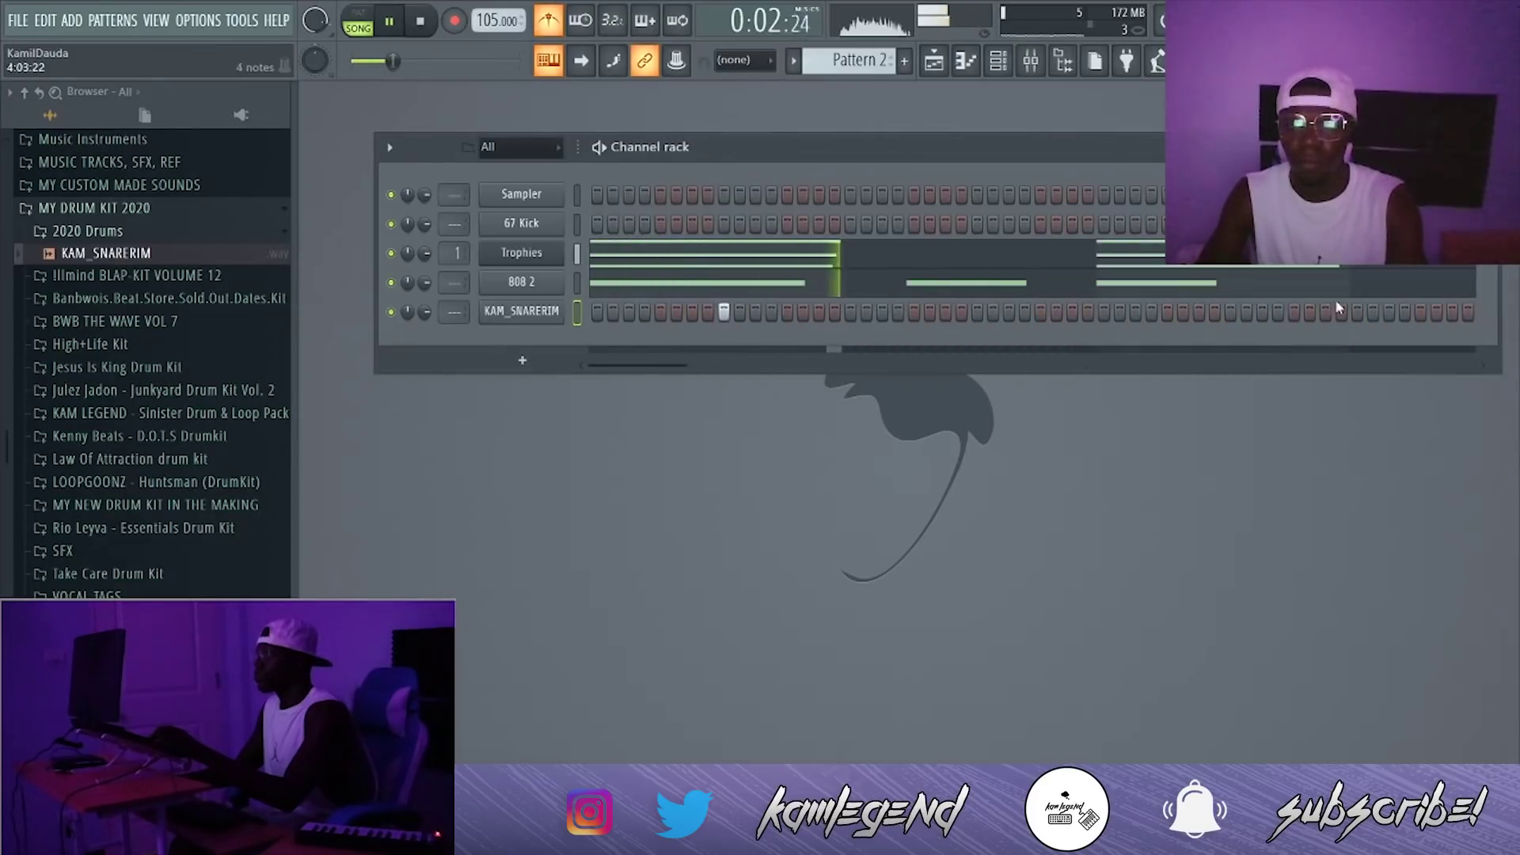
{"action": "key", "text": "space"}
{"action": "left_click", "coordinate": [1010, 312]}
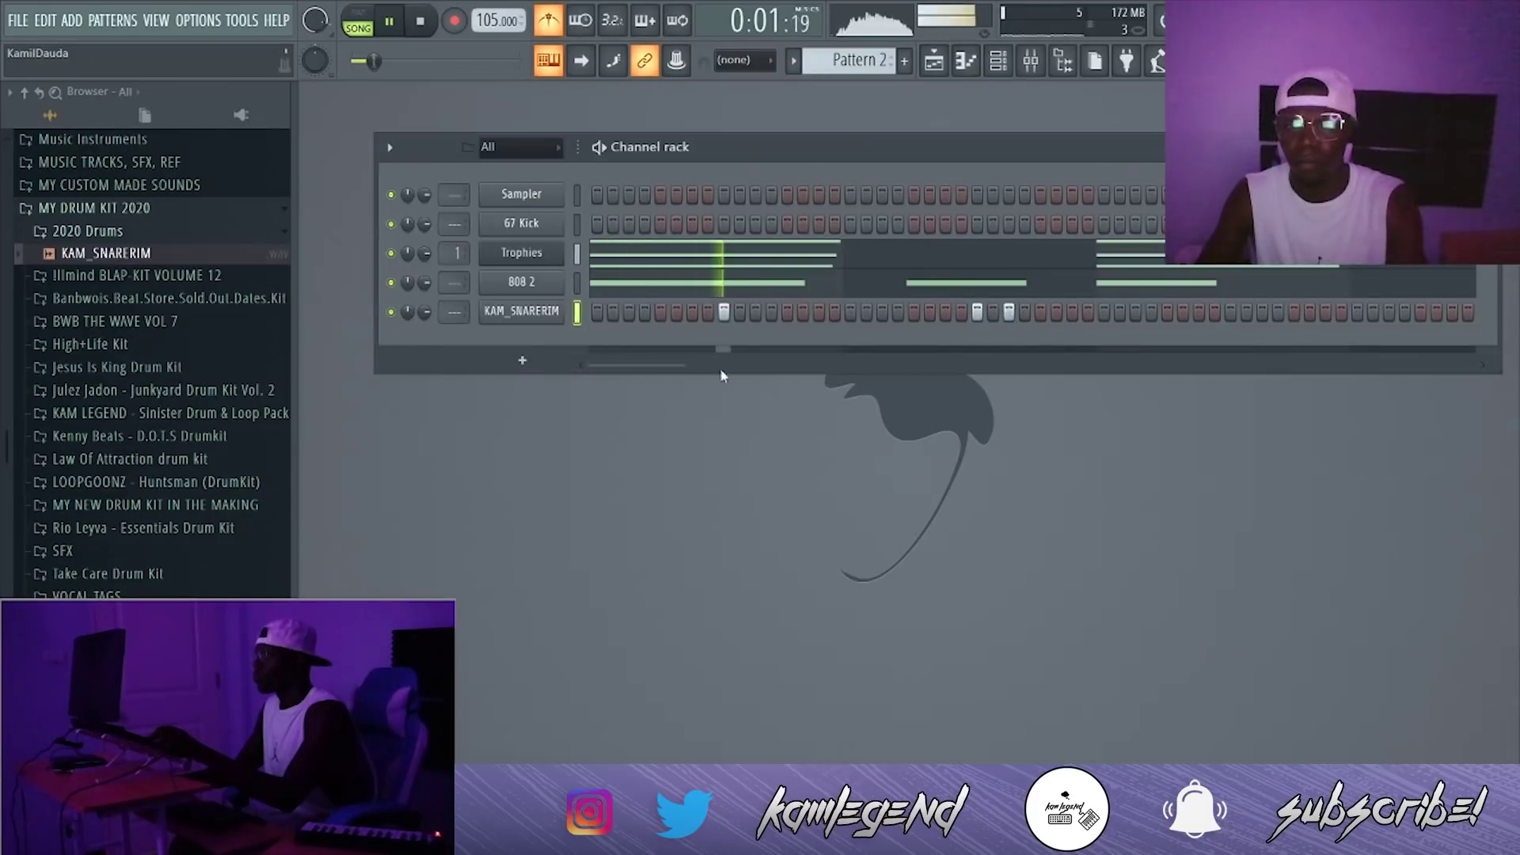
{"action": "left_click_drag", "start_coordinate": [665, 368], "coordinate": [1158, 370]}
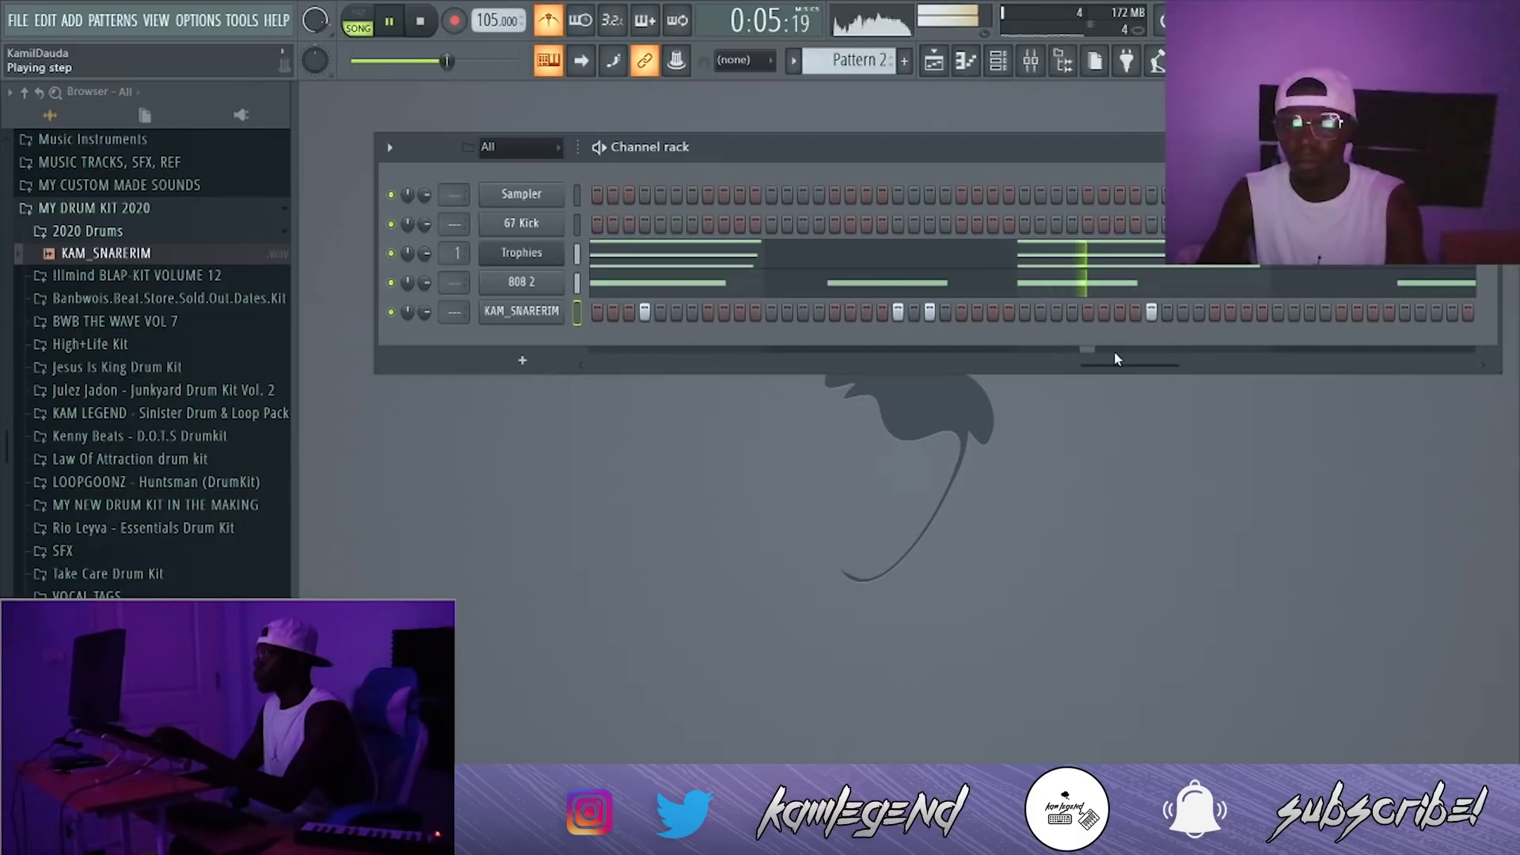
{"action": "left_click_drag", "start_coordinate": [1137, 365], "coordinate": [1429, 367]}
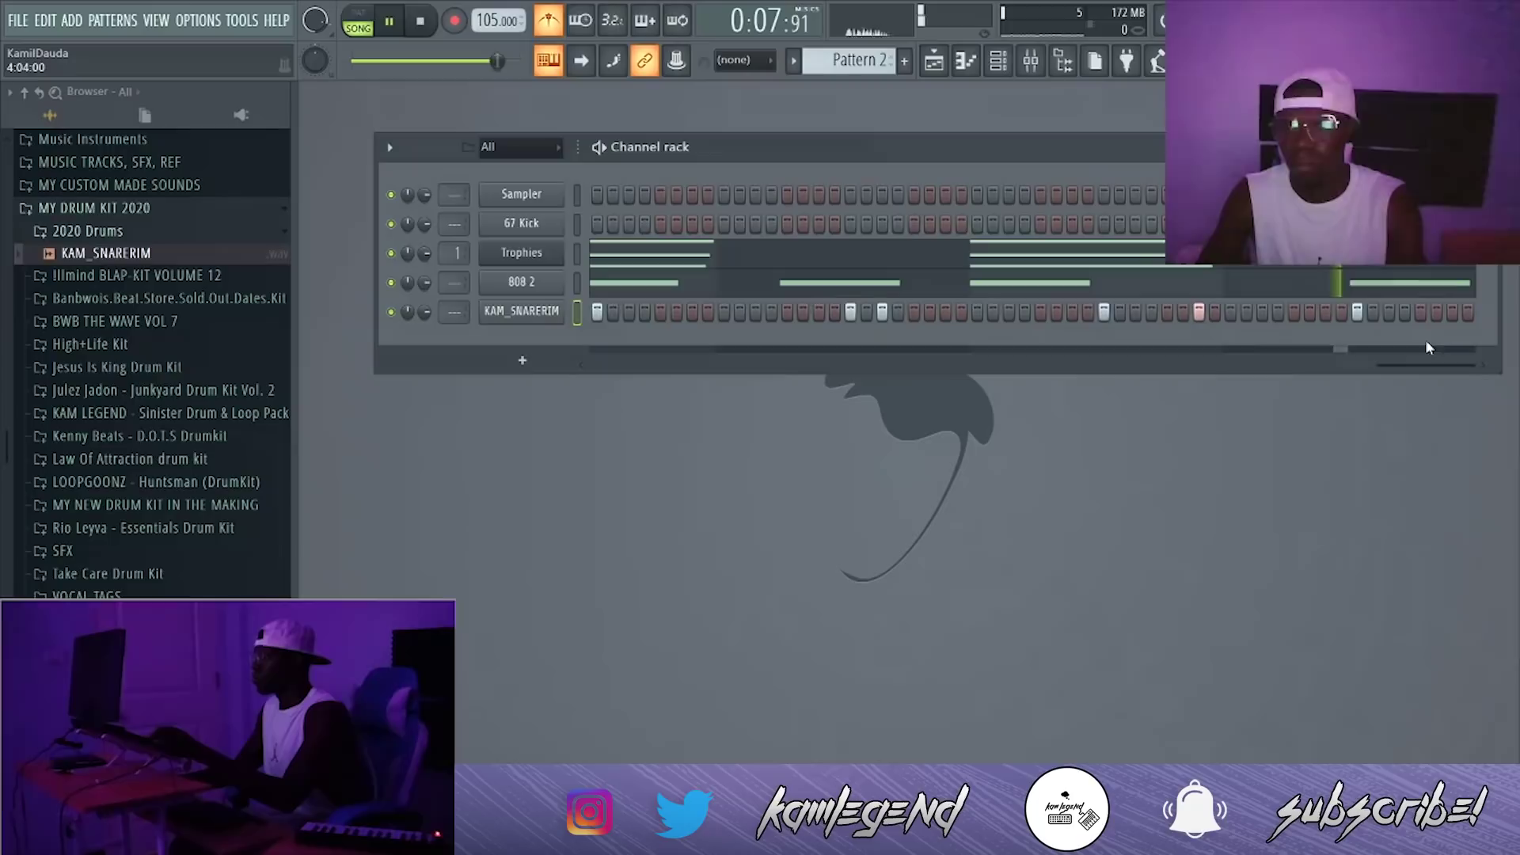
Step: Raise the velocity of the KAM_SNARERIM notes to maximum in the piano roll and return to the channel rack
{"action": "right_click", "coordinate": [552, 315]}
{"action": "left_click", "coordinate": [570, 319]}
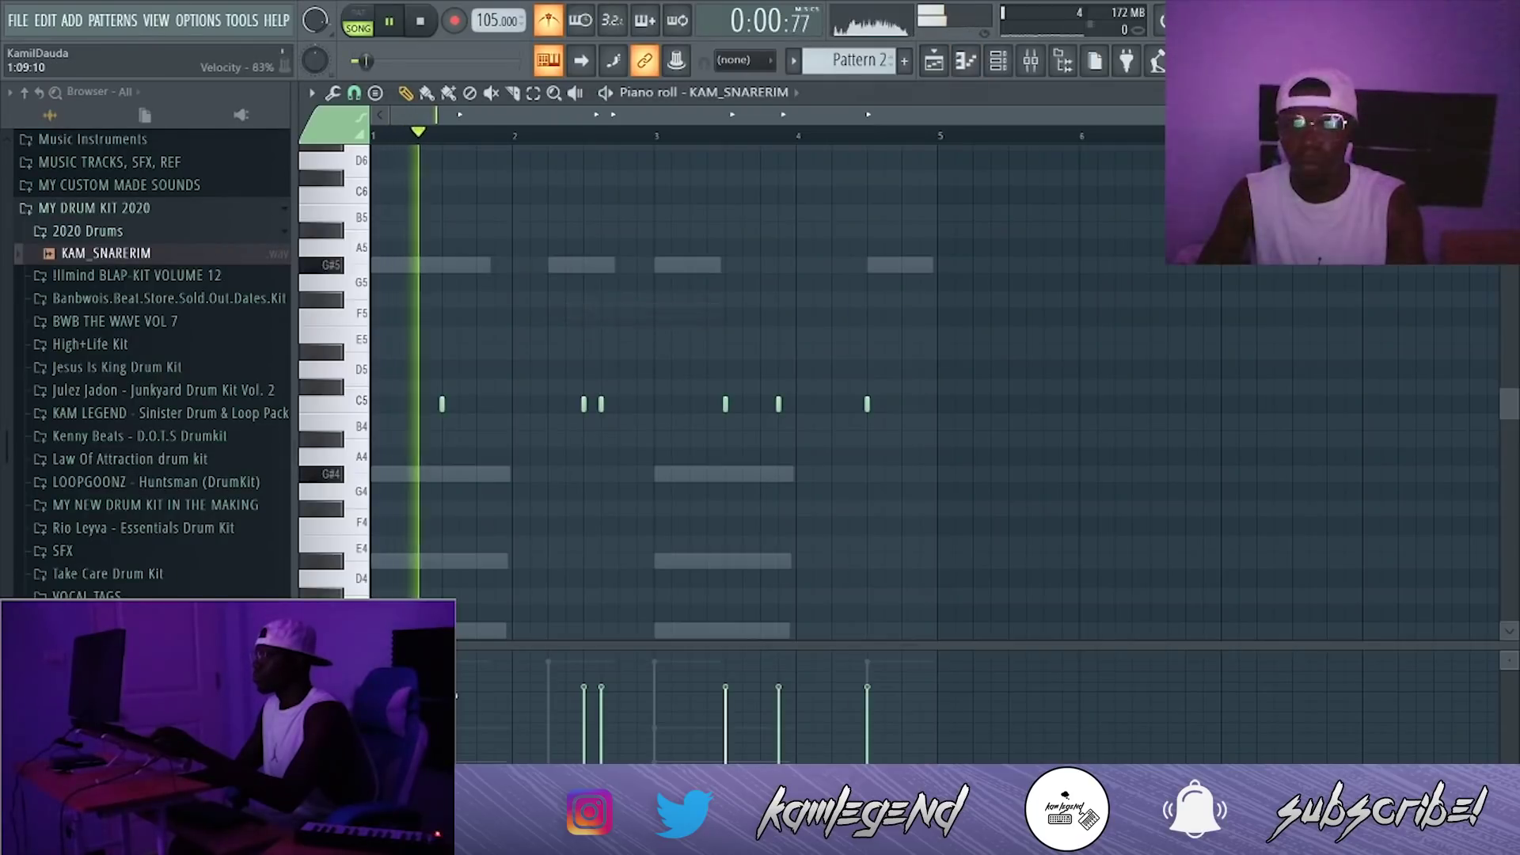
{"action": "left_click_drag", "start_coordinate": [748, 478], "coordinate": [916, 395]}
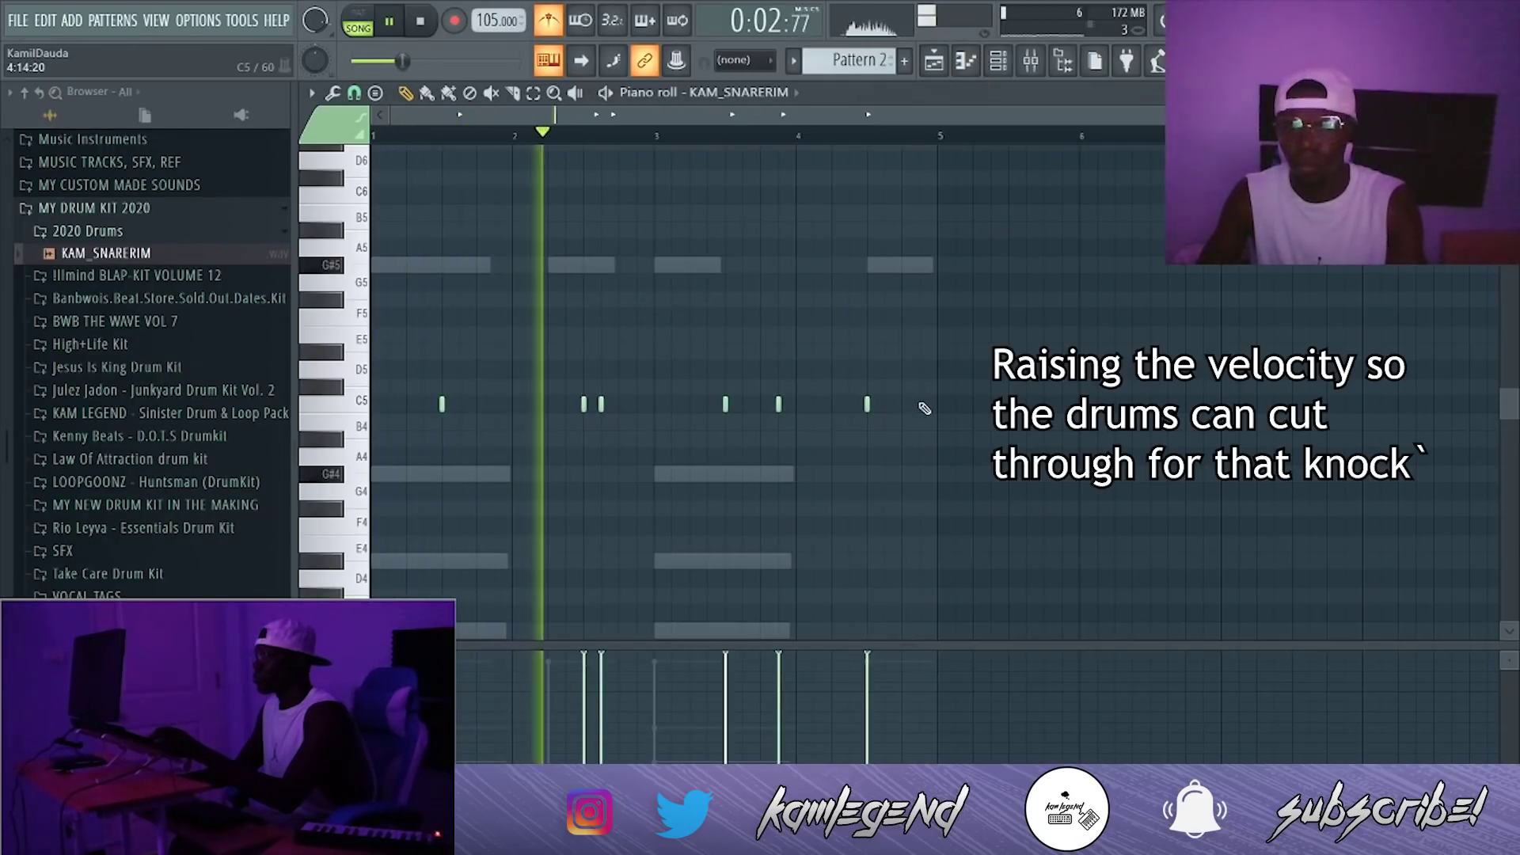
{"action": "left_click", "coordinate": [1508, 93]}
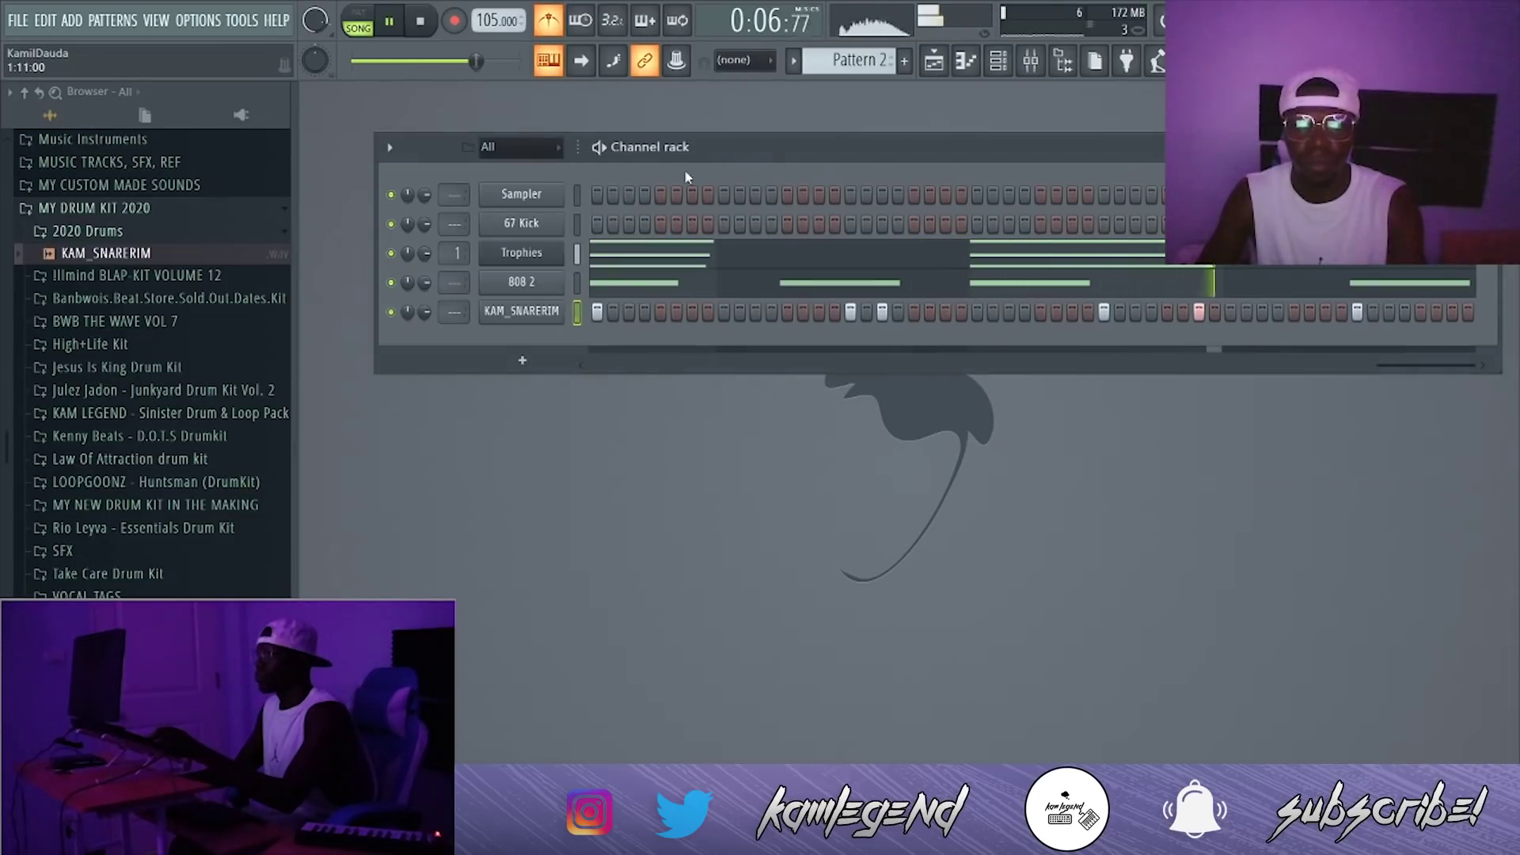
Step: Load the HalfTime effect into slot 1 of the Trophies mixer track and close the plugin window
{"action": "left_click", "coordinate": [1046, 66]}
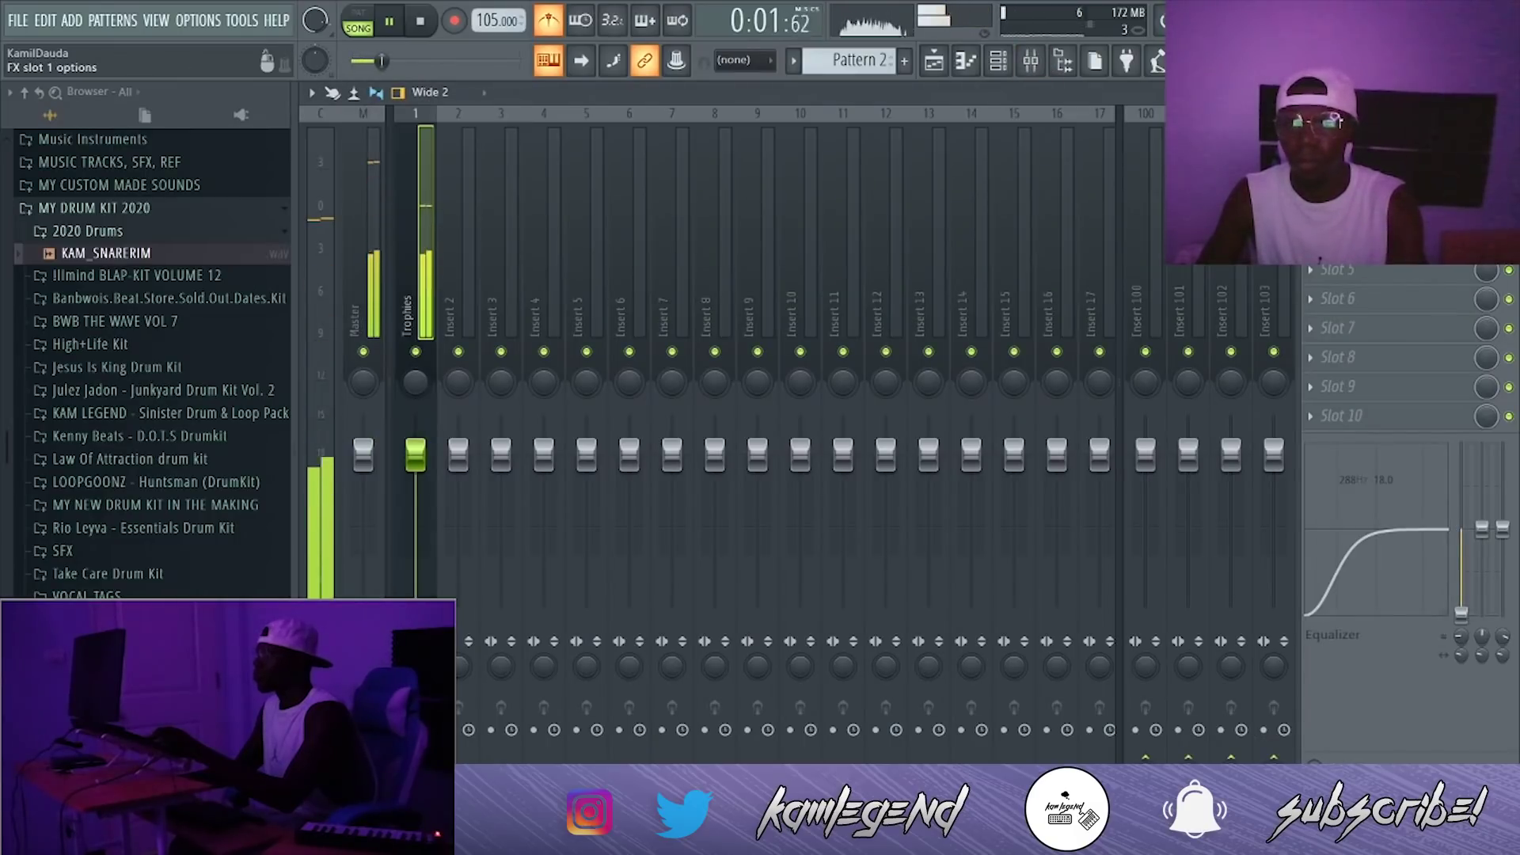
{"action": "left_click", "coordinate": [1311, 153]}
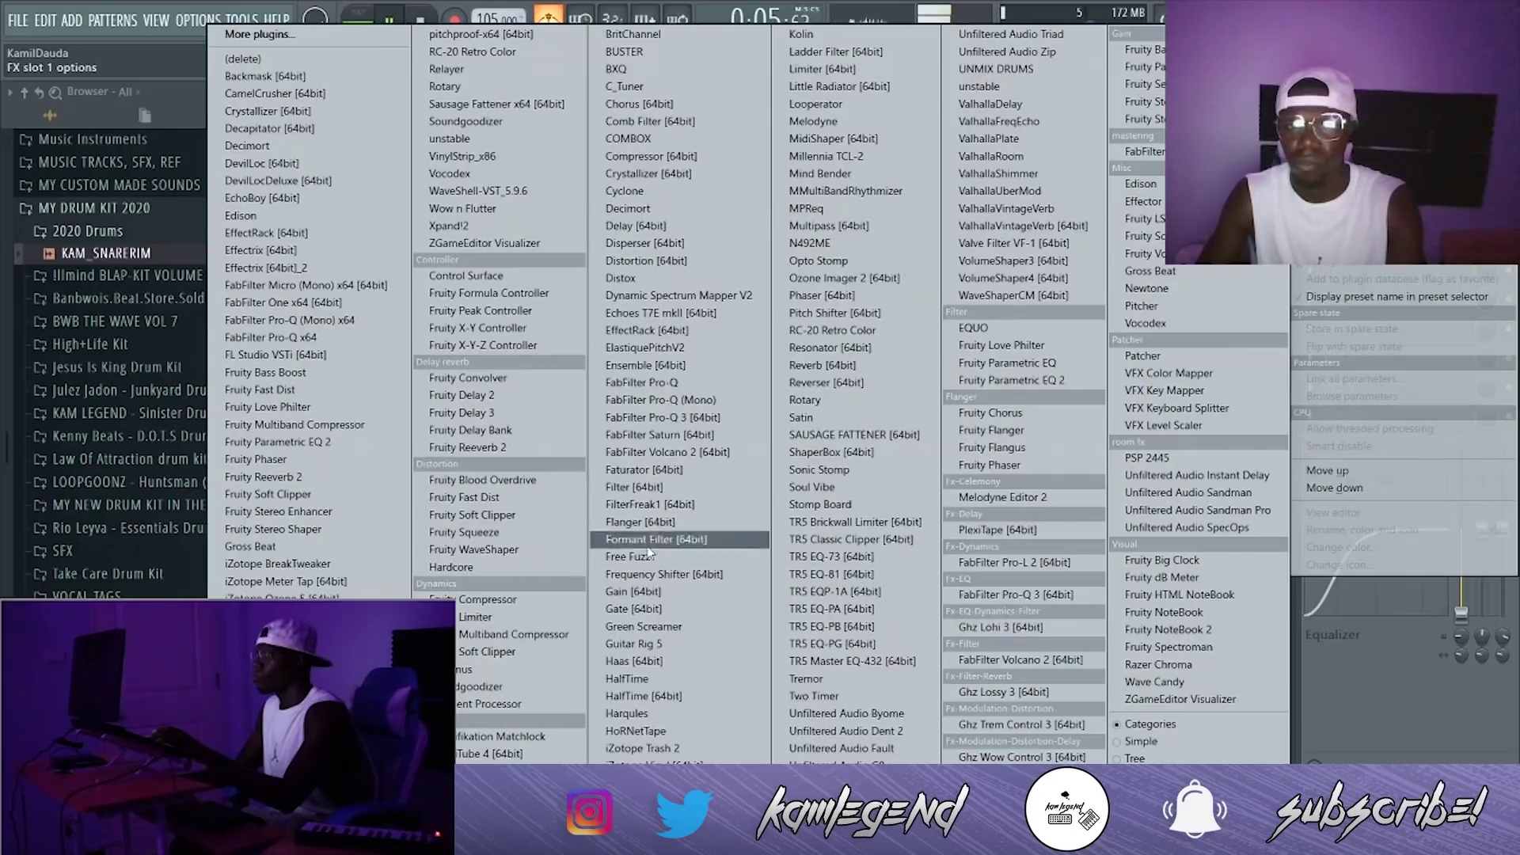
{"action": "left_click", "coordinate": [643, 696]}
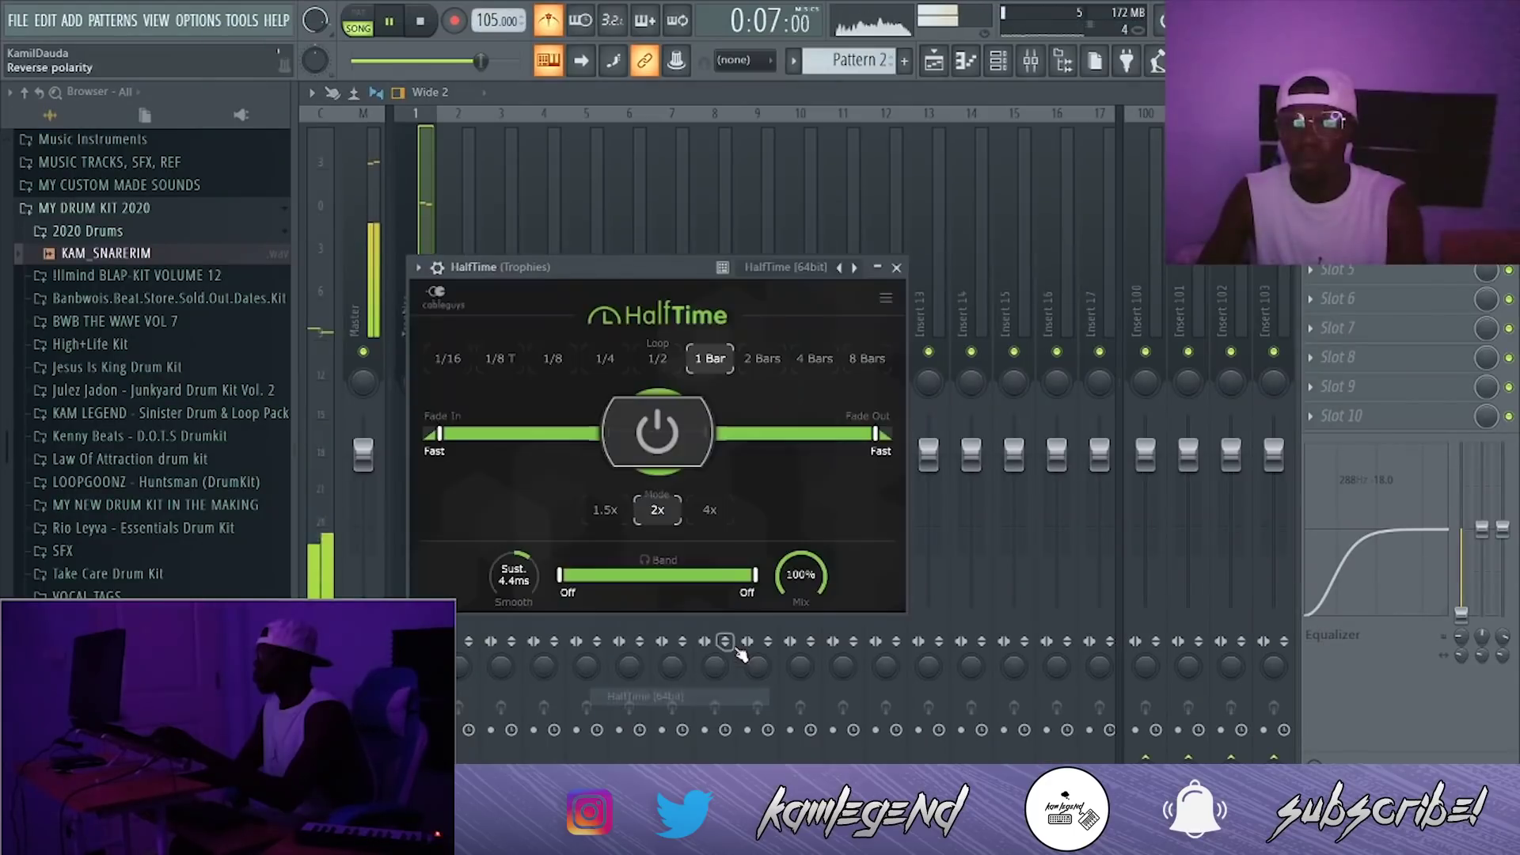
{"action": "left_click", "coordinate": [896, 268]}
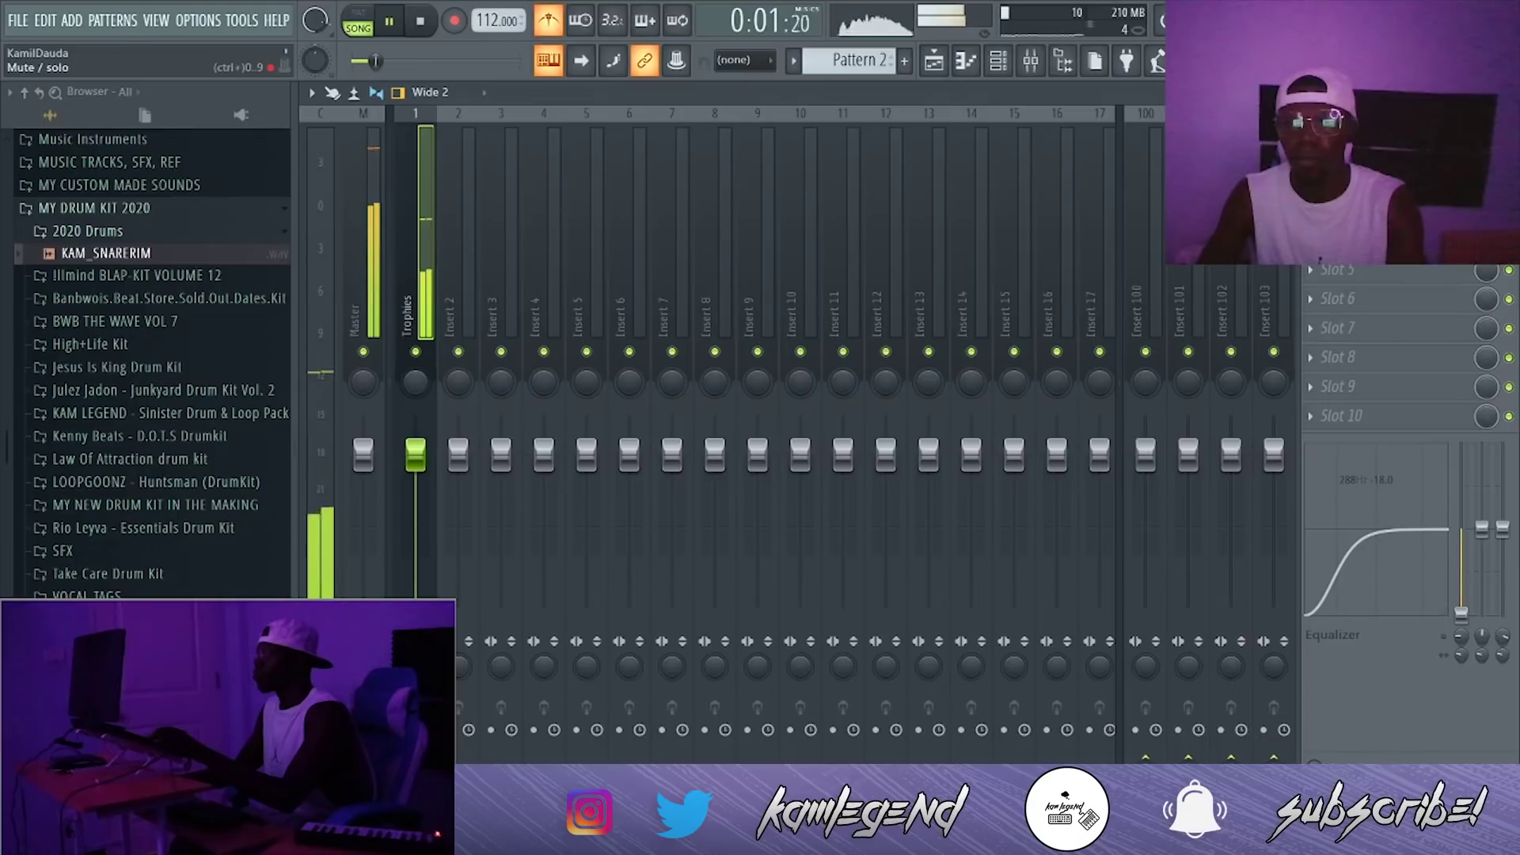
Step: Set HalfTime on the Trophies track to a 2 Bars loop with an Instant fade-in, and return to the piano roll
{"action": "left_click", "coordinate": [1354, 153]}
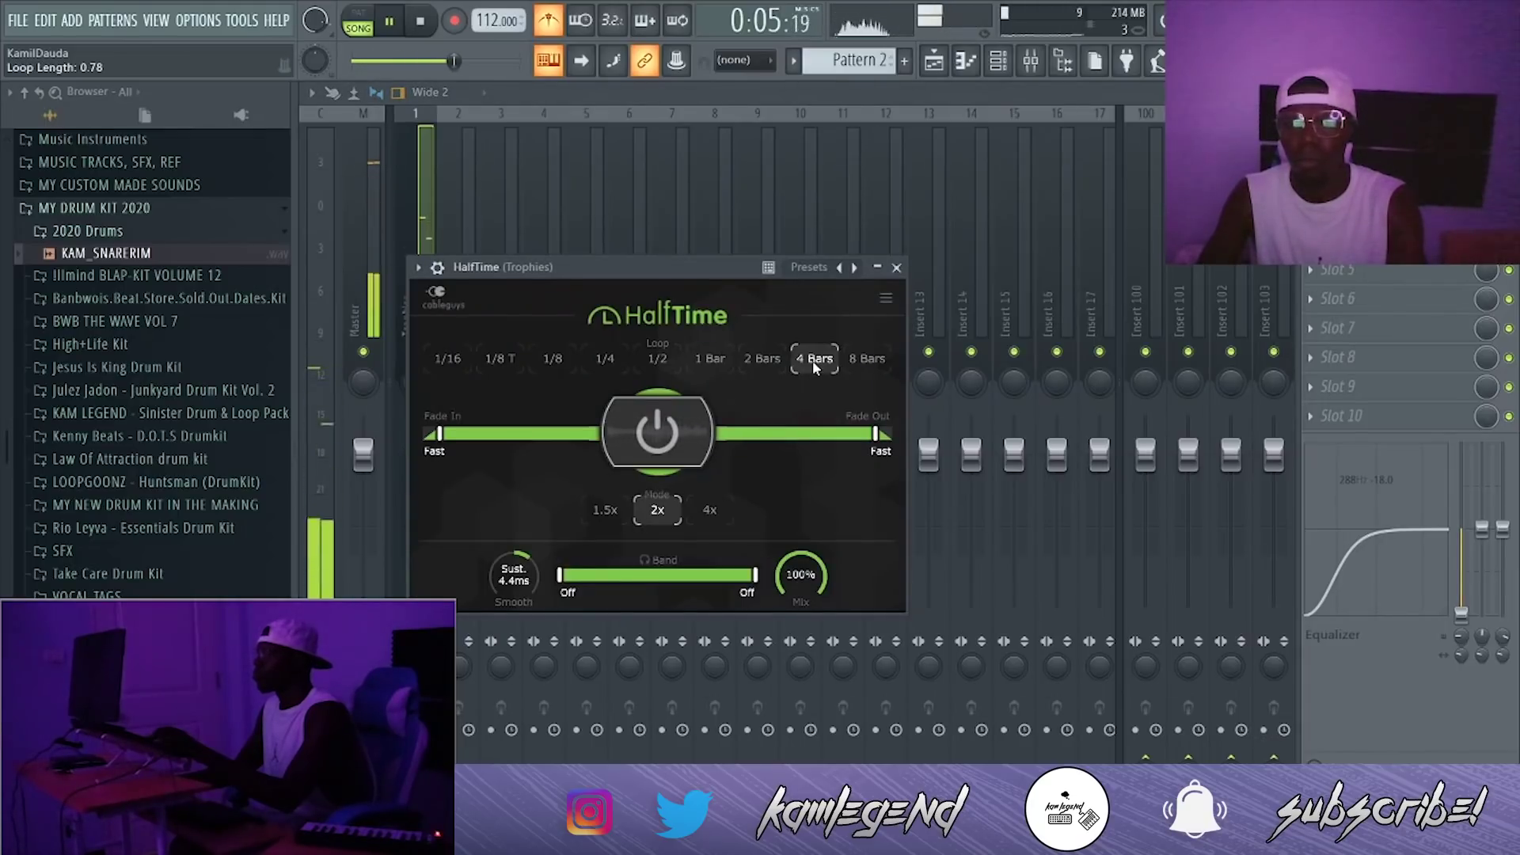
{"action": "key", "text": "space"}
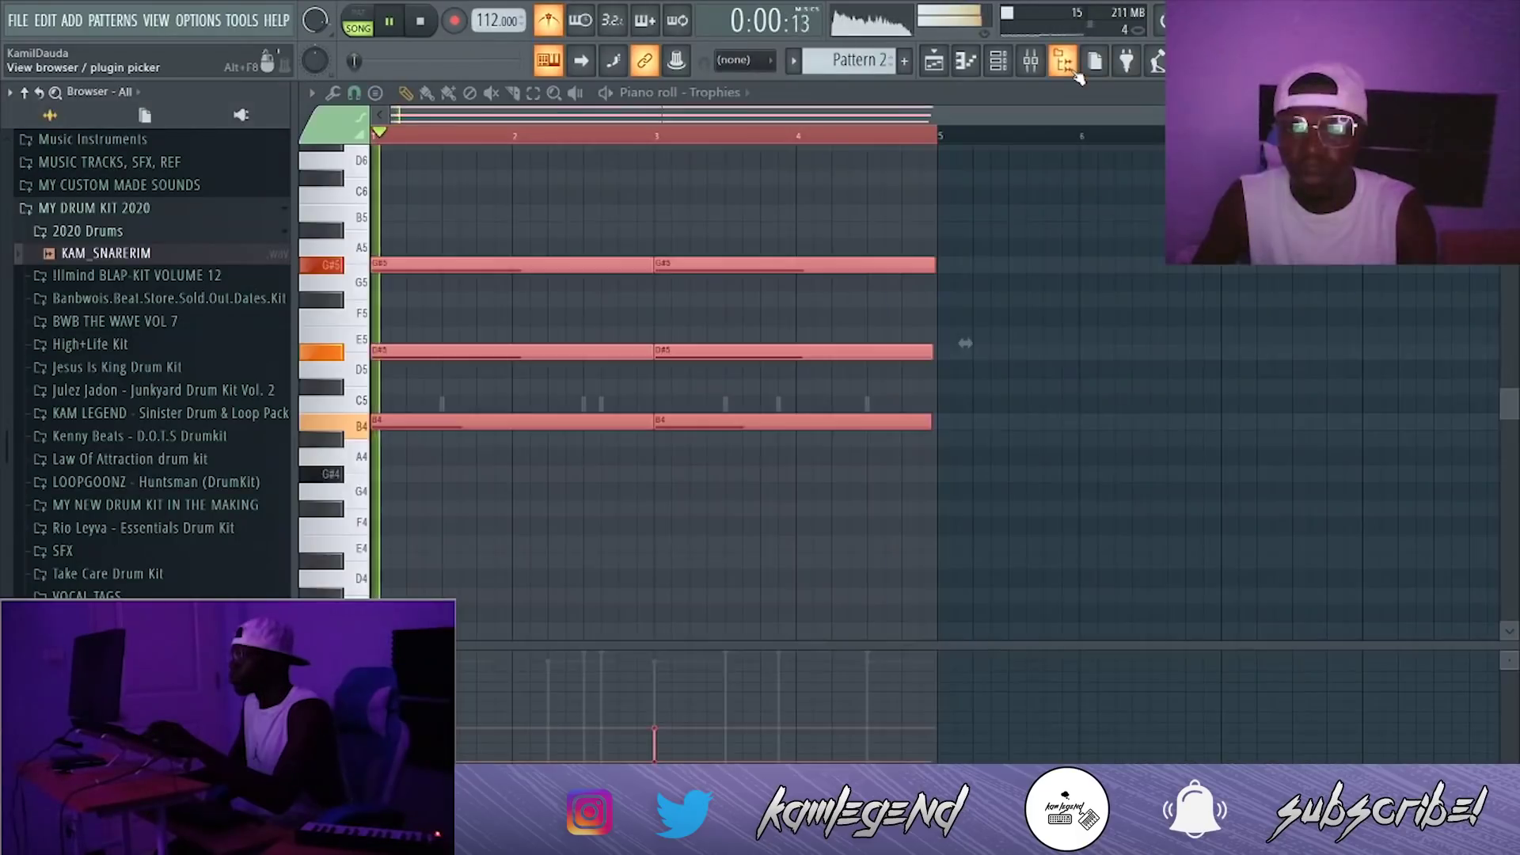
{"action": "left_click", "coordinate": [1065, 66]}
{"action": "left_click", "coordinate": [1066, 67]}
{"action": "left_click", "coordinate": [1051, 69]}
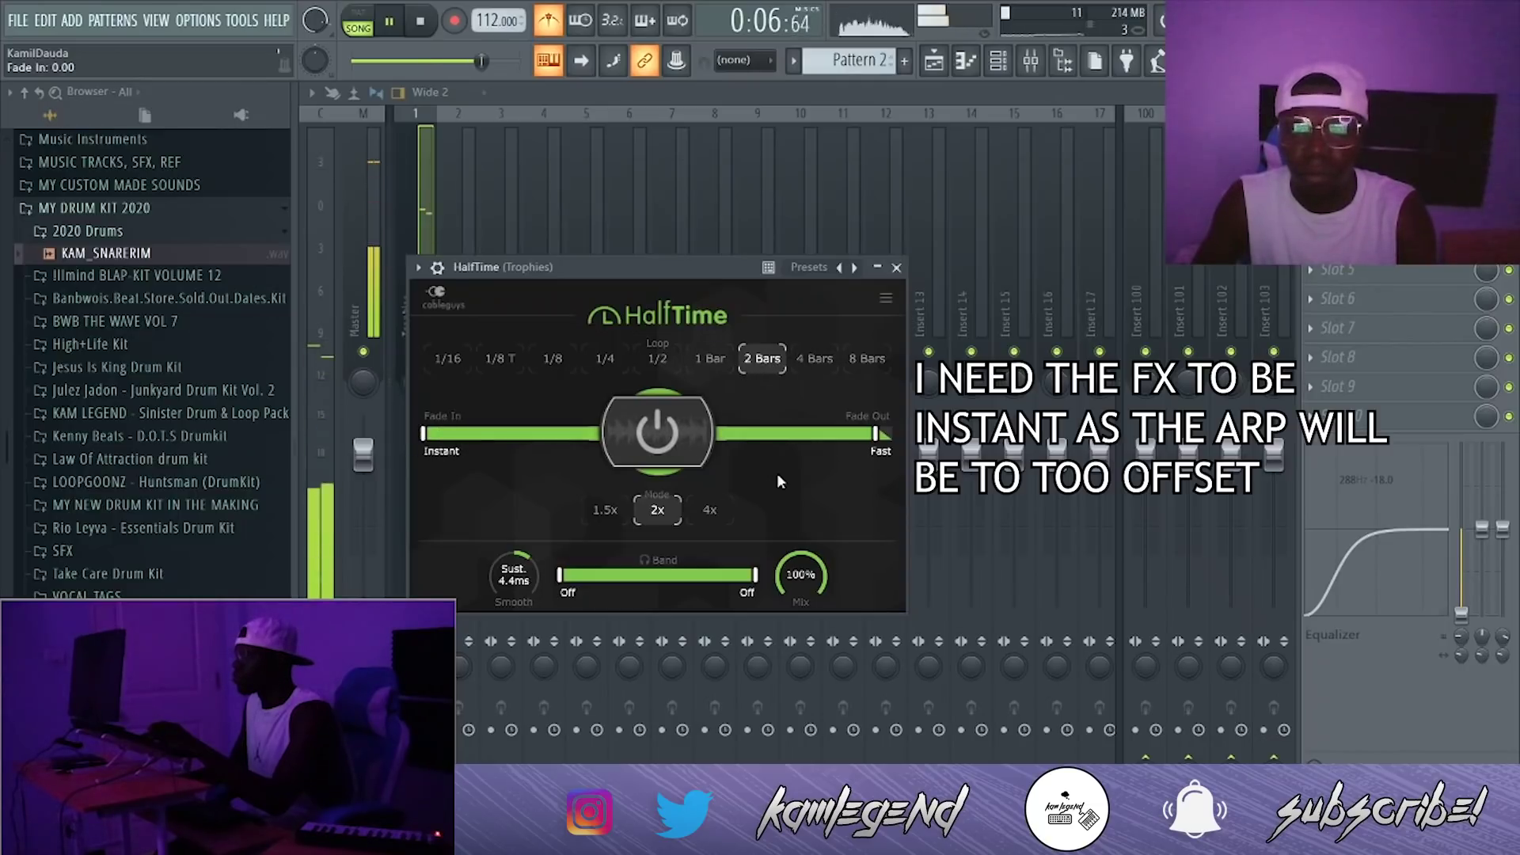
{"action": "left_click", "coordinate": [896, 267]}
{"action": "left_click", "coordinate": [1507, 93]}
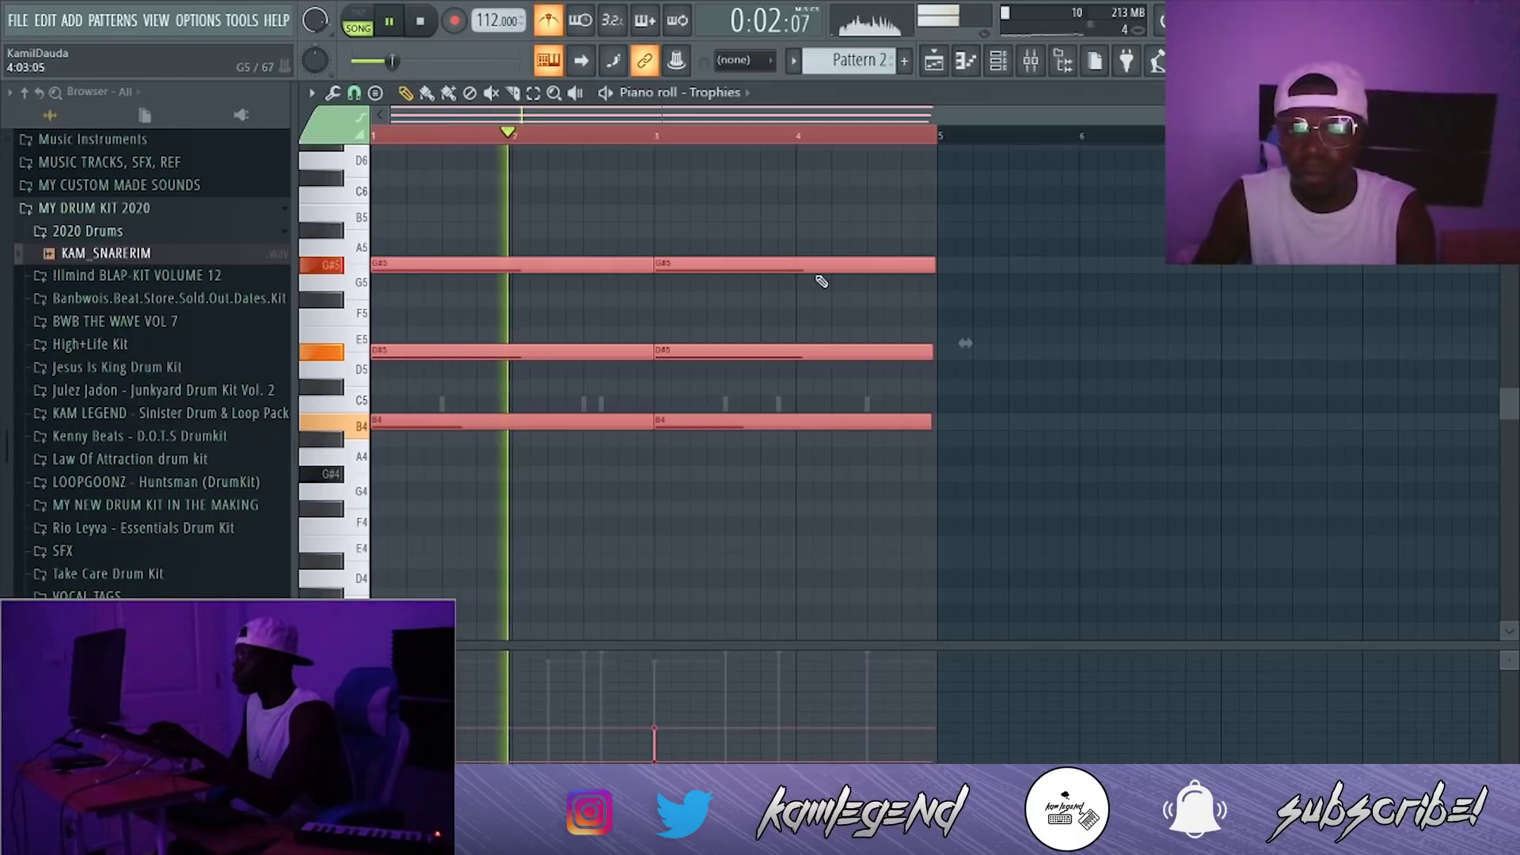
Step: Replay the loop and place a second Pattern 2 clip at bar 5 on Track 1 of the playlist
{"action": "key", "text": "space"}
{"action": "key", "text": "space"}
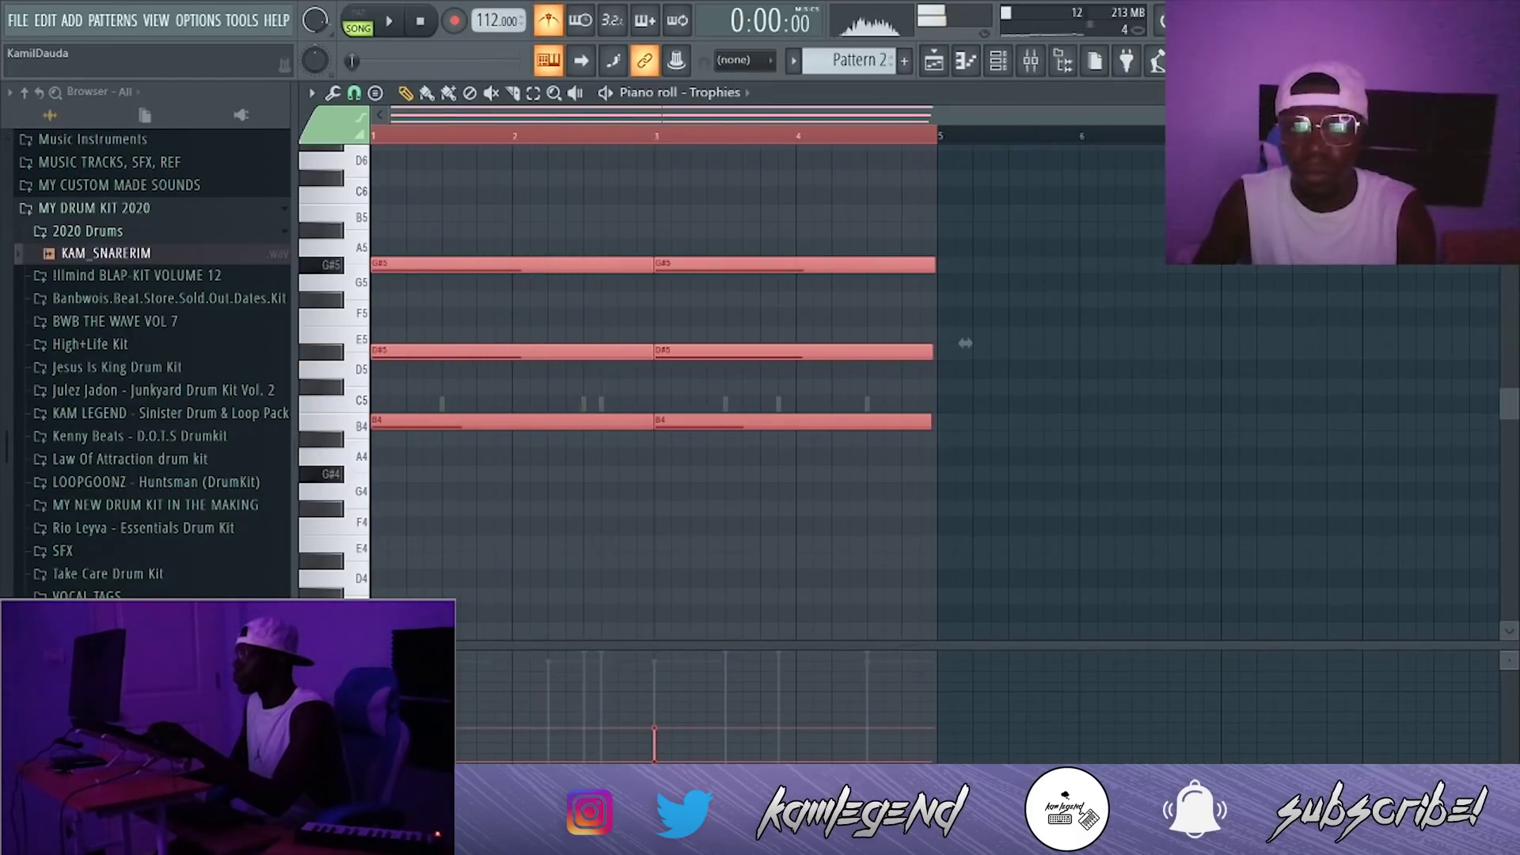
{"action": "left_click", "coordinate": [1507, 92]}
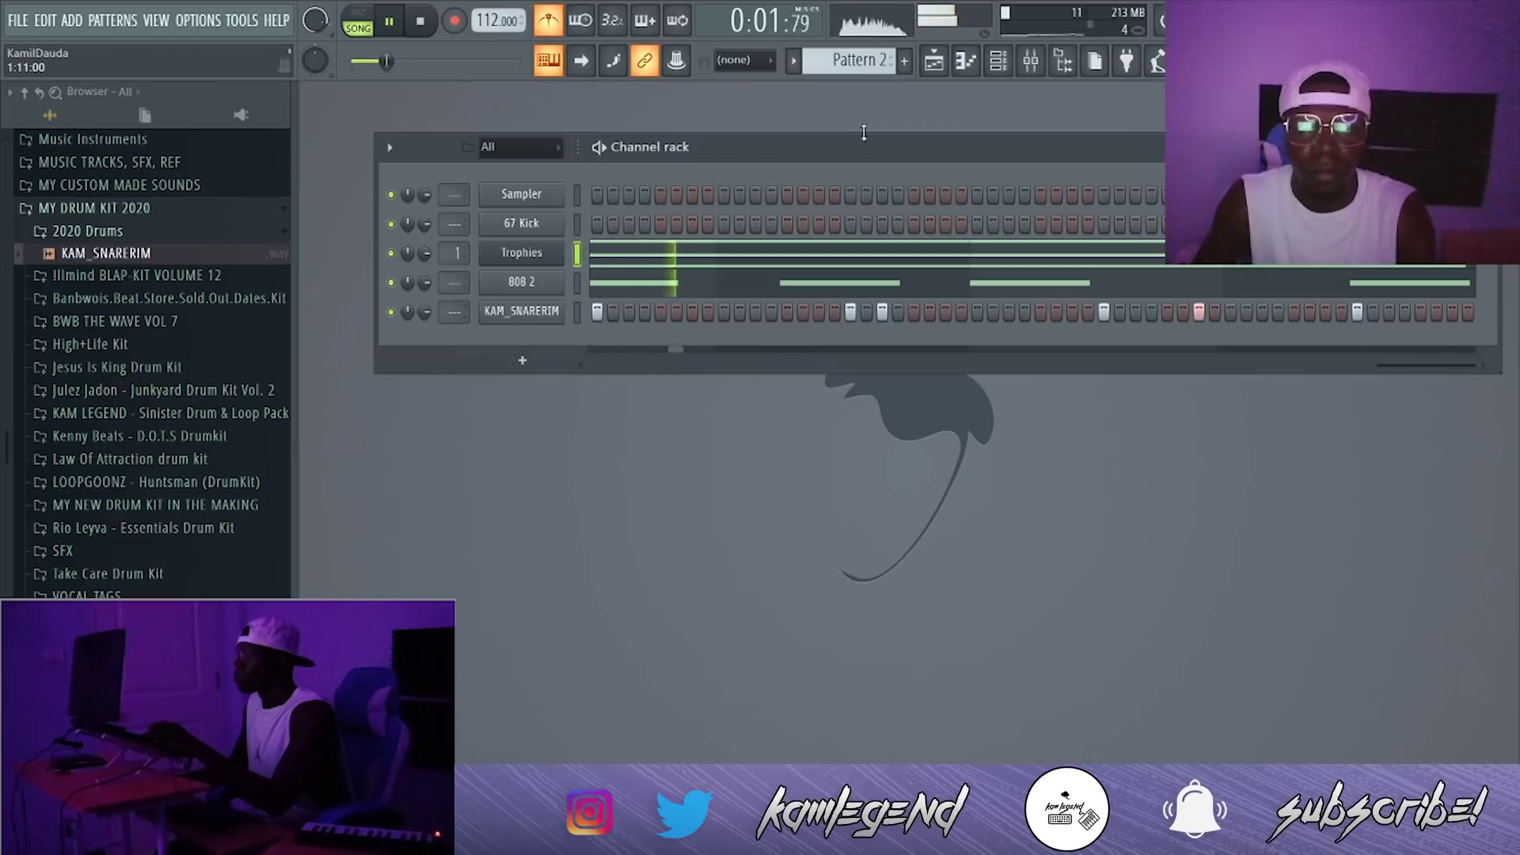
{"action": "left_click", "coordinate": [934, 60]}
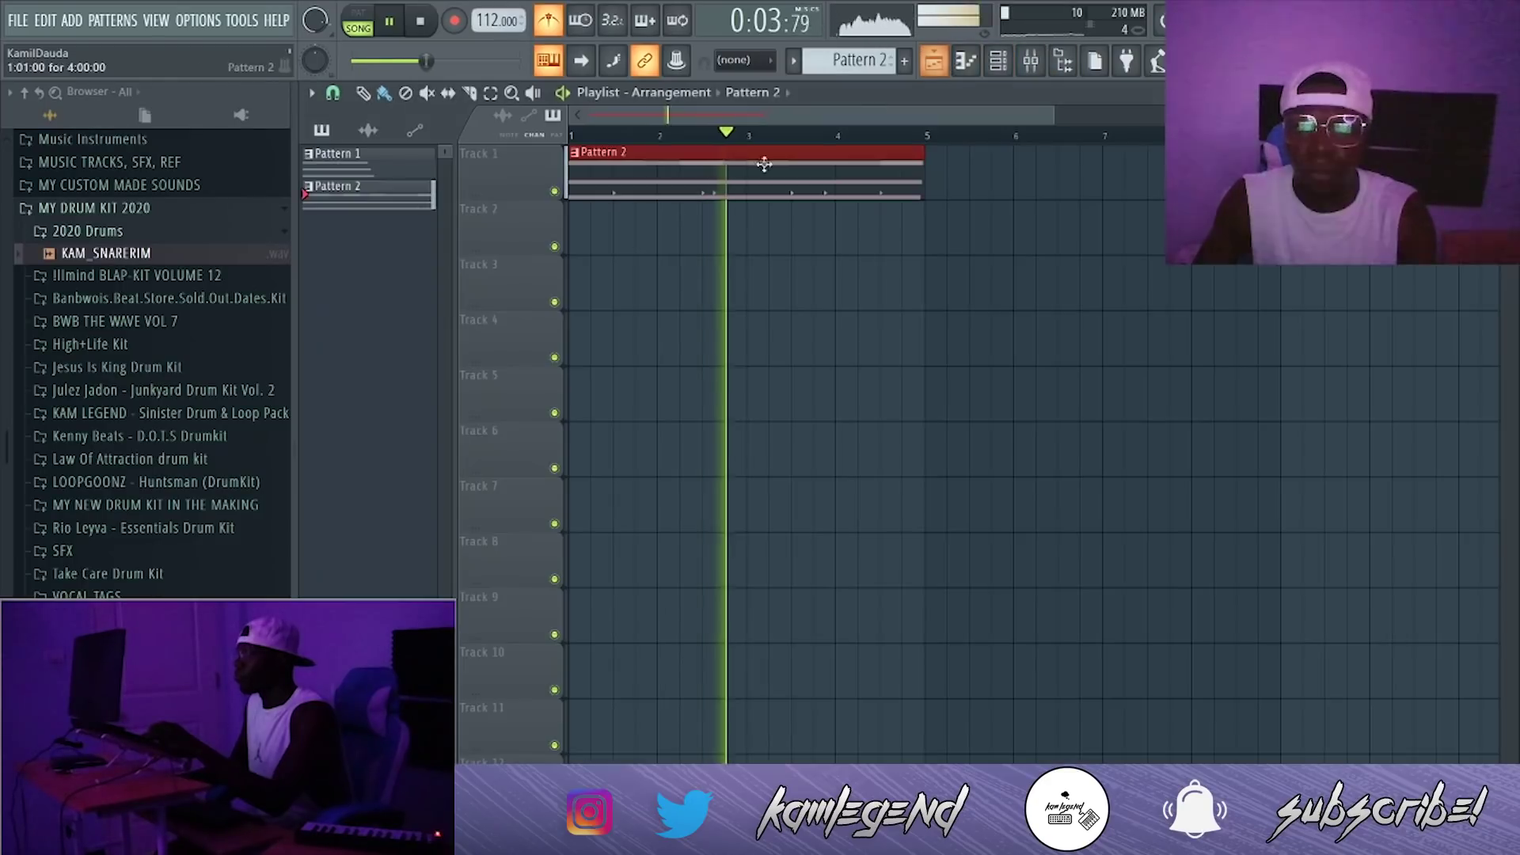
{"action": "left_click", "coordinate": [939, 195]}
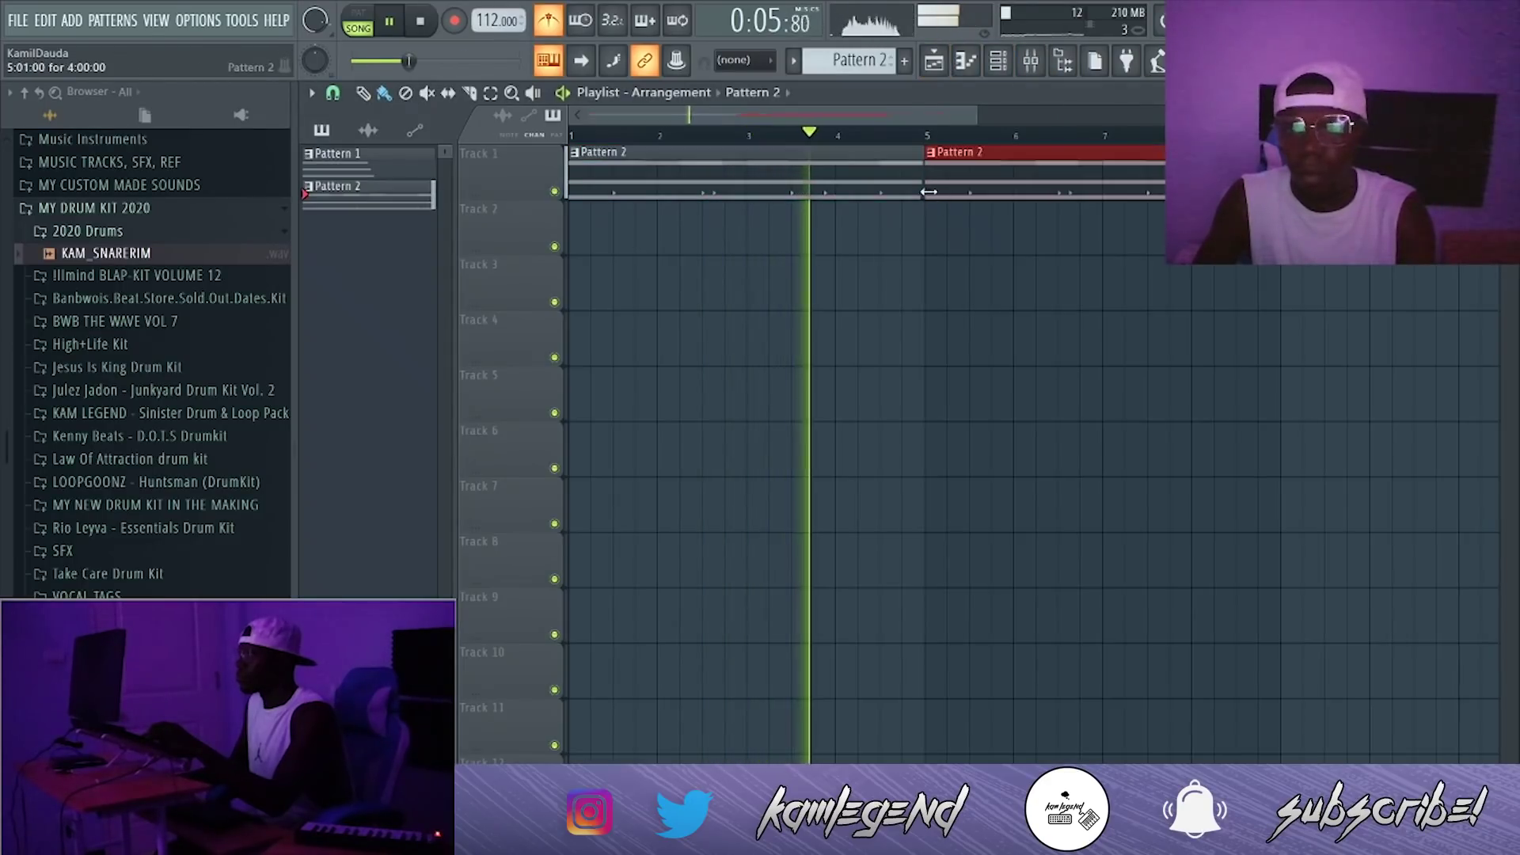
{"action": "left_click", "coordinate": [1506, 93]}
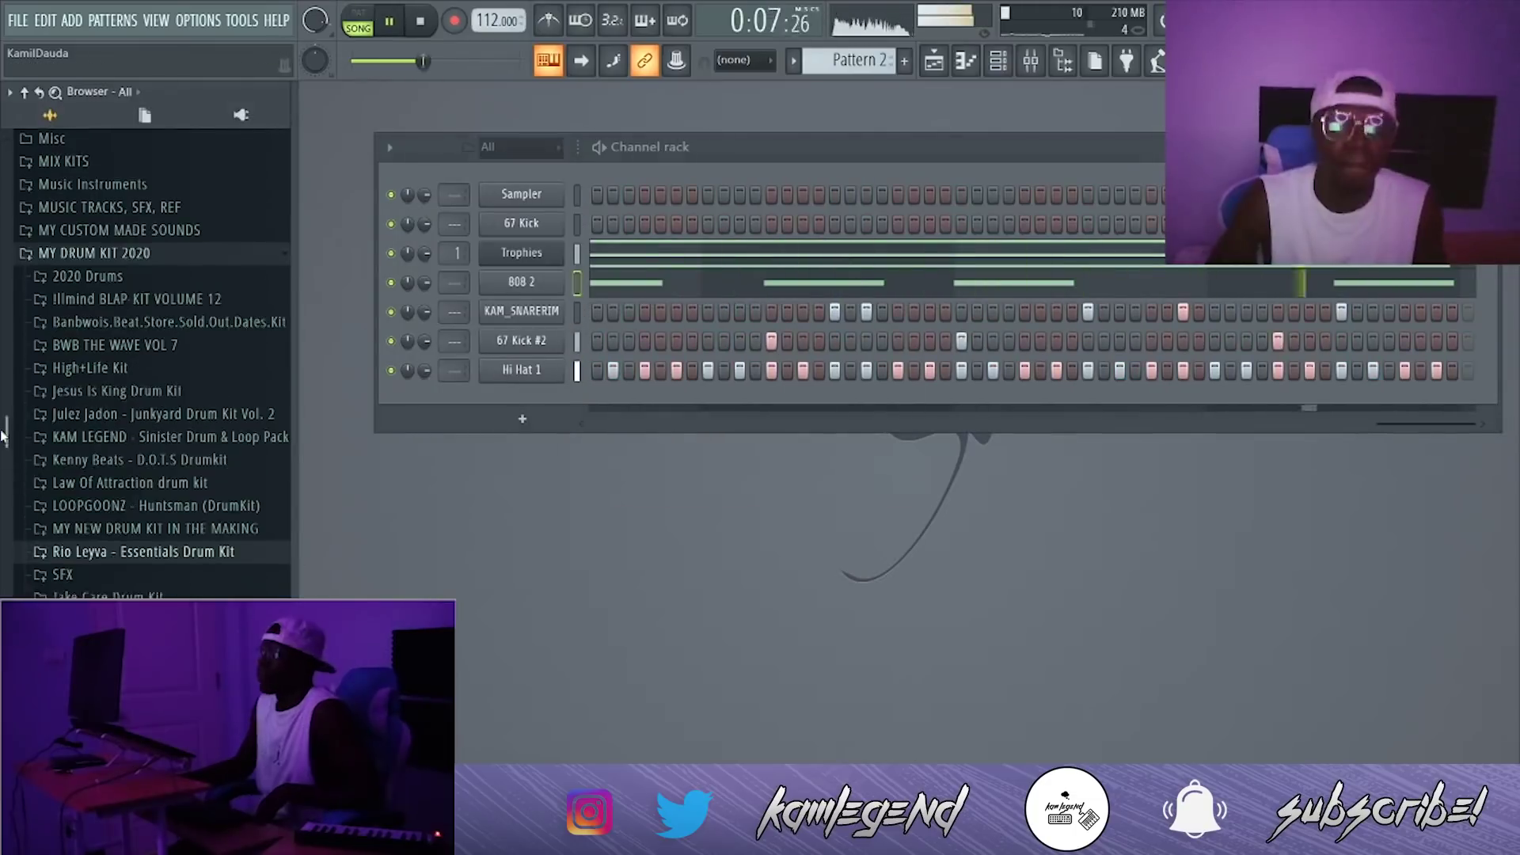
Step: Open the 808 2 channel's notes in the piano roll
{"action": "left_click", "coordinate": [522, 311]}
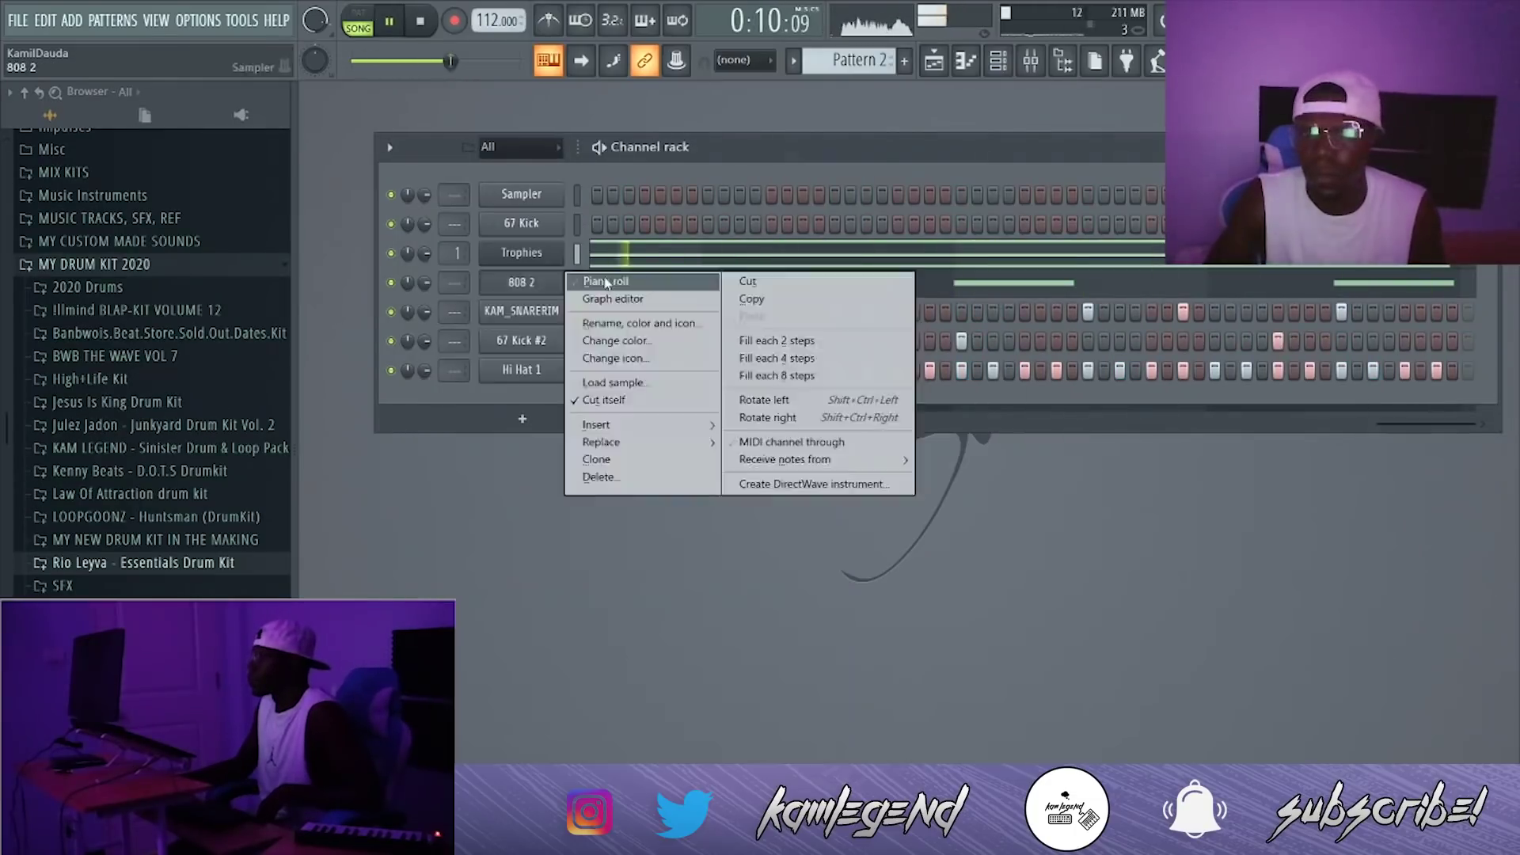
{"action": "left_click", "coordinate": [538, 282]}
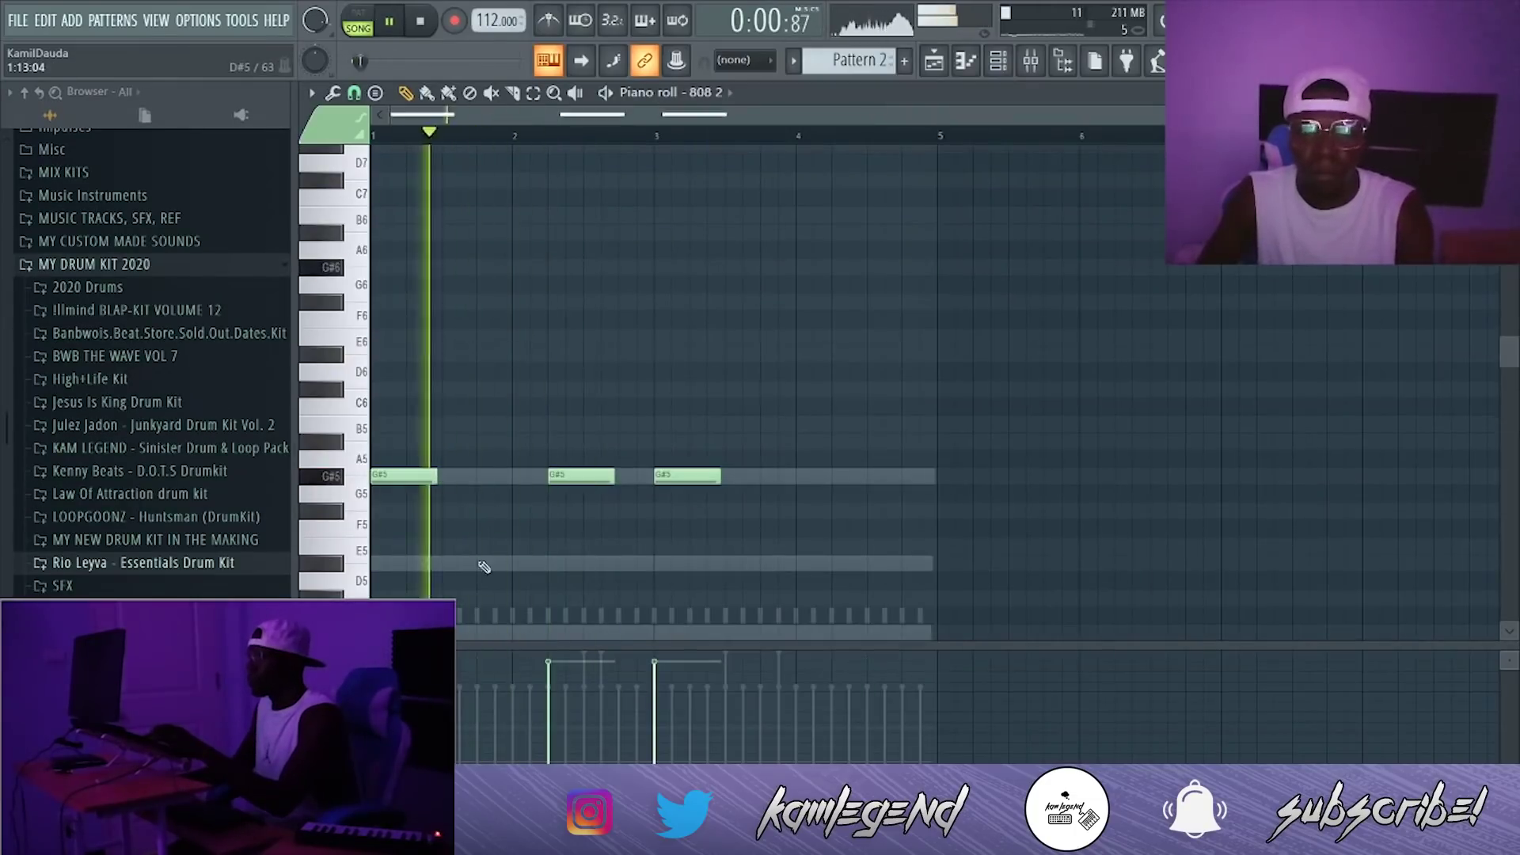
{"action": "scroll", "coordinate": [507, 475], "scroll_direction": "down", "scroll_amount": 3}
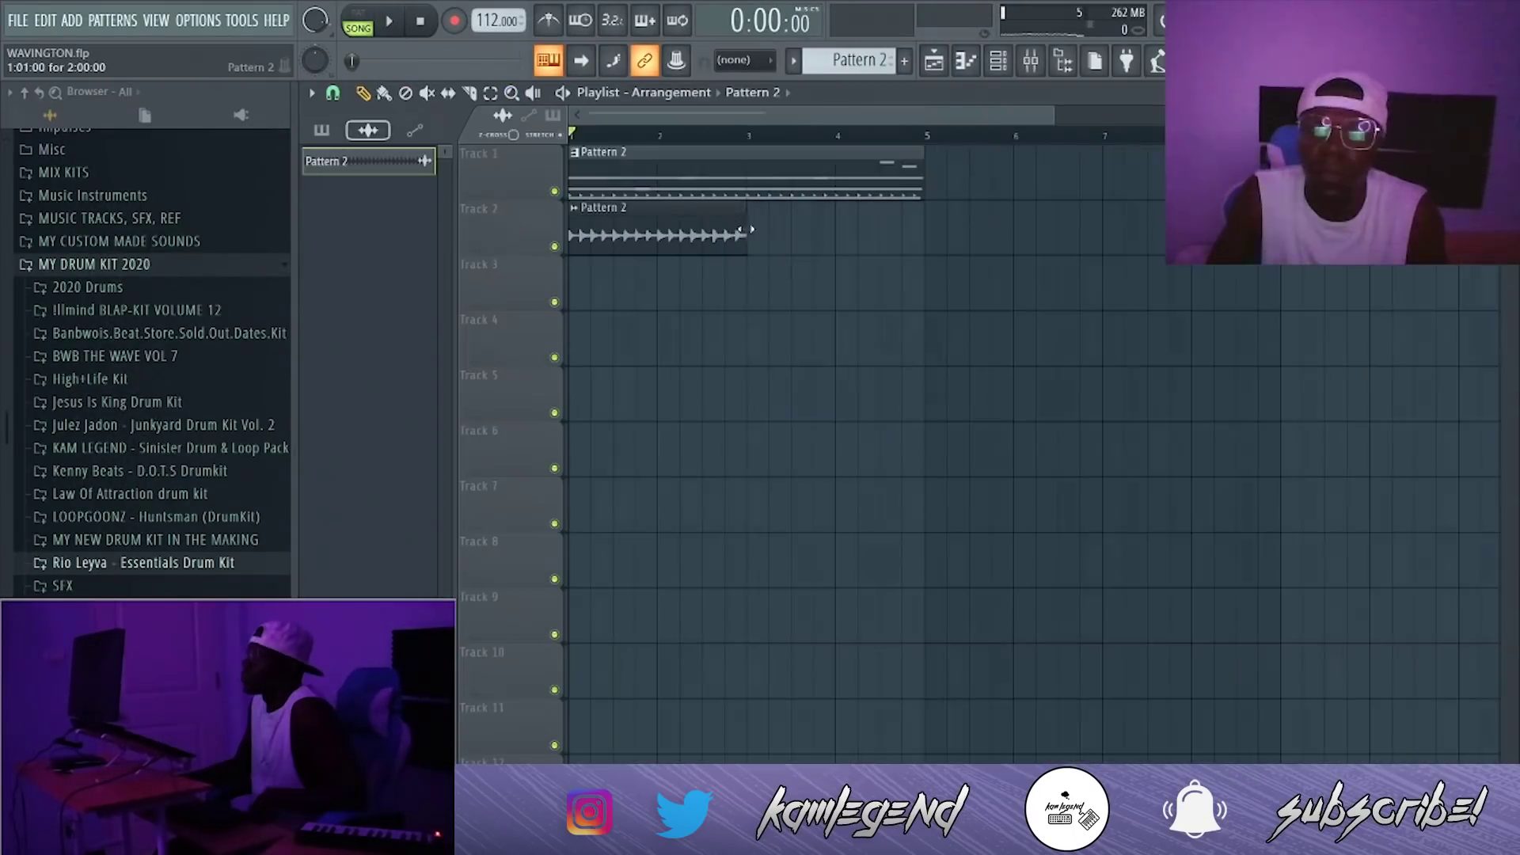
Step: Repeat the Pattern 2 audio clip up to bar 5 on Track 2 and play it back with the Trophies channel muted
{"action": "key", "text": "space"}
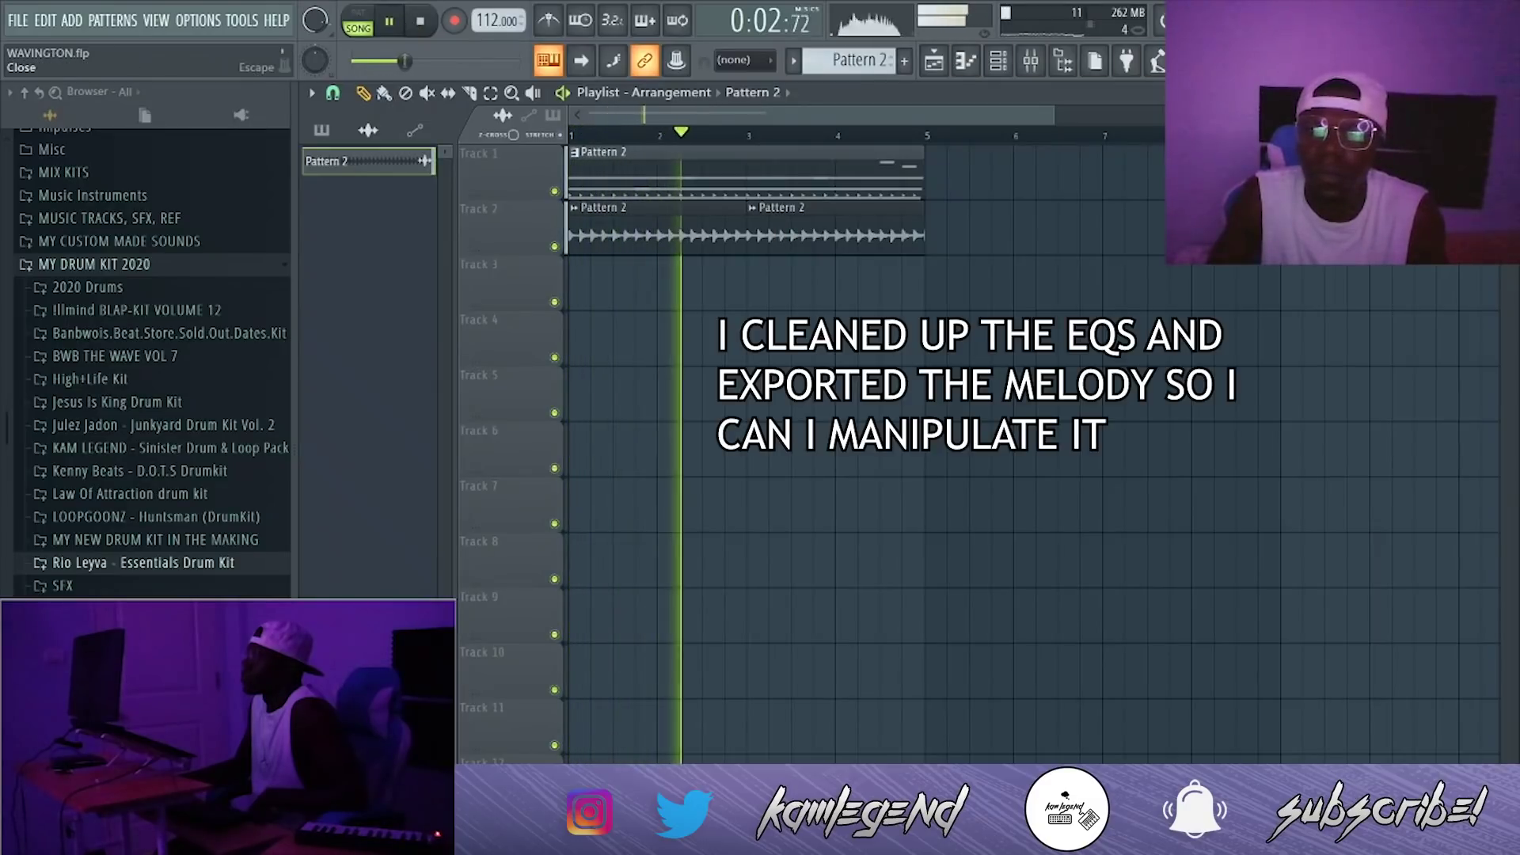
{"action": "key", "text": "F5"}
{"action": "left_click", "coordinate": [490, 168]}
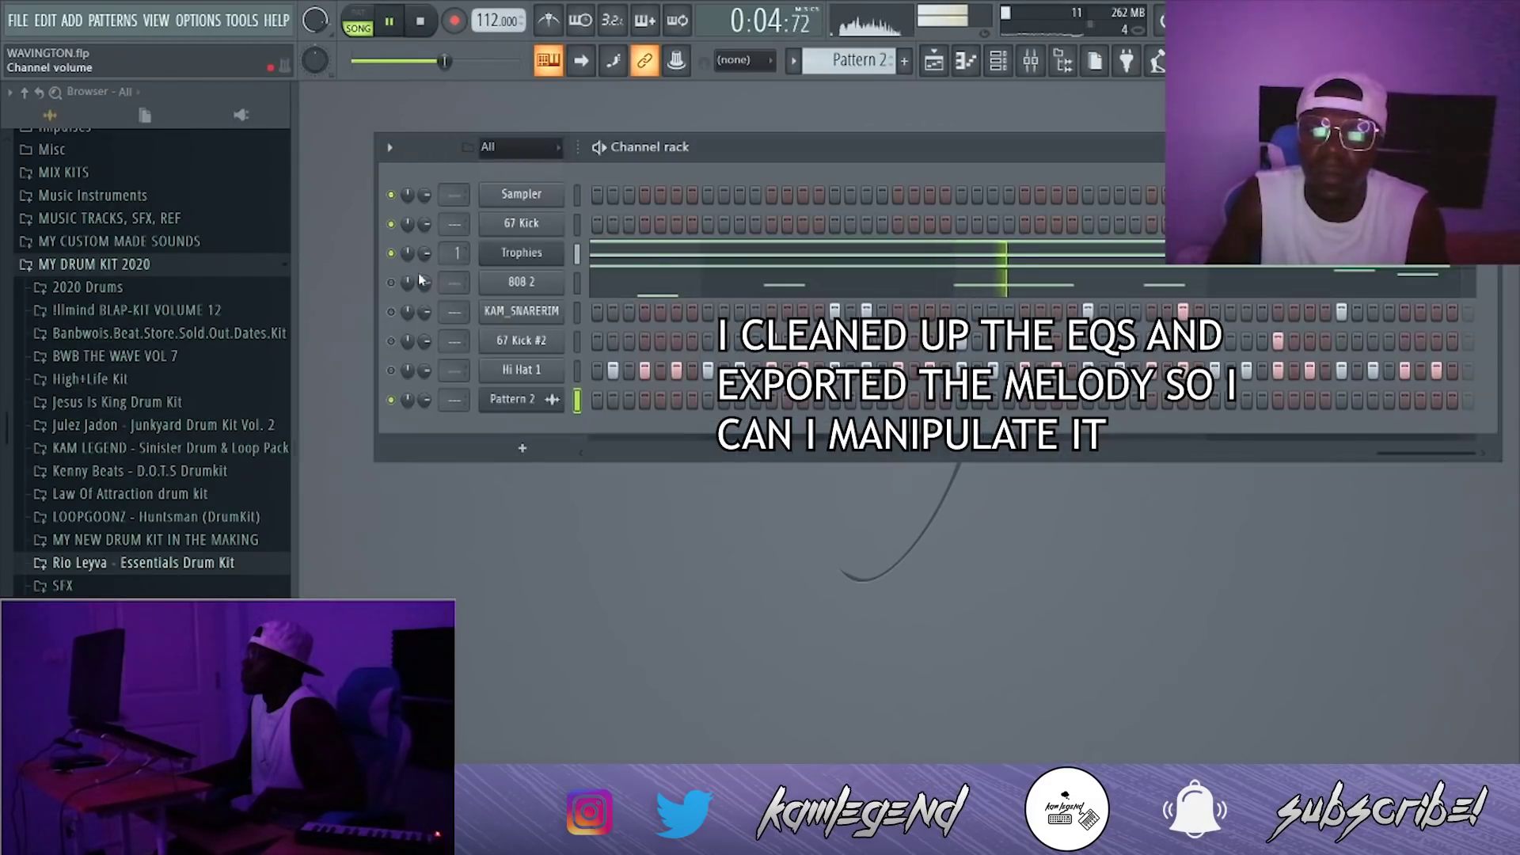
{"action": "left_click", "coordinate": [414, 26]}
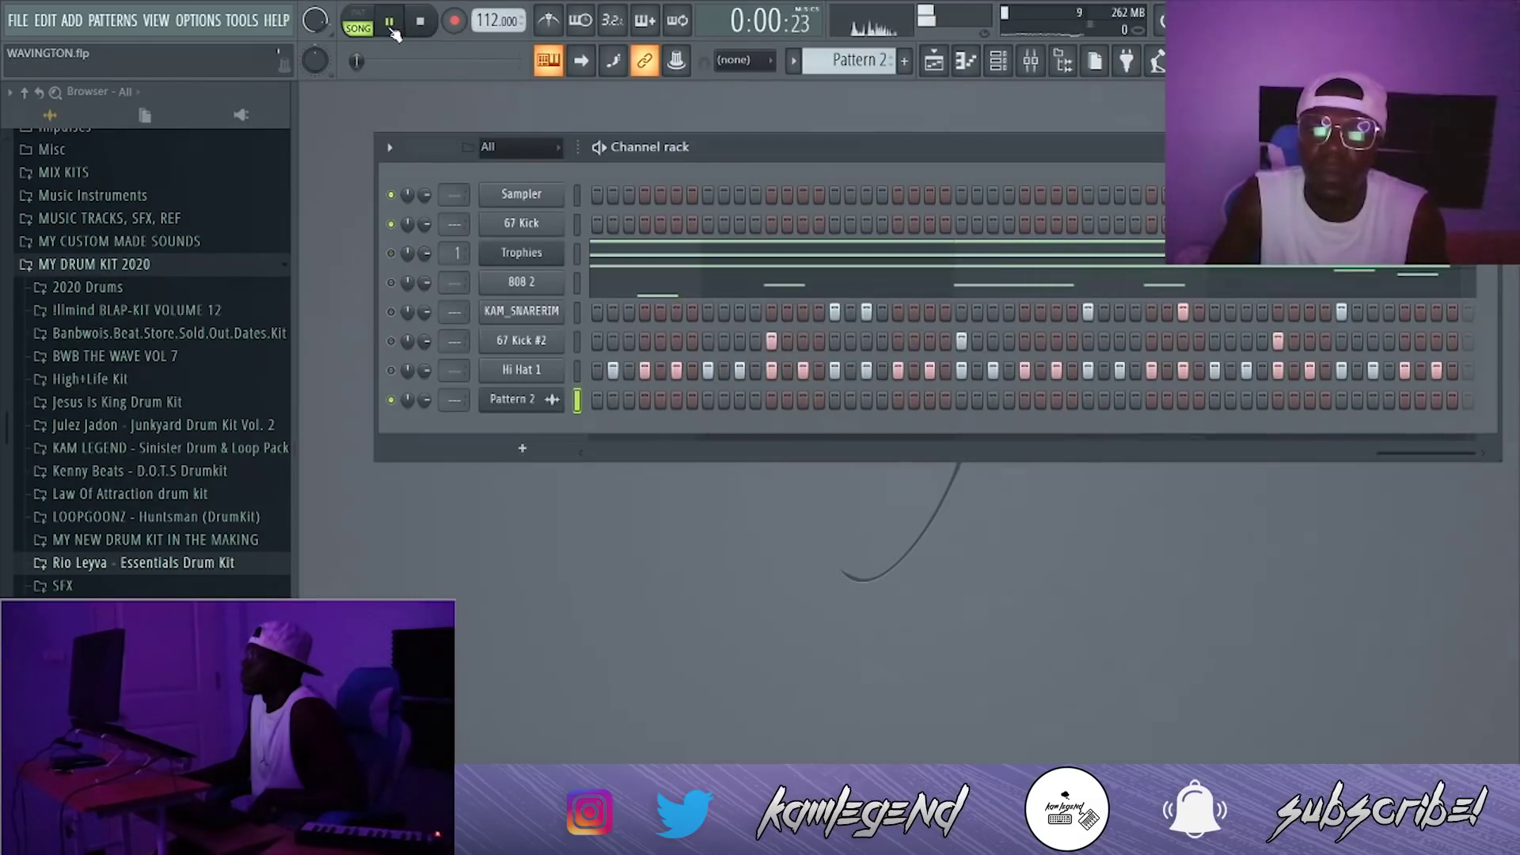
{"action": "left_click", "coordinate": [934, 64]}
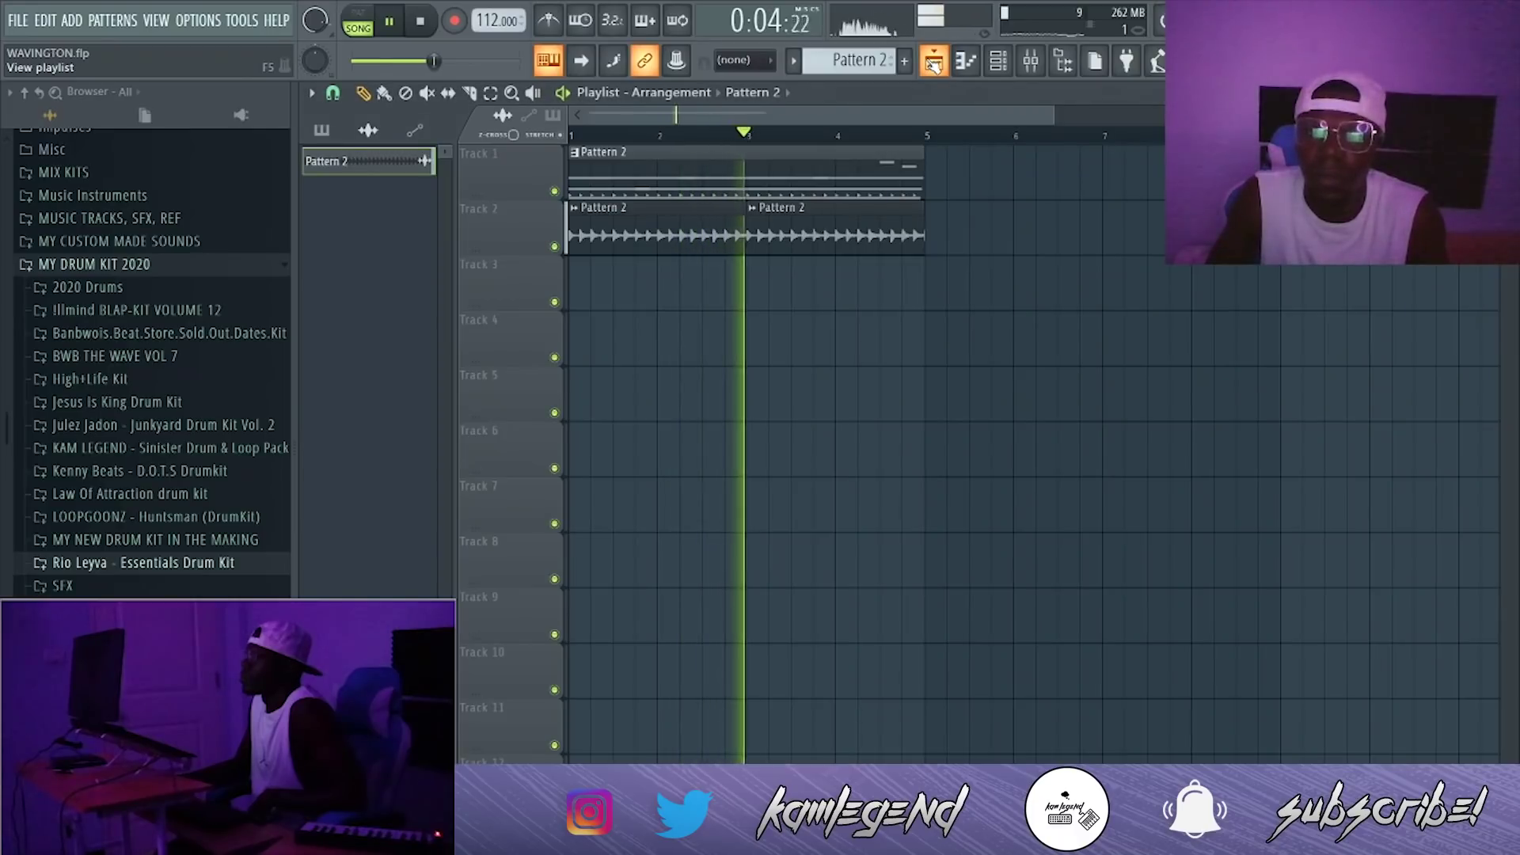
{"action": "left_click", "coordinate": [934, 64]}
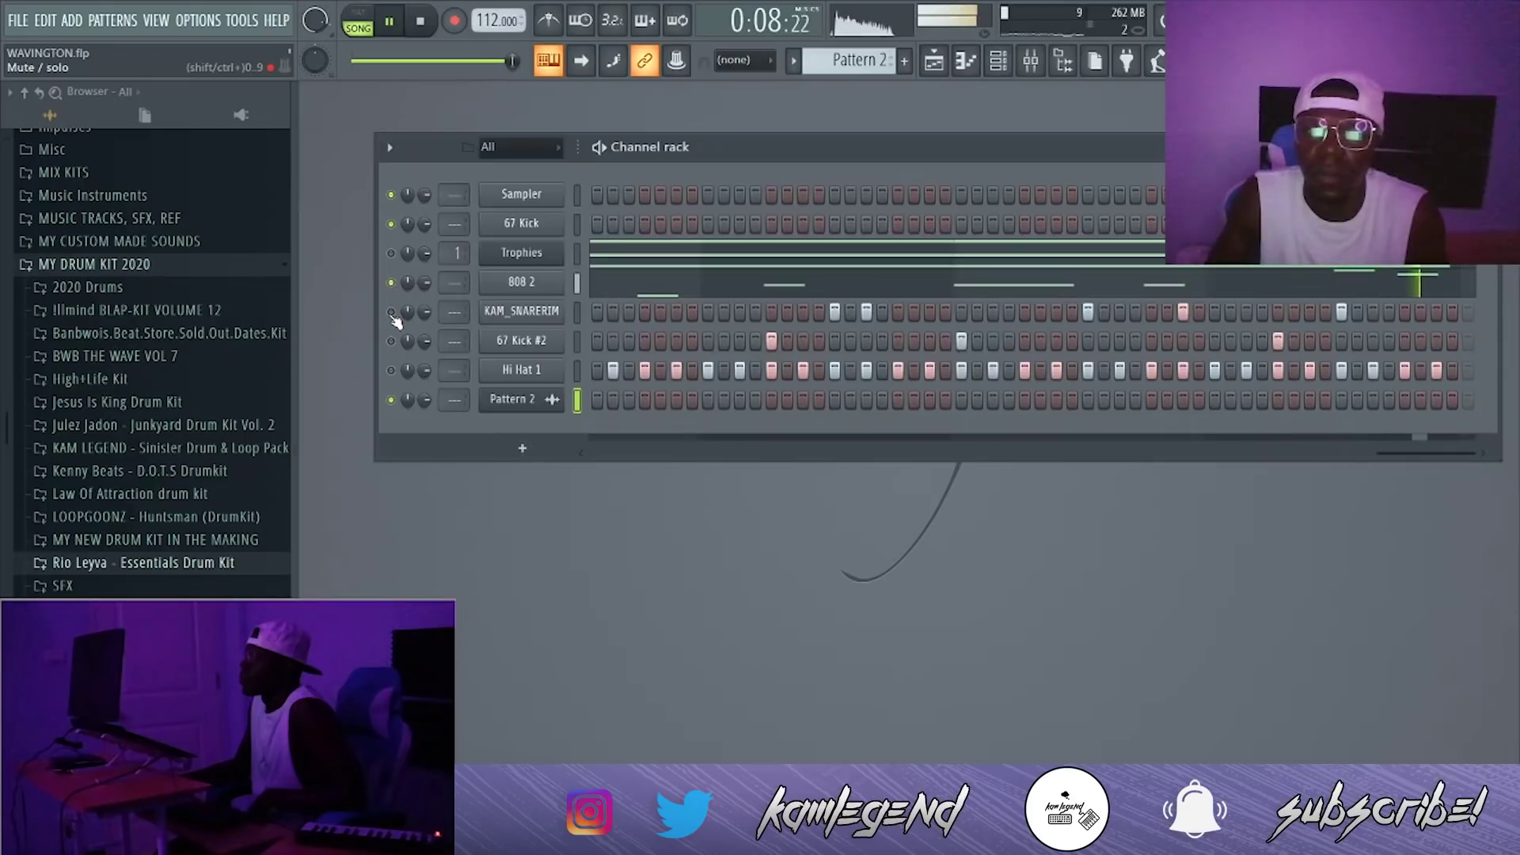
Step: Raise the velocity of the 808 2 notes to maximum in the piano roll
{"action": "right_click", "coordinate": [495, 283]}
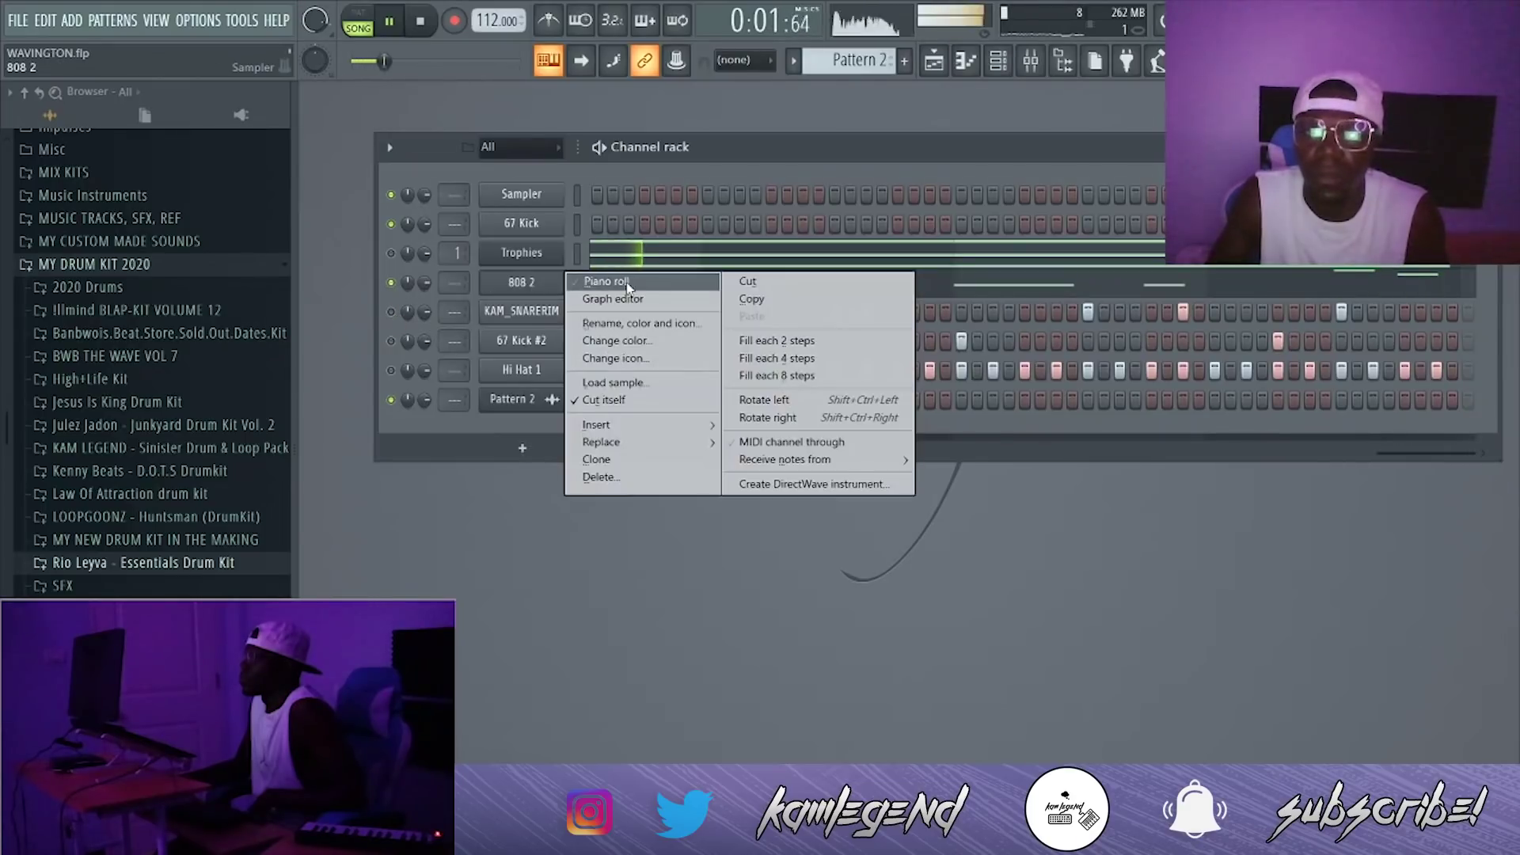
{"action": "left_click", "coordinate": [590, 279]}
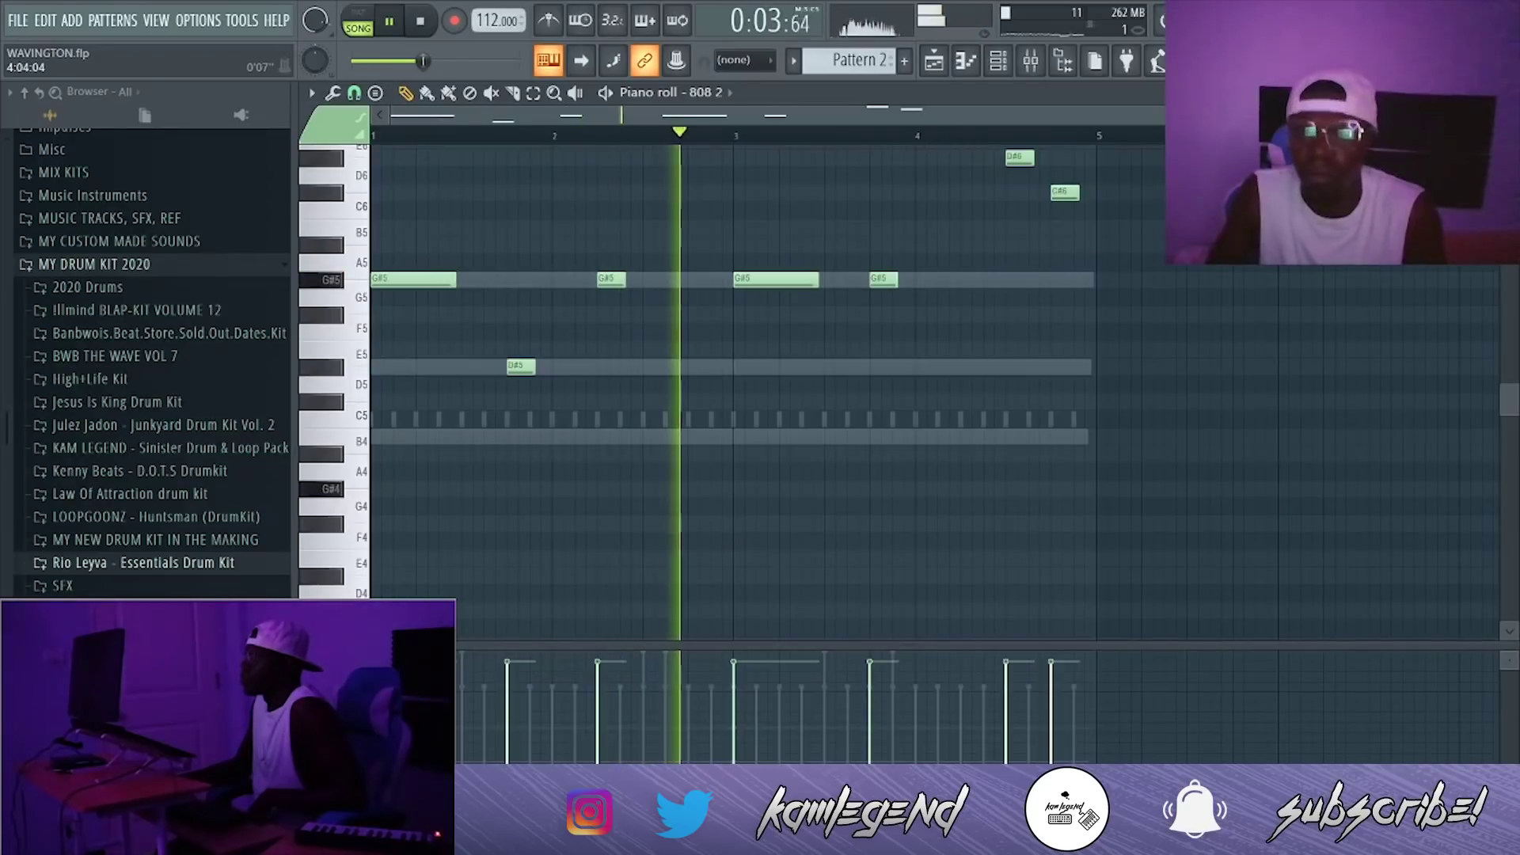
{"action": "left_click", "coordinate": [553, 93]}
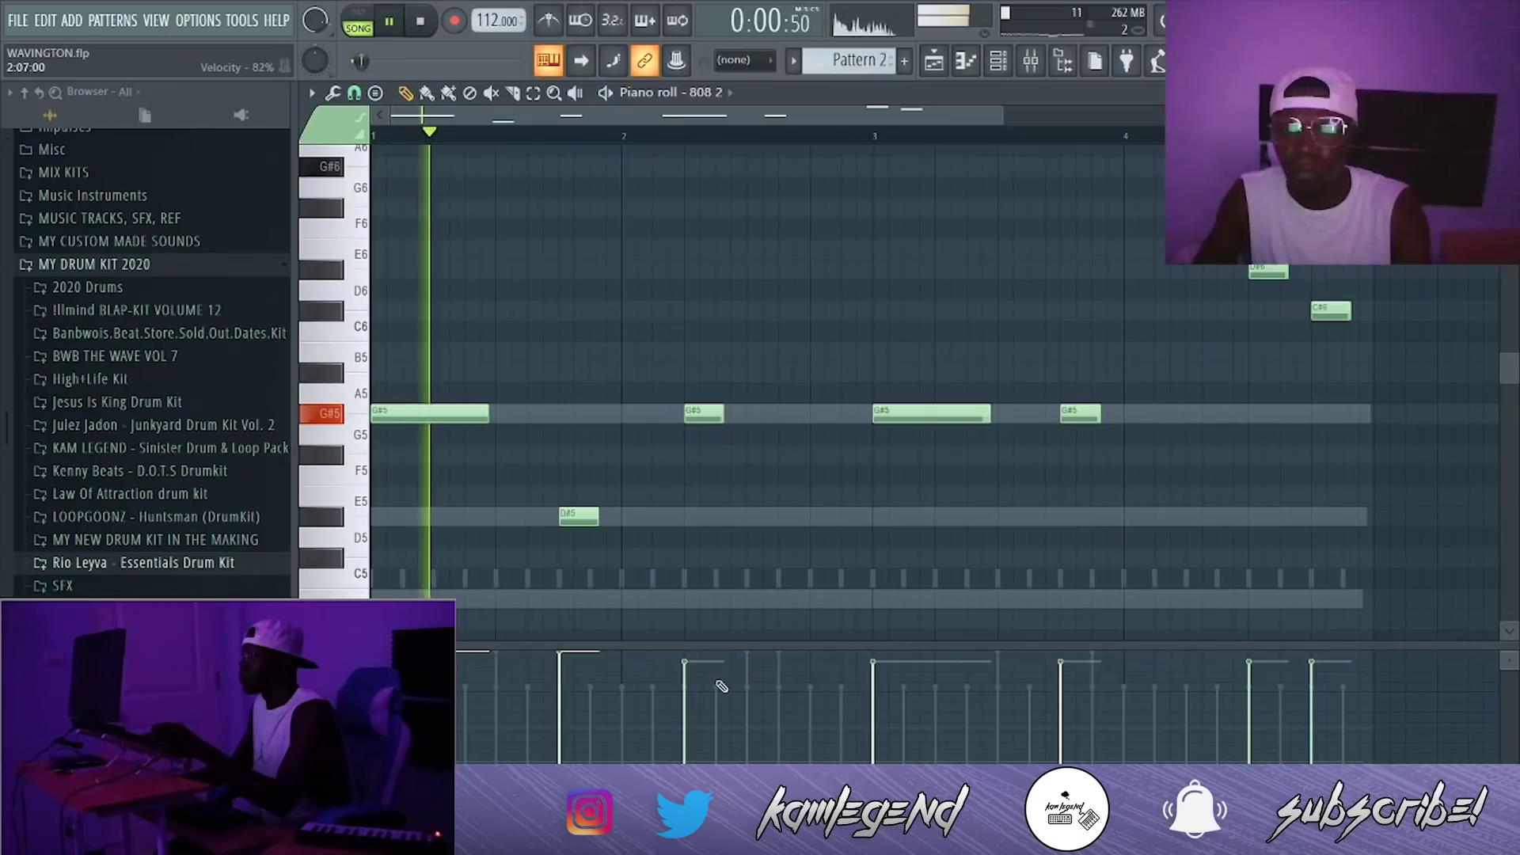
{"action": "left_click_drag", "start_coordinate": [717, 665], "coordinate": [720, 638]}
{"action": "left_click_drag", "start_coordinate": [891, 658], "coordinate": [928, 630]}
{"action": "left_click_drag", "start_coordinate": [1069, 663], "coordinate": [1100, 629]}
{"action": "mouse_move", "coordinate": [1259, 666]}
{"action": "left_mouse_down"}
{"action": "mouse_move", "coordinate": [1310, 679]}
{"action": "mouse_move", "coordinate": [1284, 595]}
{"action": "left_mouse_up"}
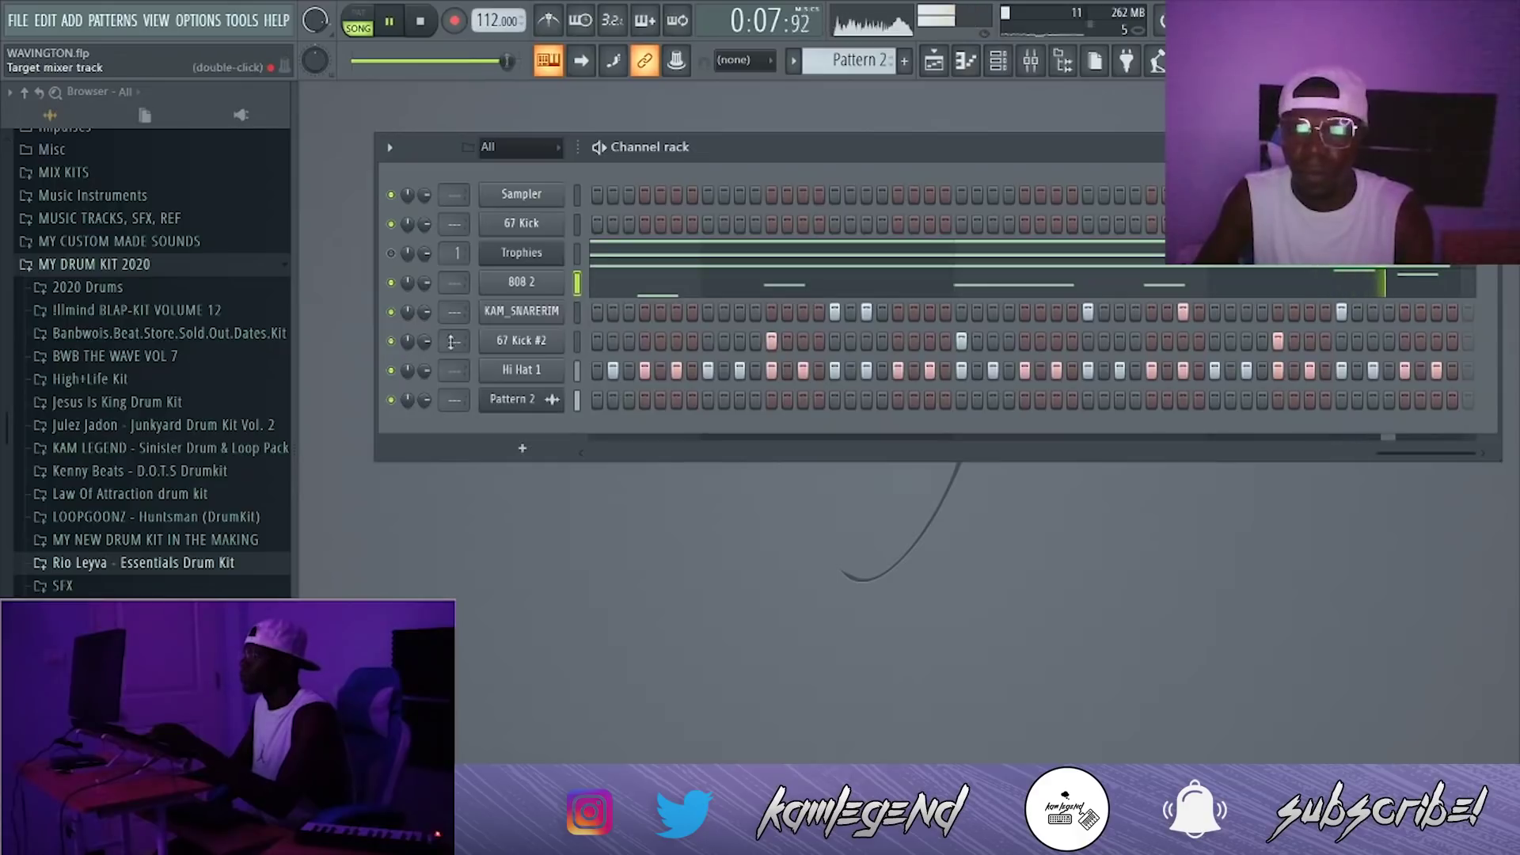
Step: Save the WAVINGTON.flp project
{"action": "left_click_drag", "start_coordinate": [1410, 461], "coordinate": [378, 481]}
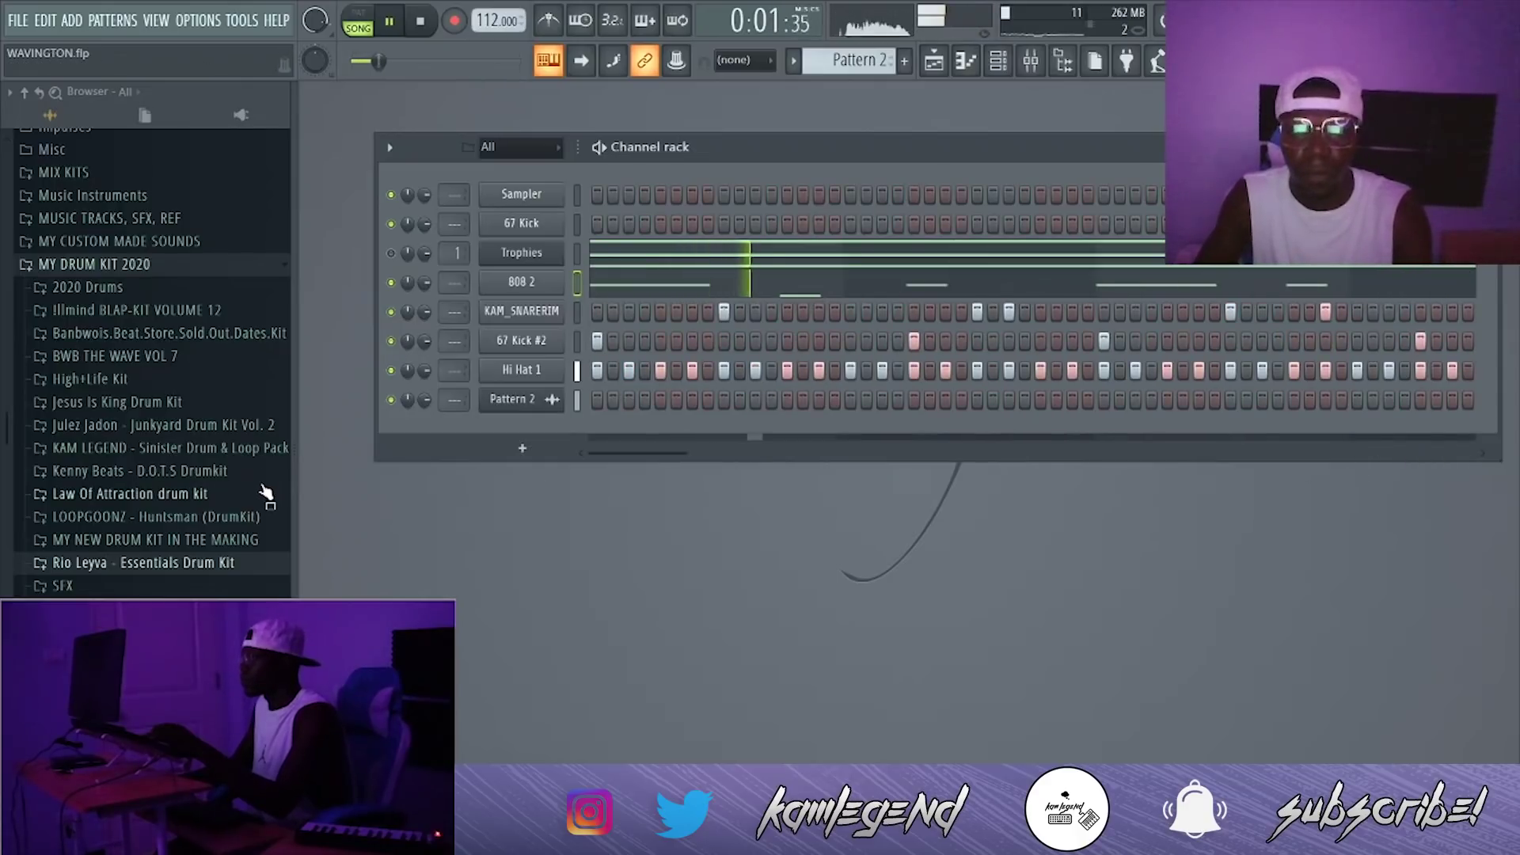
{"action": "left_click", "coordinate": [18, 20]}
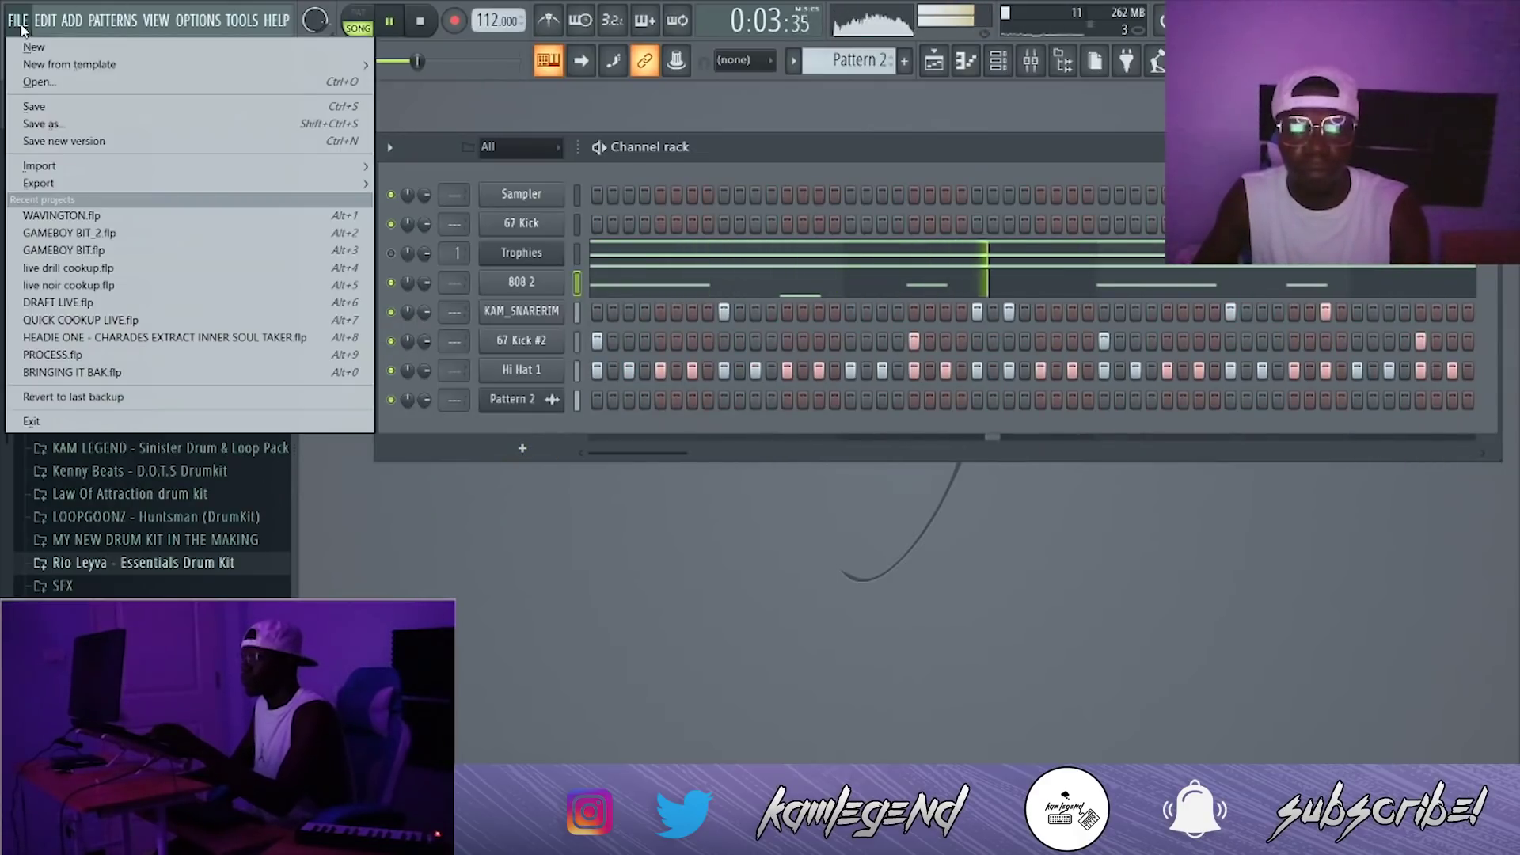
{"action": "left_click", "coordinate": [36, 106]}
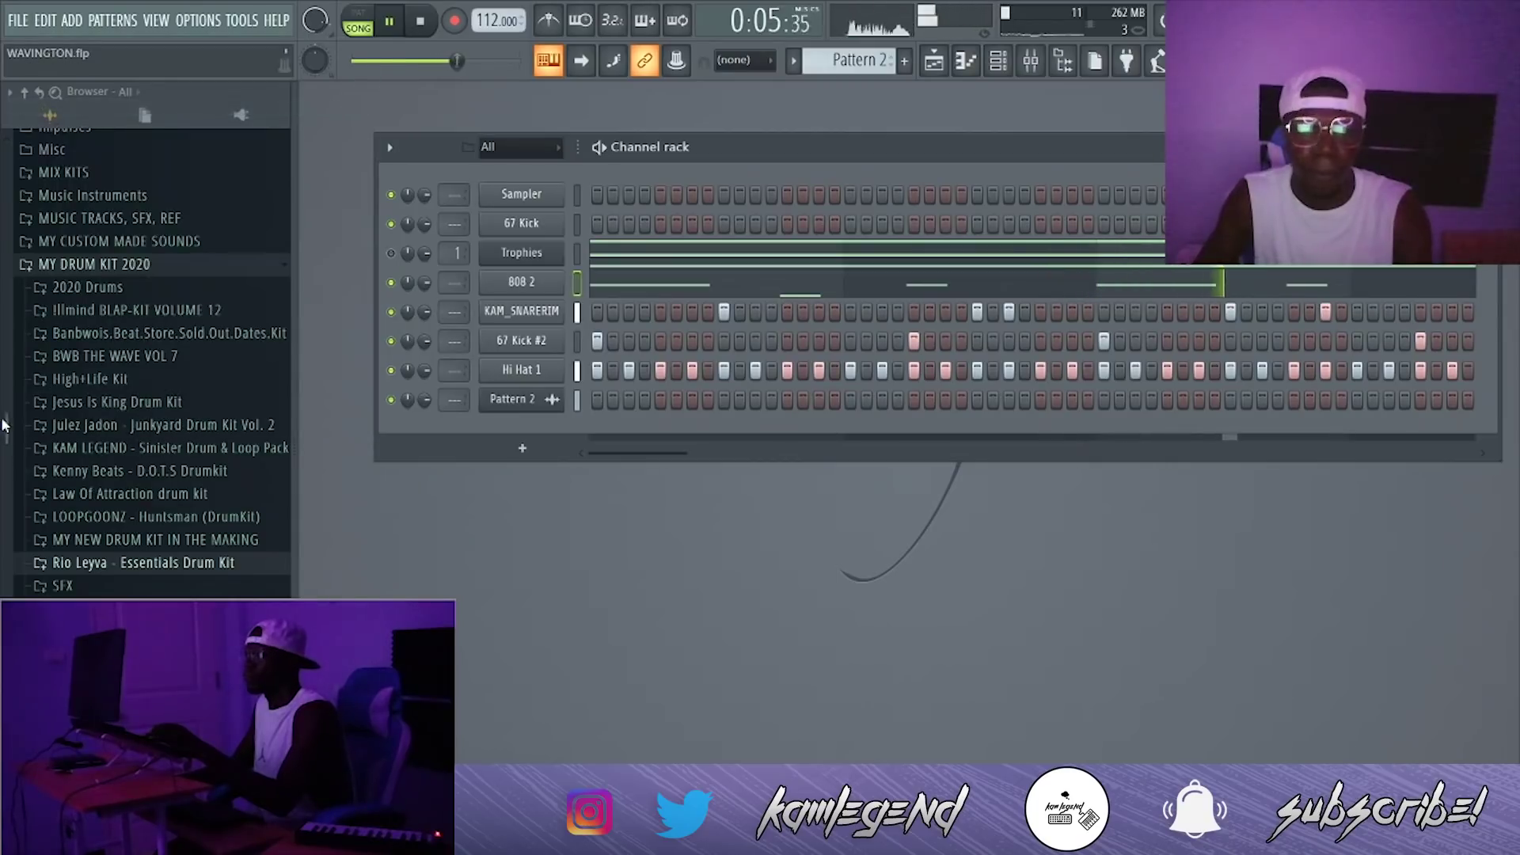
Step: Browse MY MIDIS to the HIHAT MIDI FILES folder and load the SIZZLESPHERIC MIDI onto the Hi Hat 1 channel
{"action": "left_click_drag", "start_coordinate": [2, 398], "coordinate": [2, 420]}
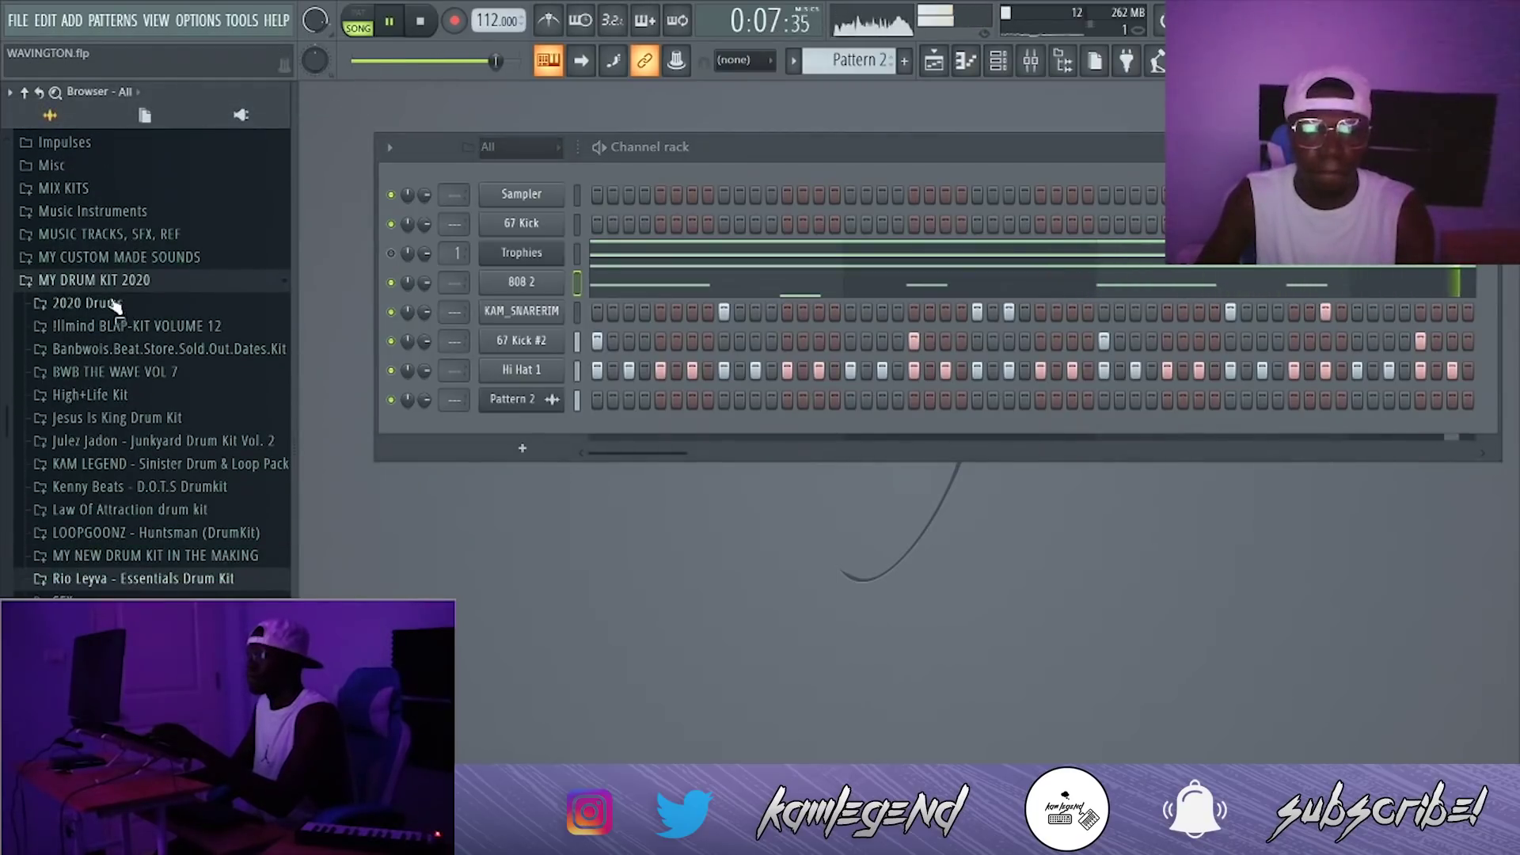
{"action": "left_click", "coordinate": [117, 282]}
{"action": "left_click", "coordinate": [85, 390]}
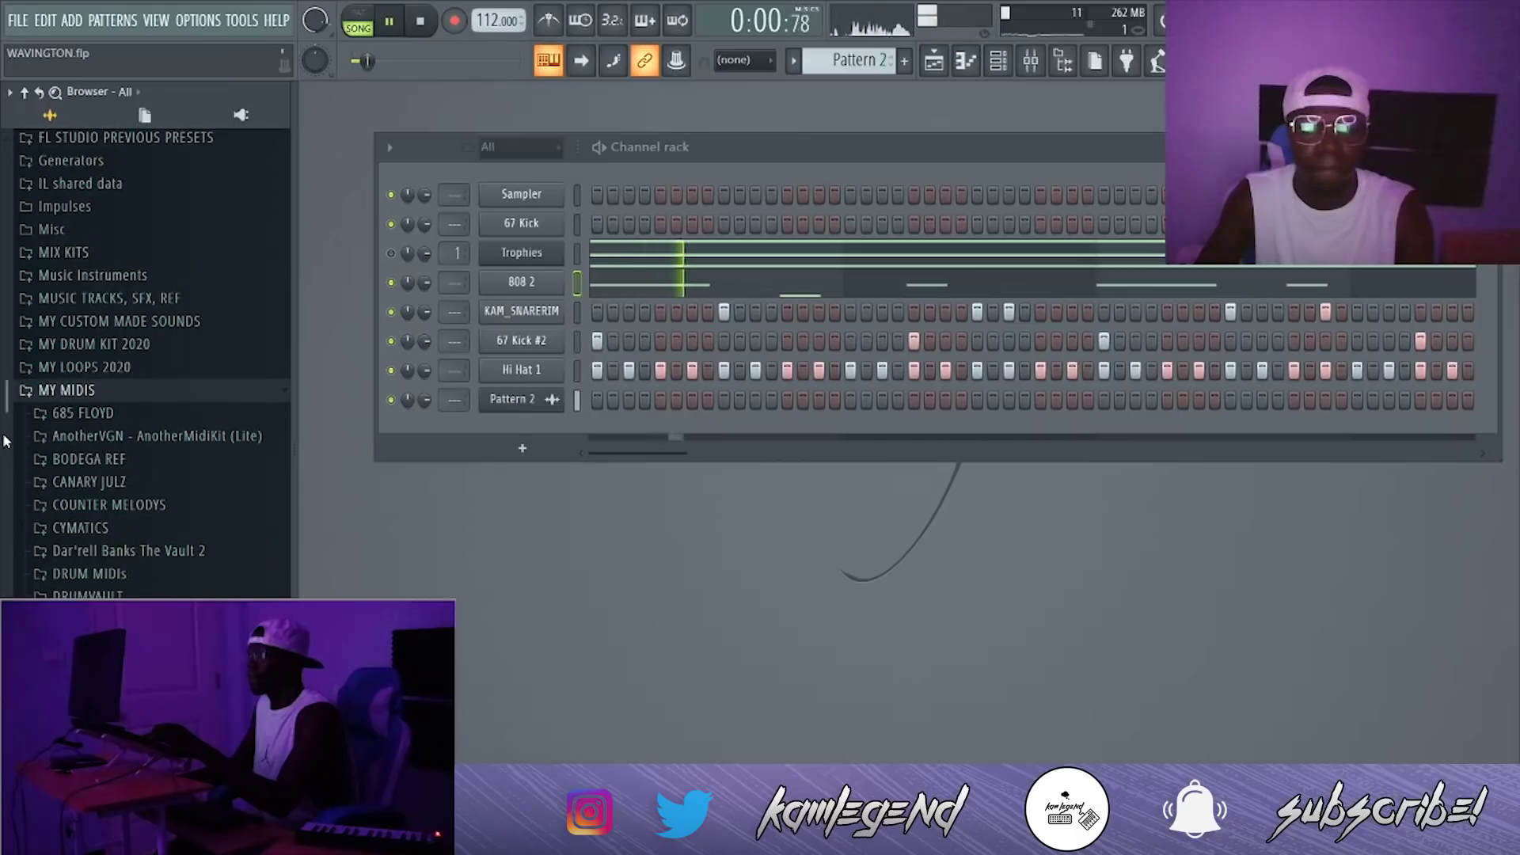
{"action": "scroll", "coordinate": [158, 408], "scroll_direction": "down", "scroll_amount": 4}
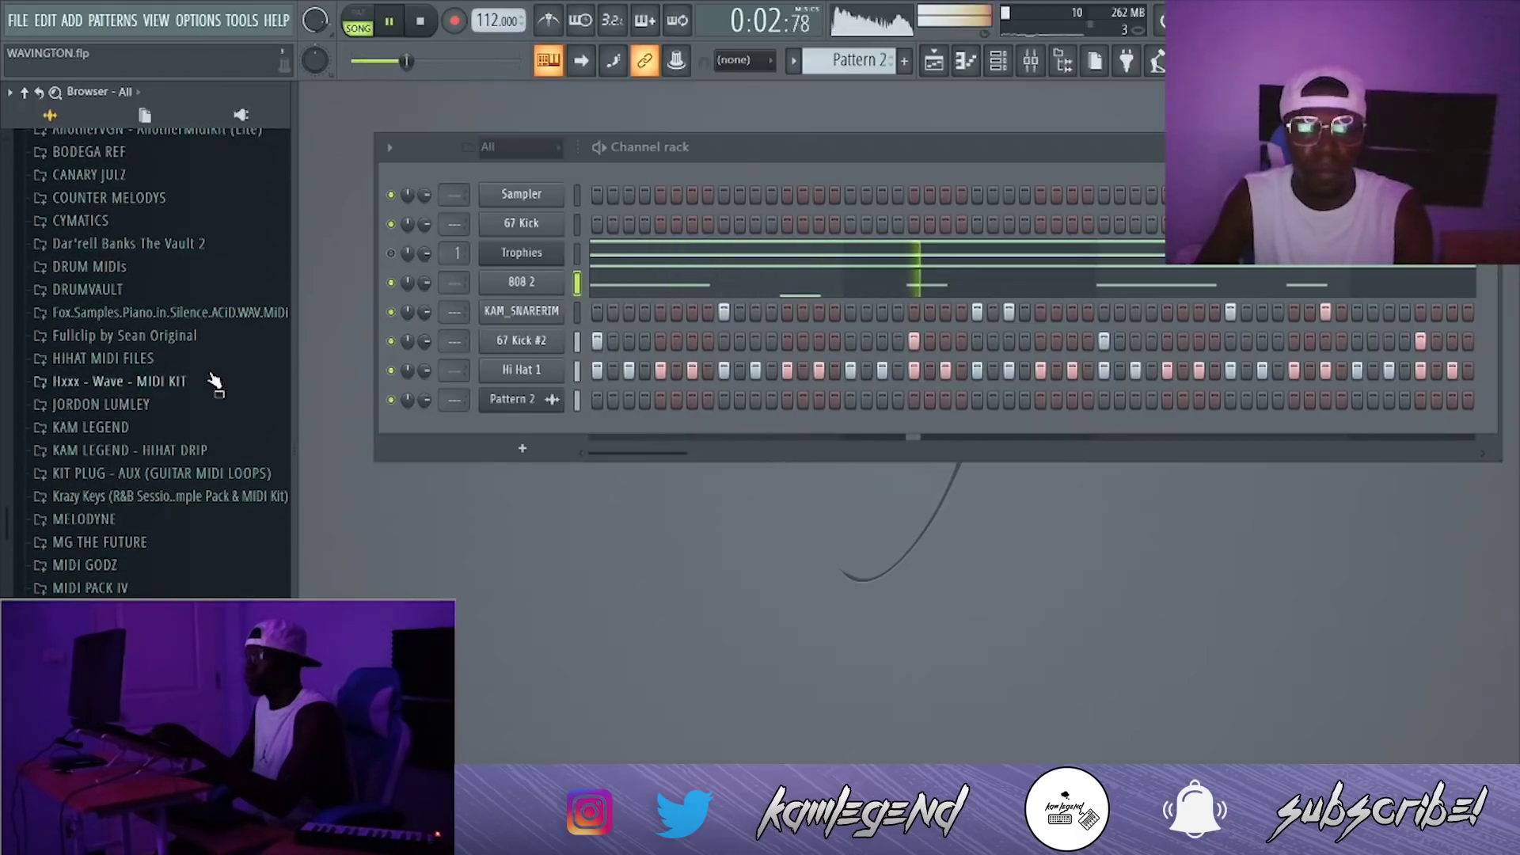
{"action": "left_click", "coordinate": [211, 360]}
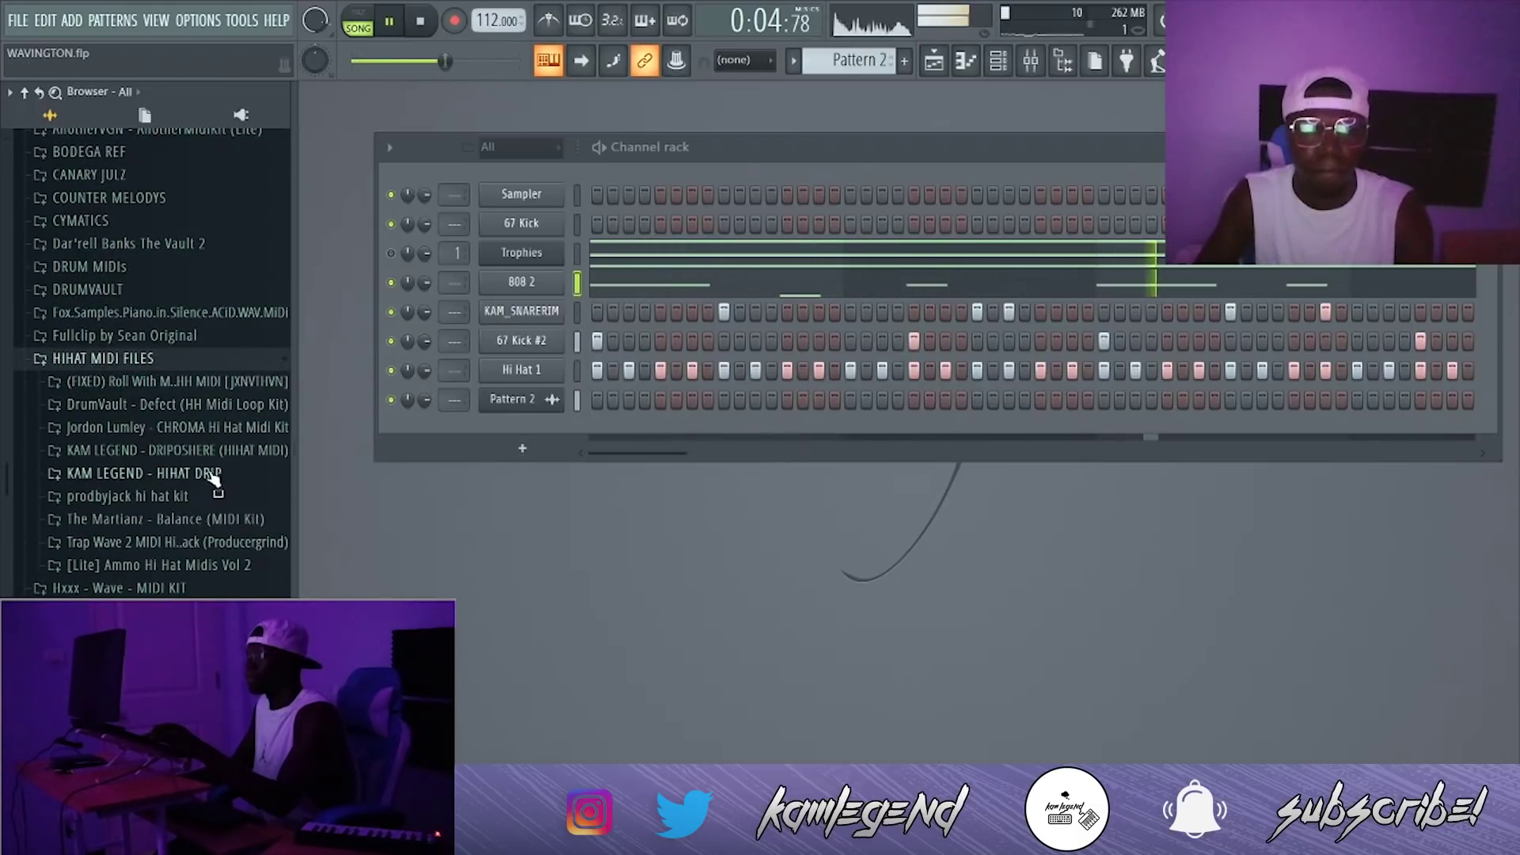
{"action": "left_click", "coordinate": [240, 451]}
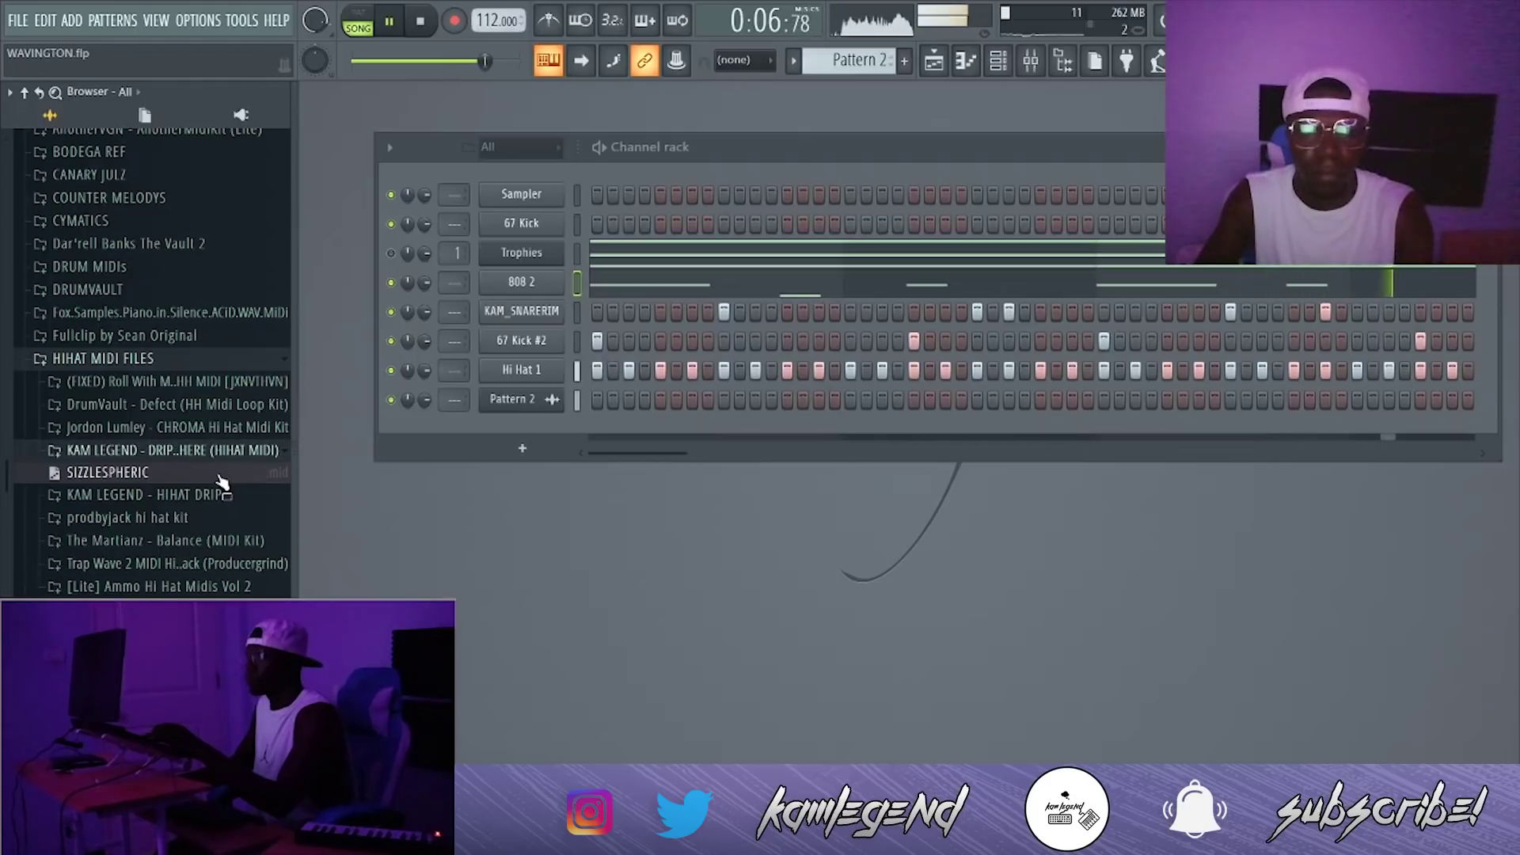
{"action": "left_click_drag", "start_coordinate": [509, 379], "coordinate": [514, 381]}
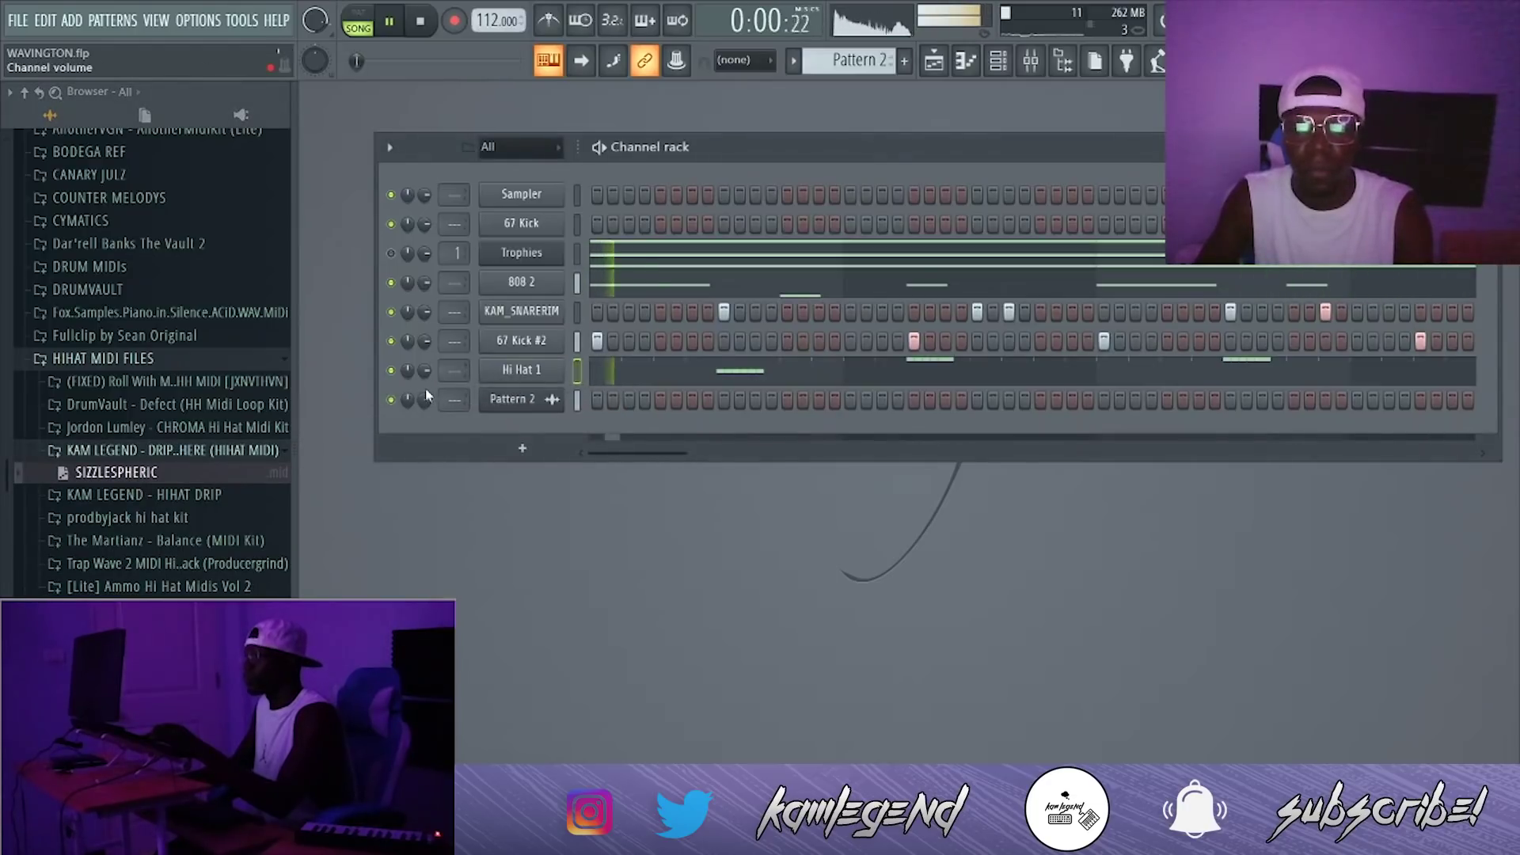
Step: Expand the KAM LEGEND - HIHAT DRIP folder in the browser and save the project
{"action": "left_click", "coordinate": [164, 497]}
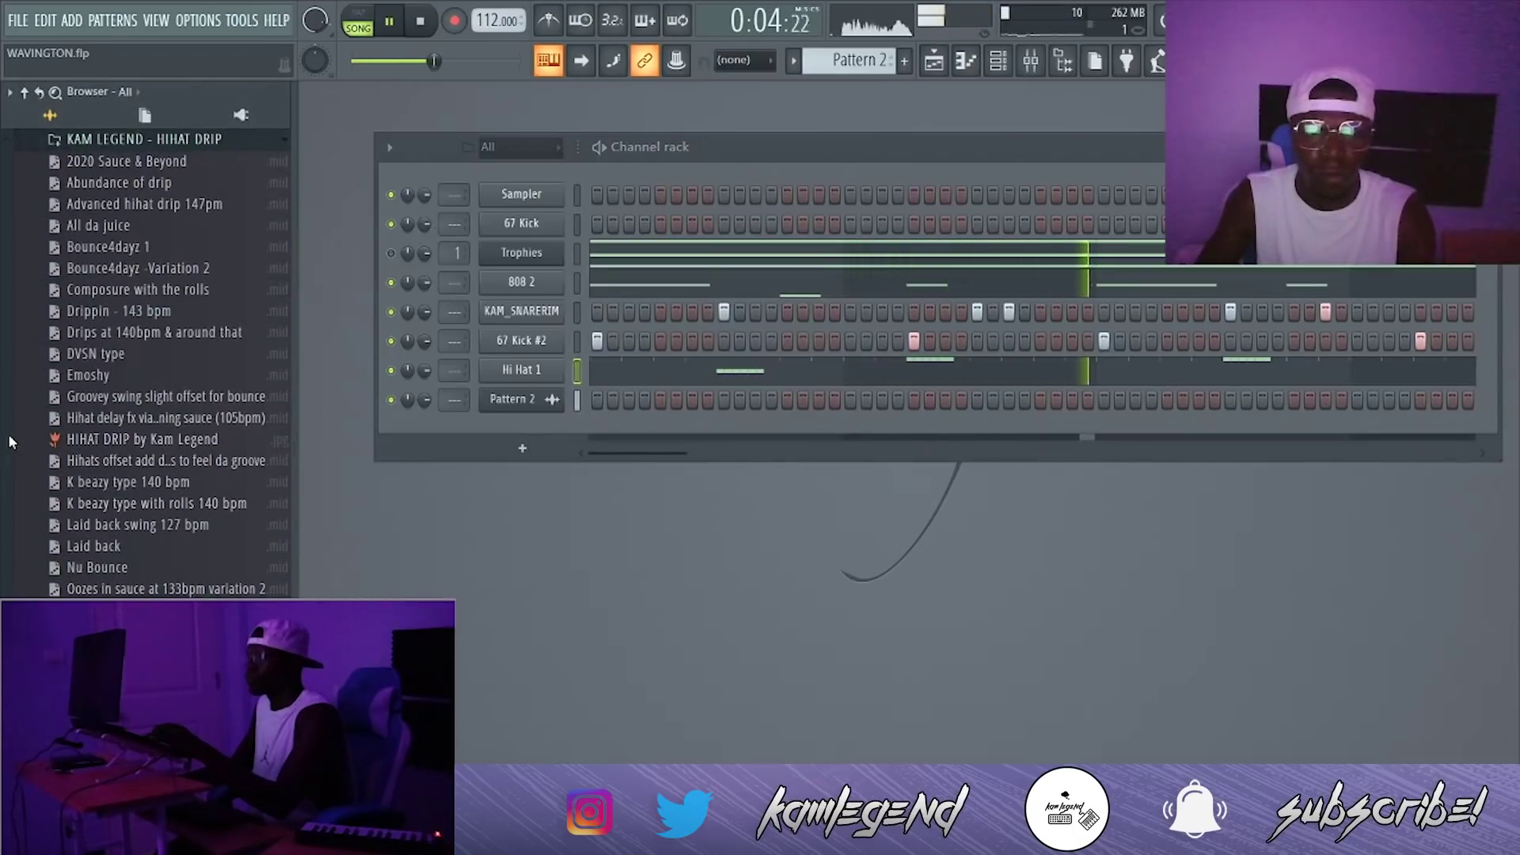
{"action": "scroll", "coordinate": [11, 441], "scroll_direction": "down", "scroll_amount": 3}
{"action": "left_click", "coordinate": [17, 20]}
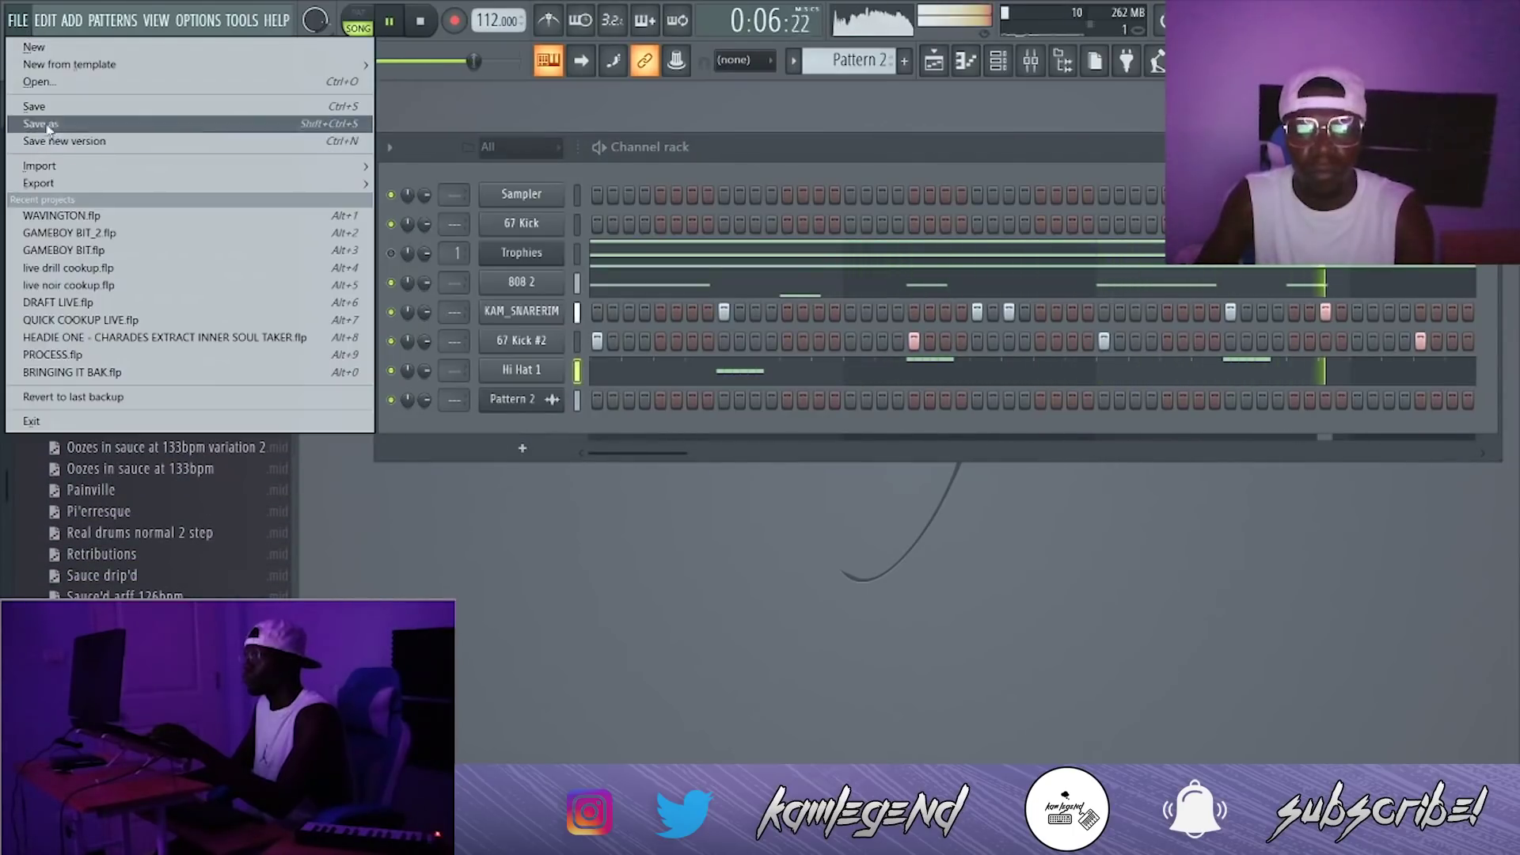
{"action": "left_click", "coordinate": [36, 106]}
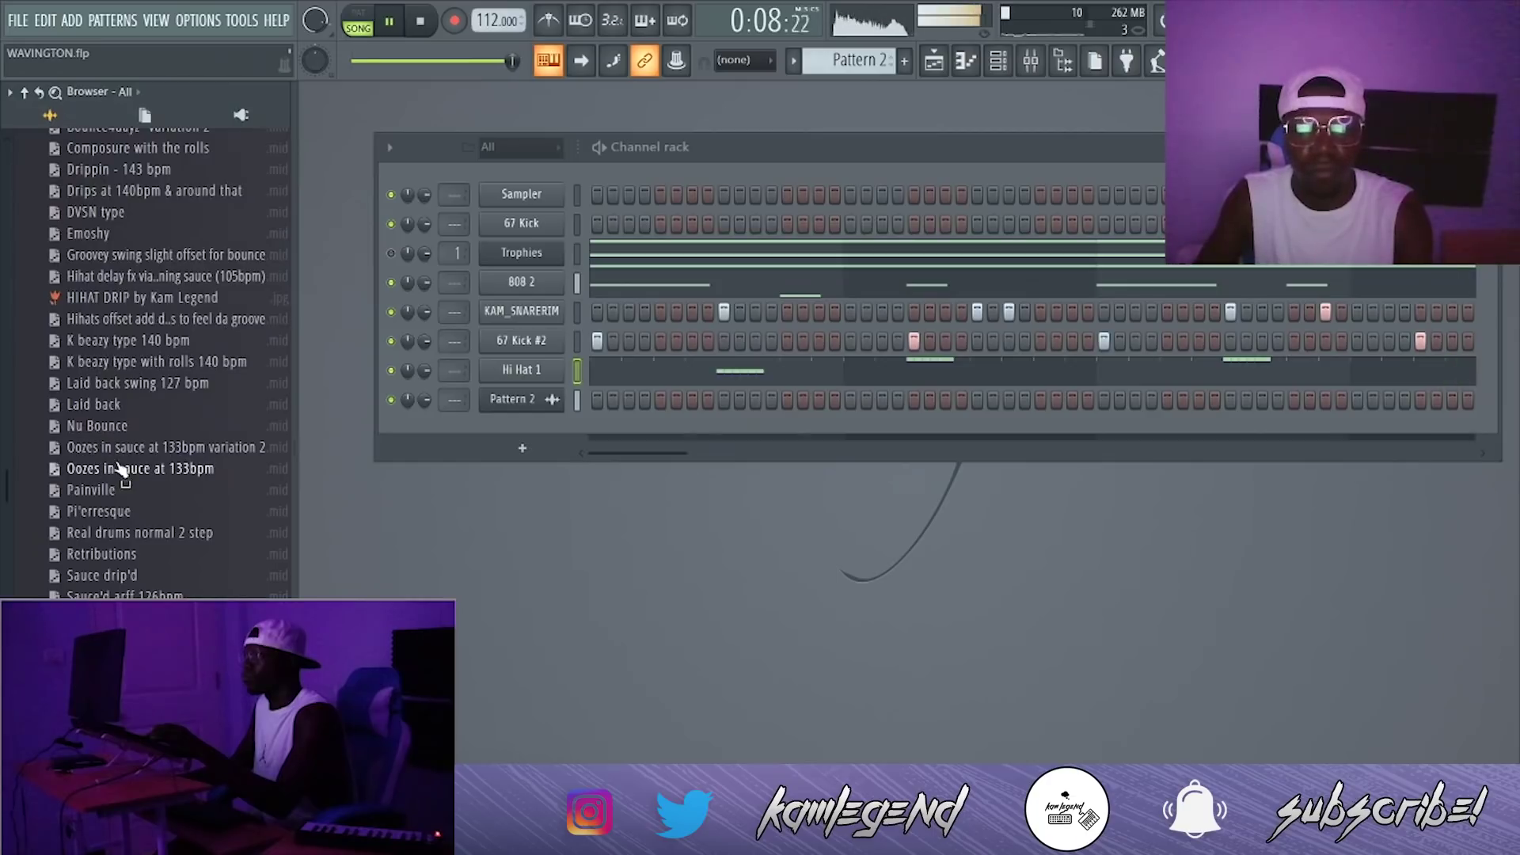
Step: Load the Painville MIDI onto the Hi Hat 1 channel and replace it with Sauce drip'd
{"action": "left_click_drag", "start_coordinate": [79, 491], "coordinate": [85, 500]}
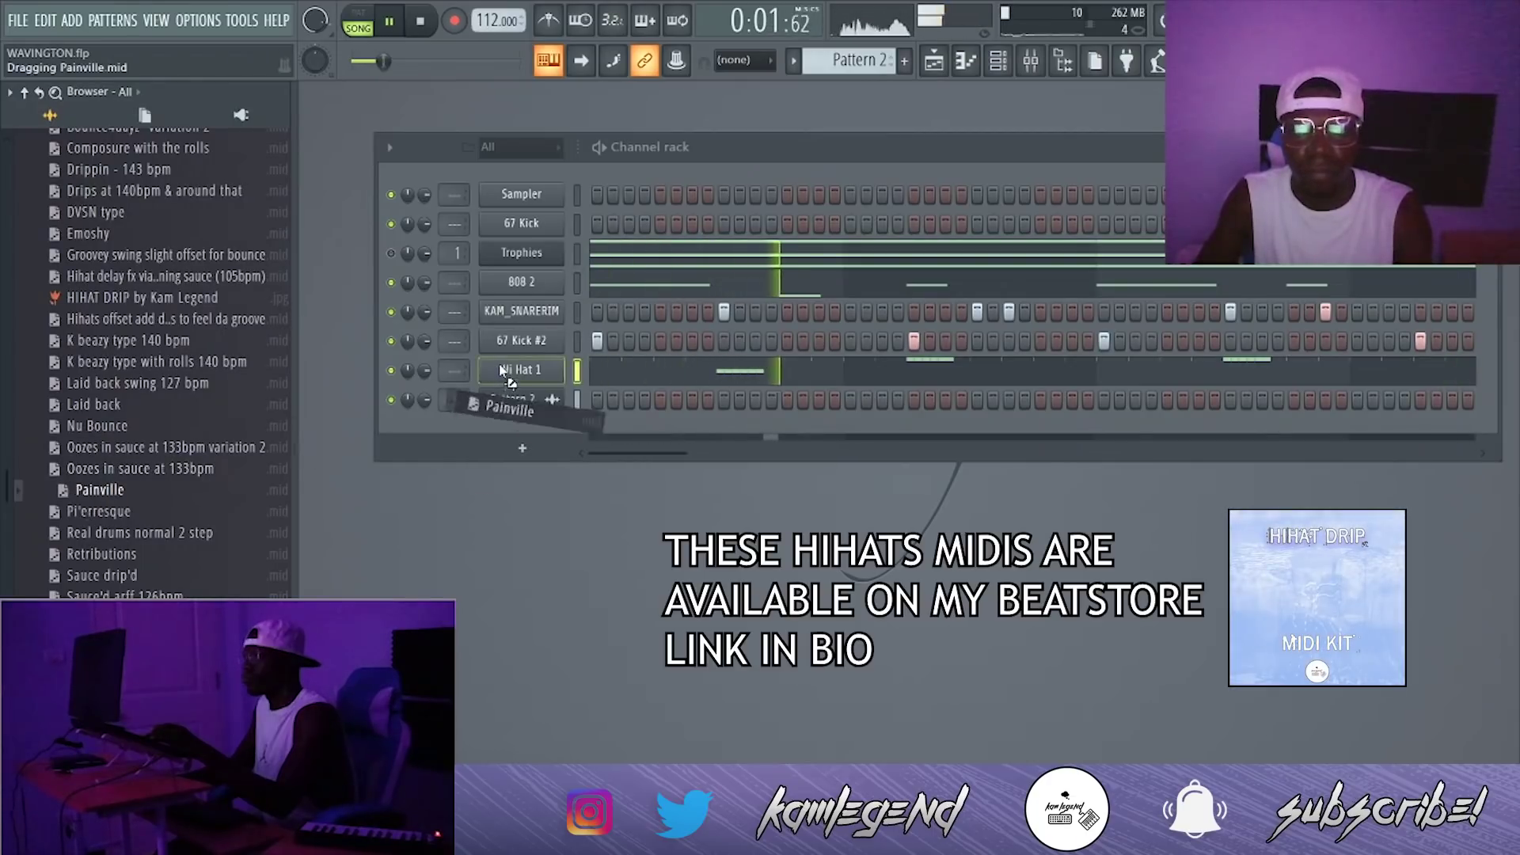
{"action": "left_click_drag", "start_coordinate": [501, 368], "coordinate": [506, 372]}
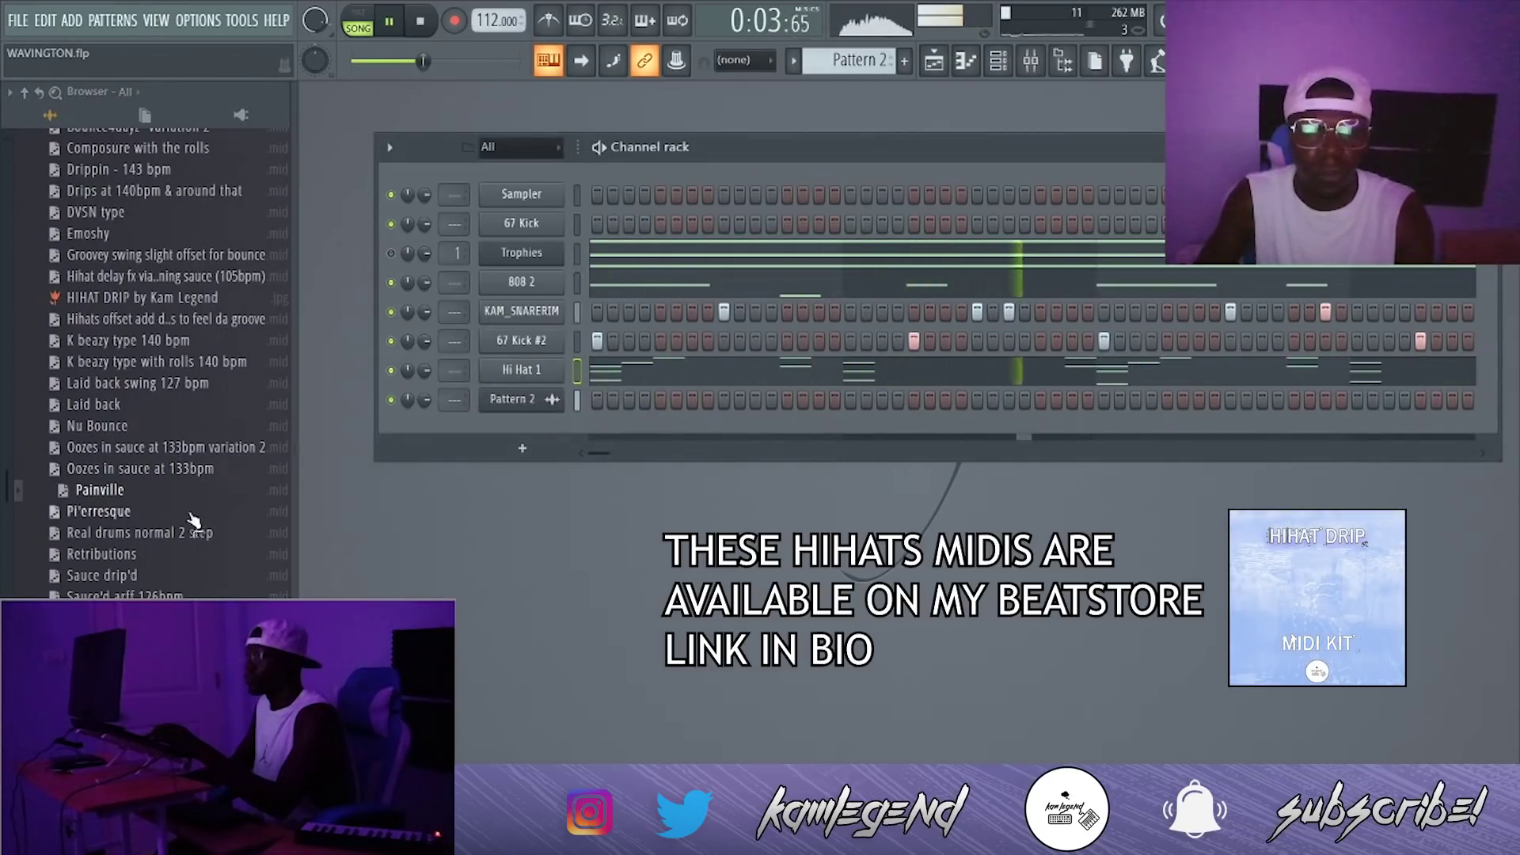
{"action": "left_click_drag", "start_coordinate": [545, 447], "coordinate": [554, 378]}
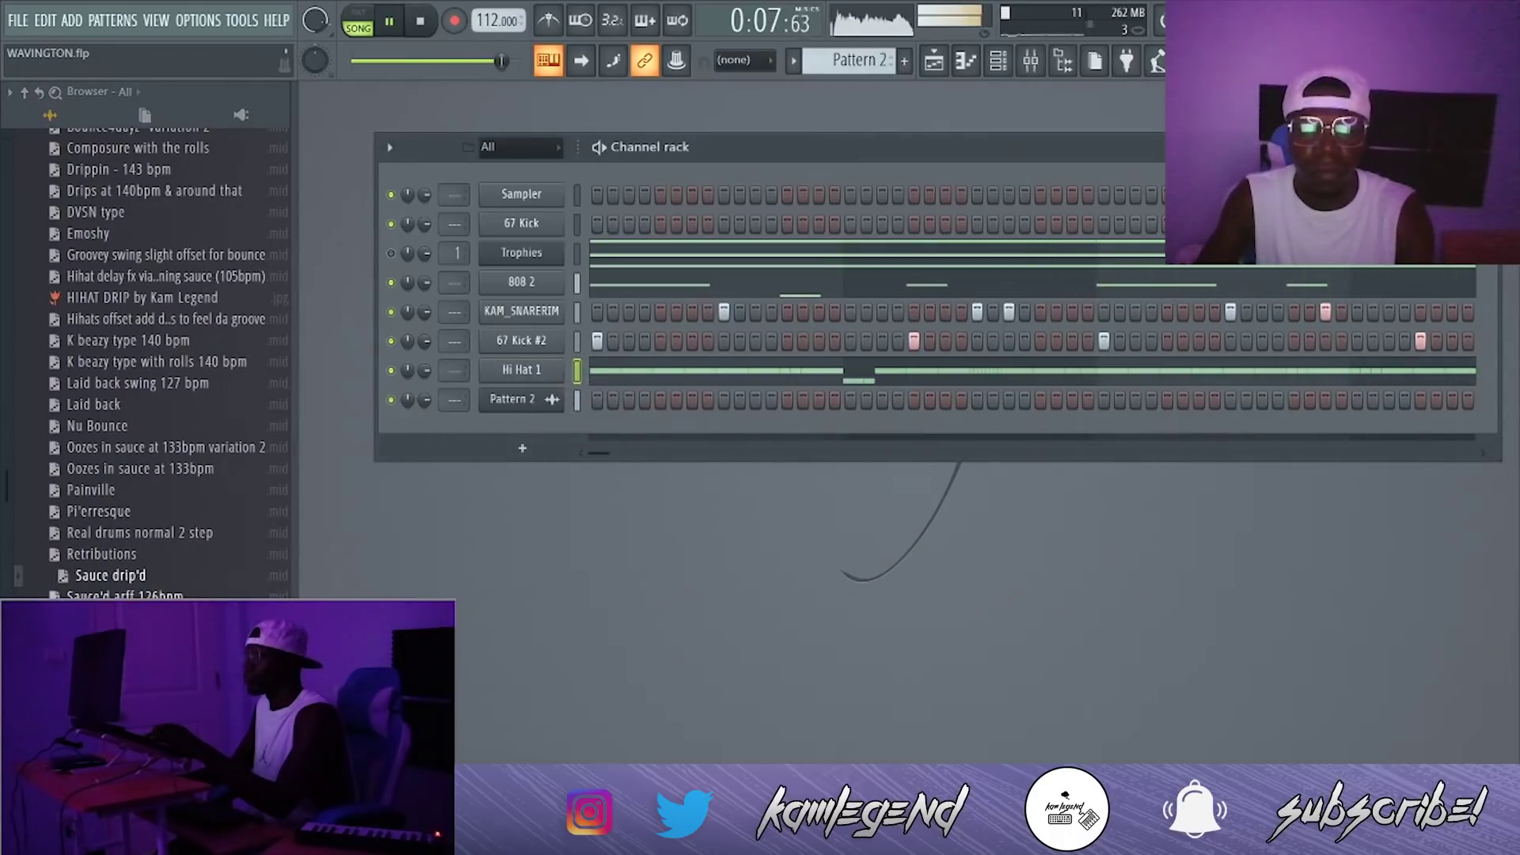
{"action": "scroll", "coordinate": [109, 392], "scroll_direction": "down", "scroll_amount": 3}
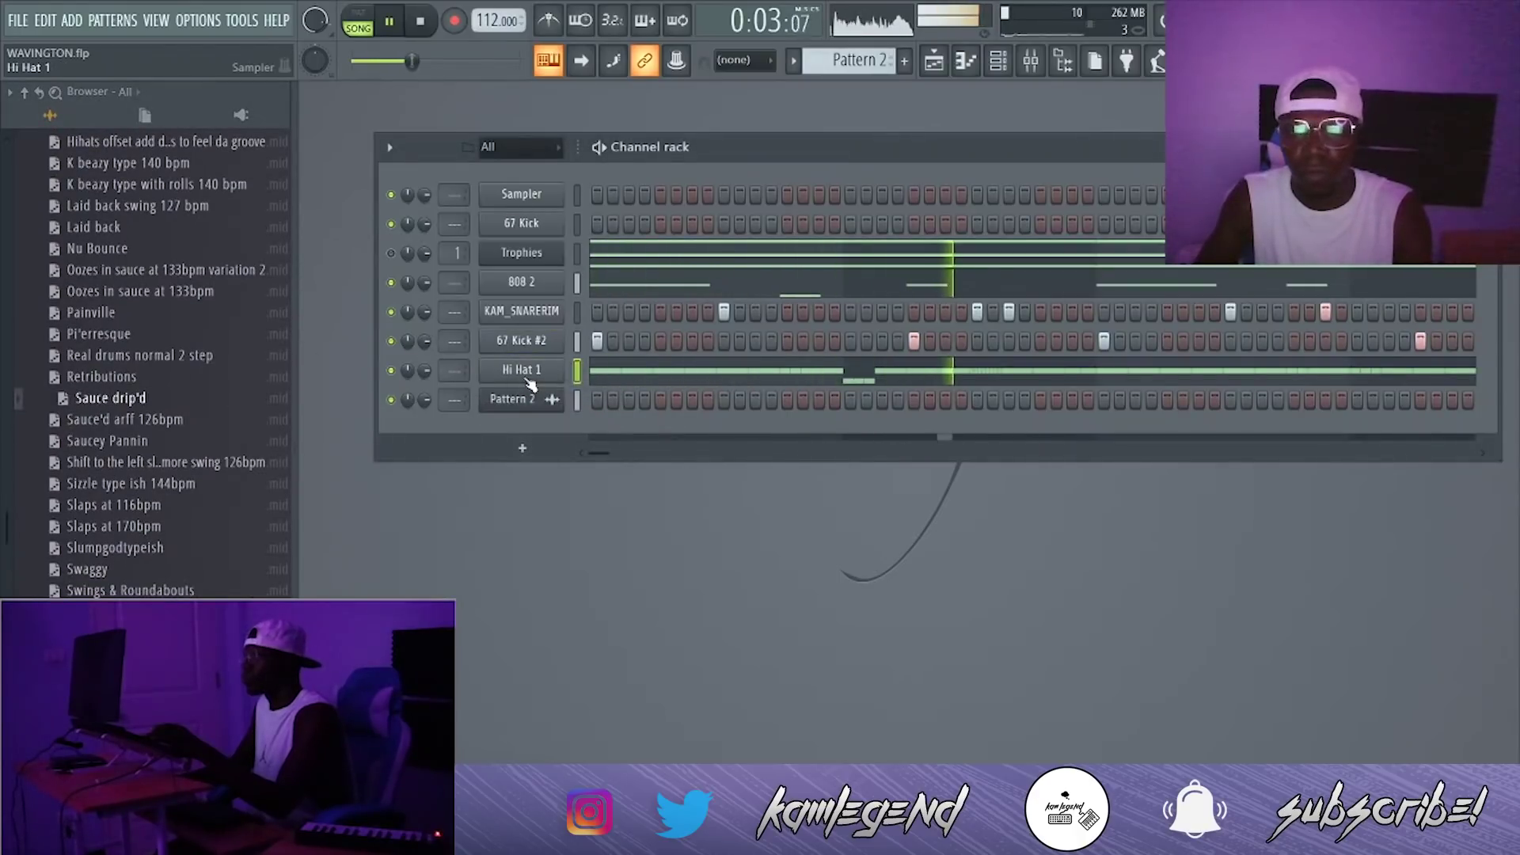
Step: Open the Hi Hat 1 channel's notes in the piano roll
{"action": "right_click", "coordinate": [562, 361]}
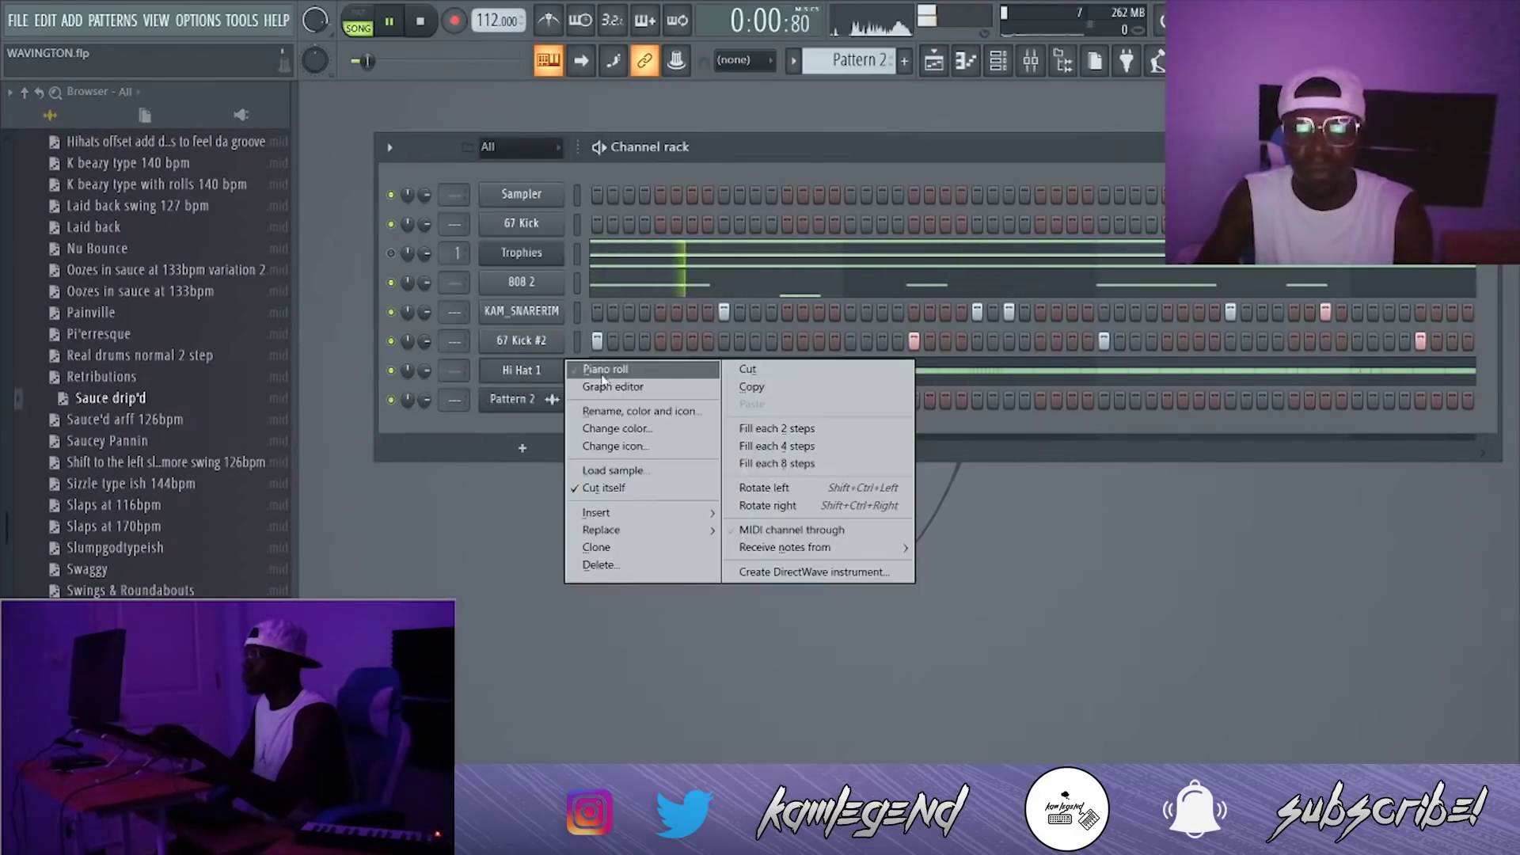
{"action": "left_click", "coordinate": [590, 366]}
{"action": "left_click", "coordinate": [554, 94]}
{"action": "right_click", "coordinate": [681, 294]}
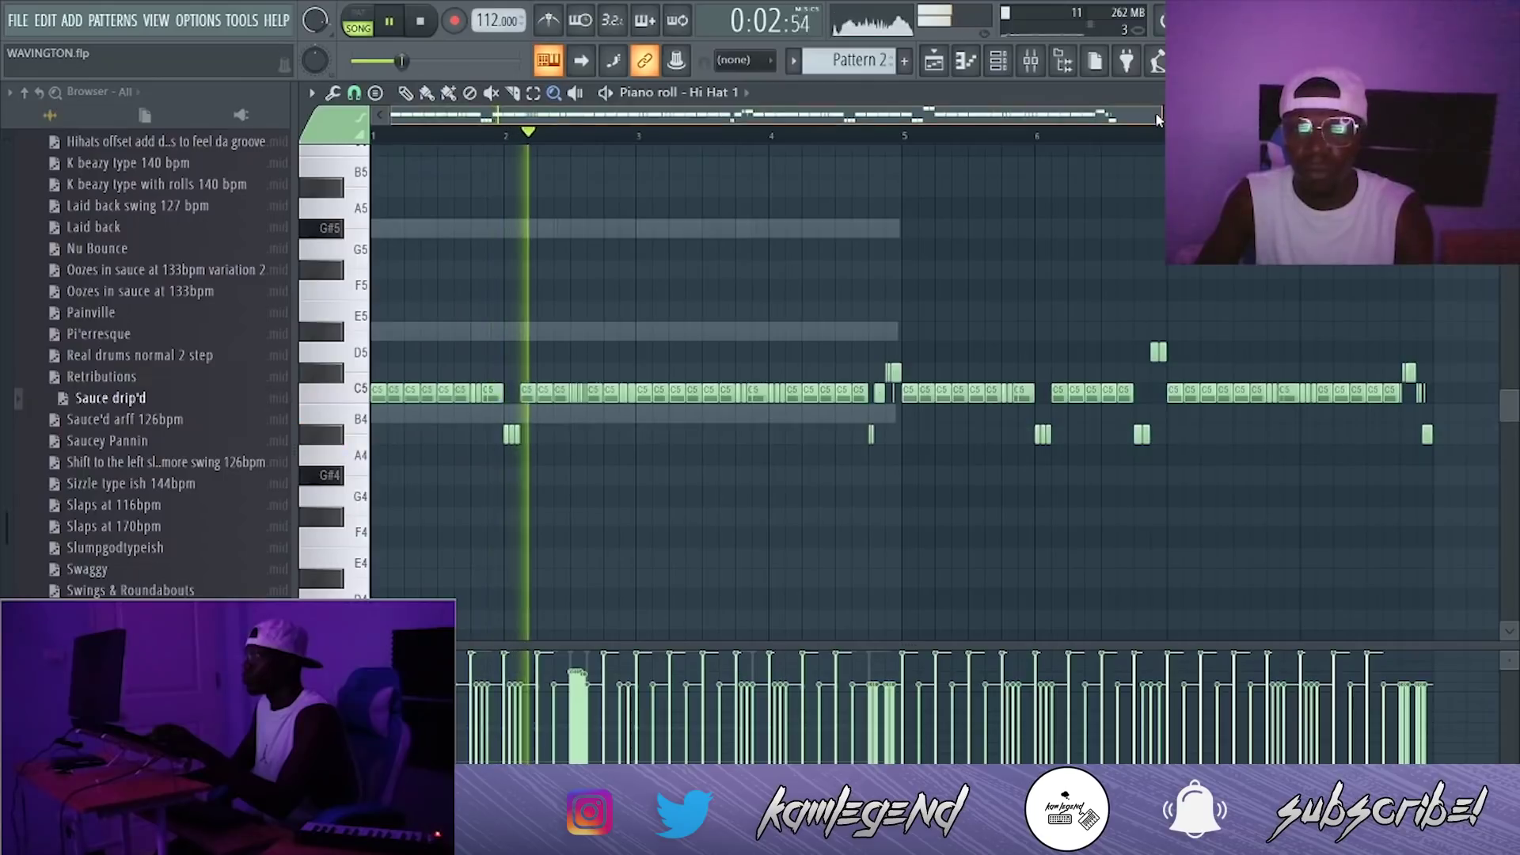
Step: Lower the velocities of the fast hi-hat roll in the middle of bar 2 and switch the lane below the notes to another note property
{"action": "left_click_drag", "start_coordinate": [1157, 120], "coordinate": [883, 117]}
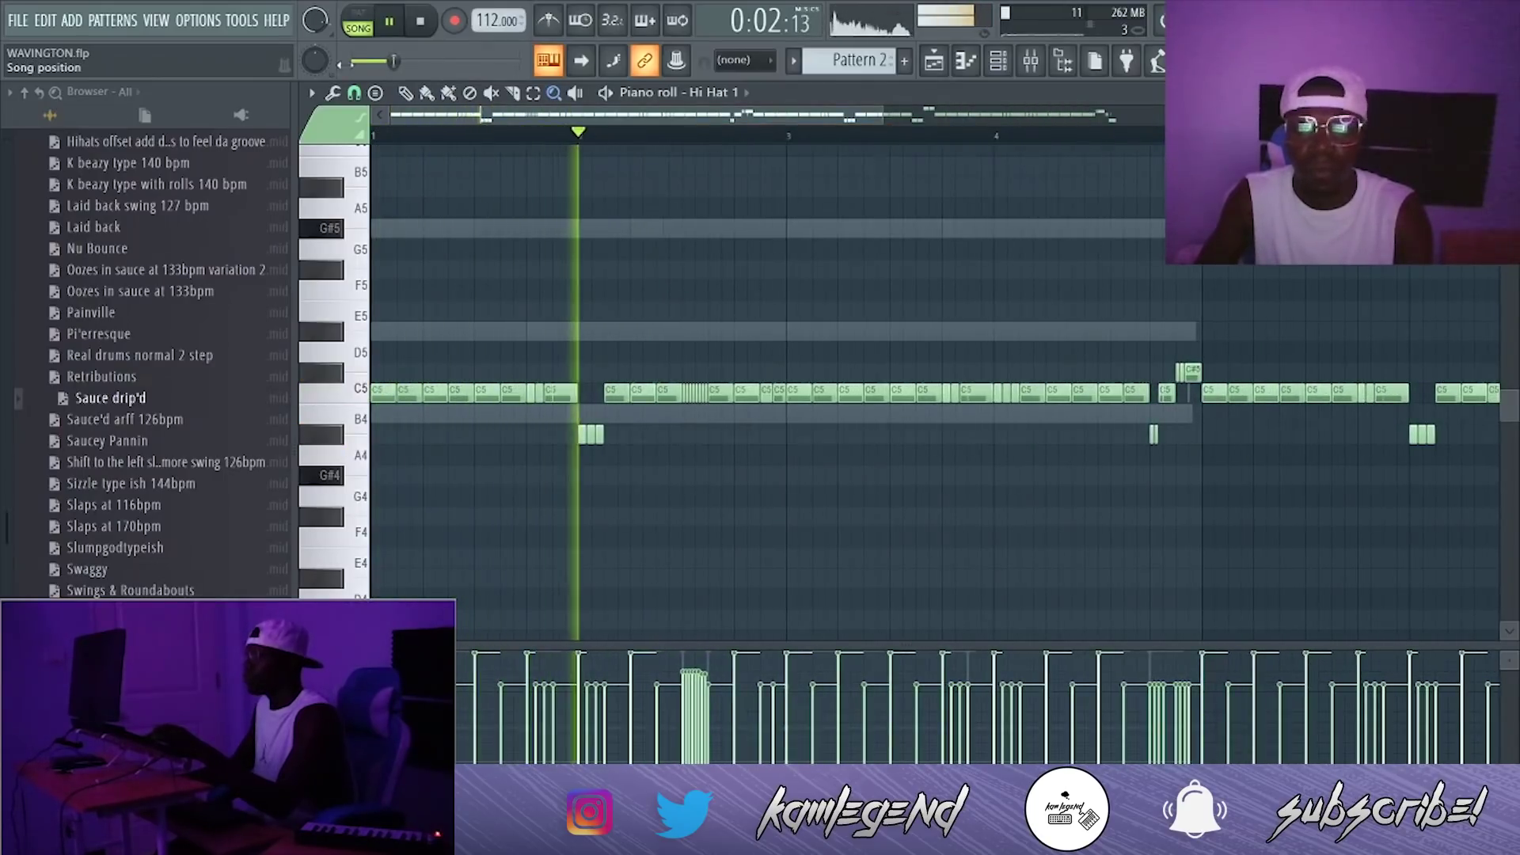
{"action": "key", "text": "p"}
{"action": "key", "text": "space"}
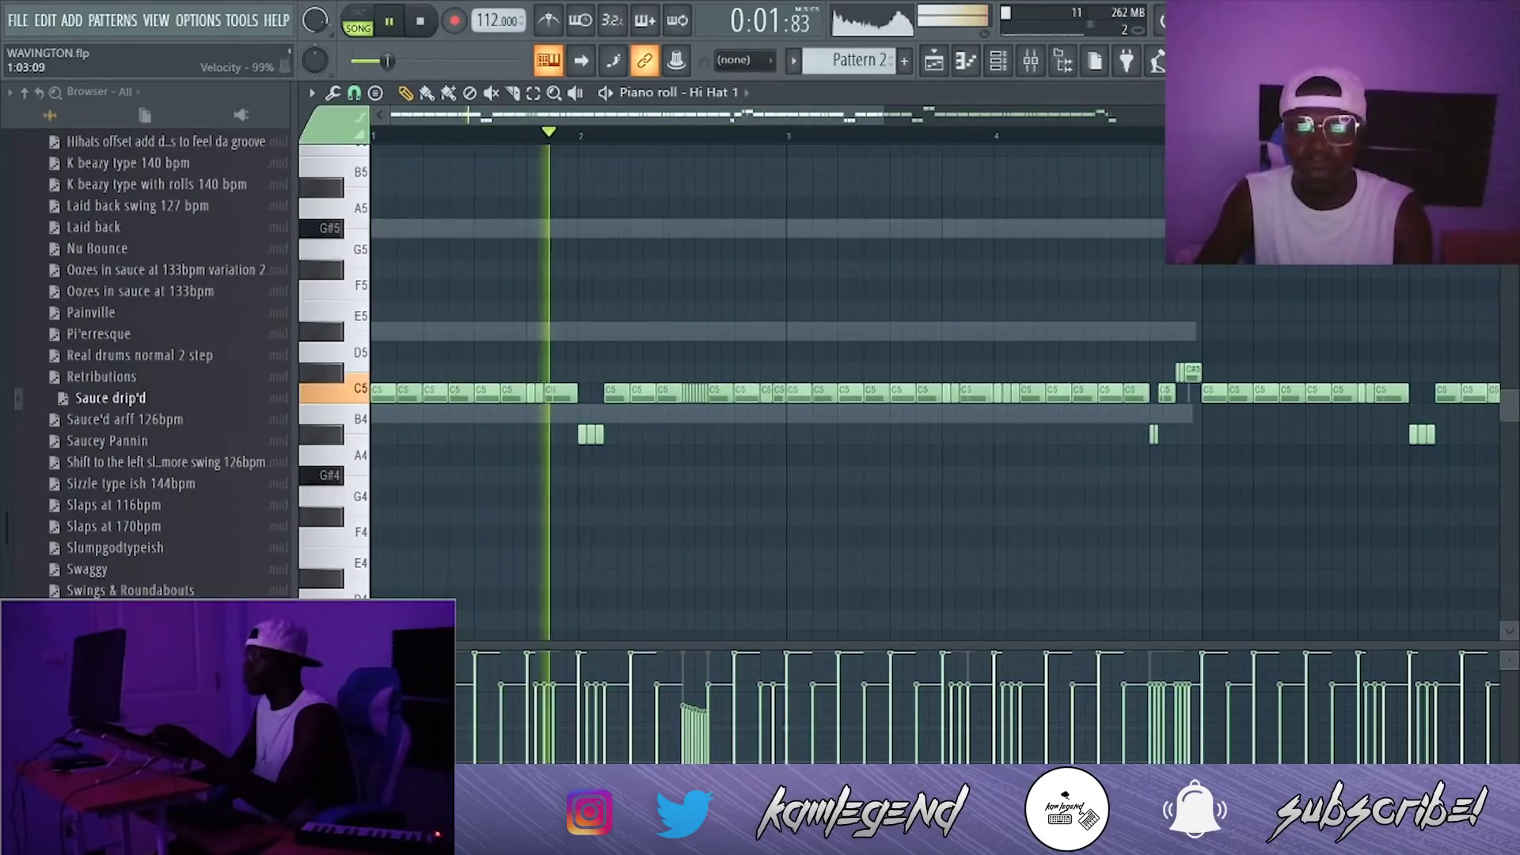
{"action": "left_click", "coordinate": [333, 662]}
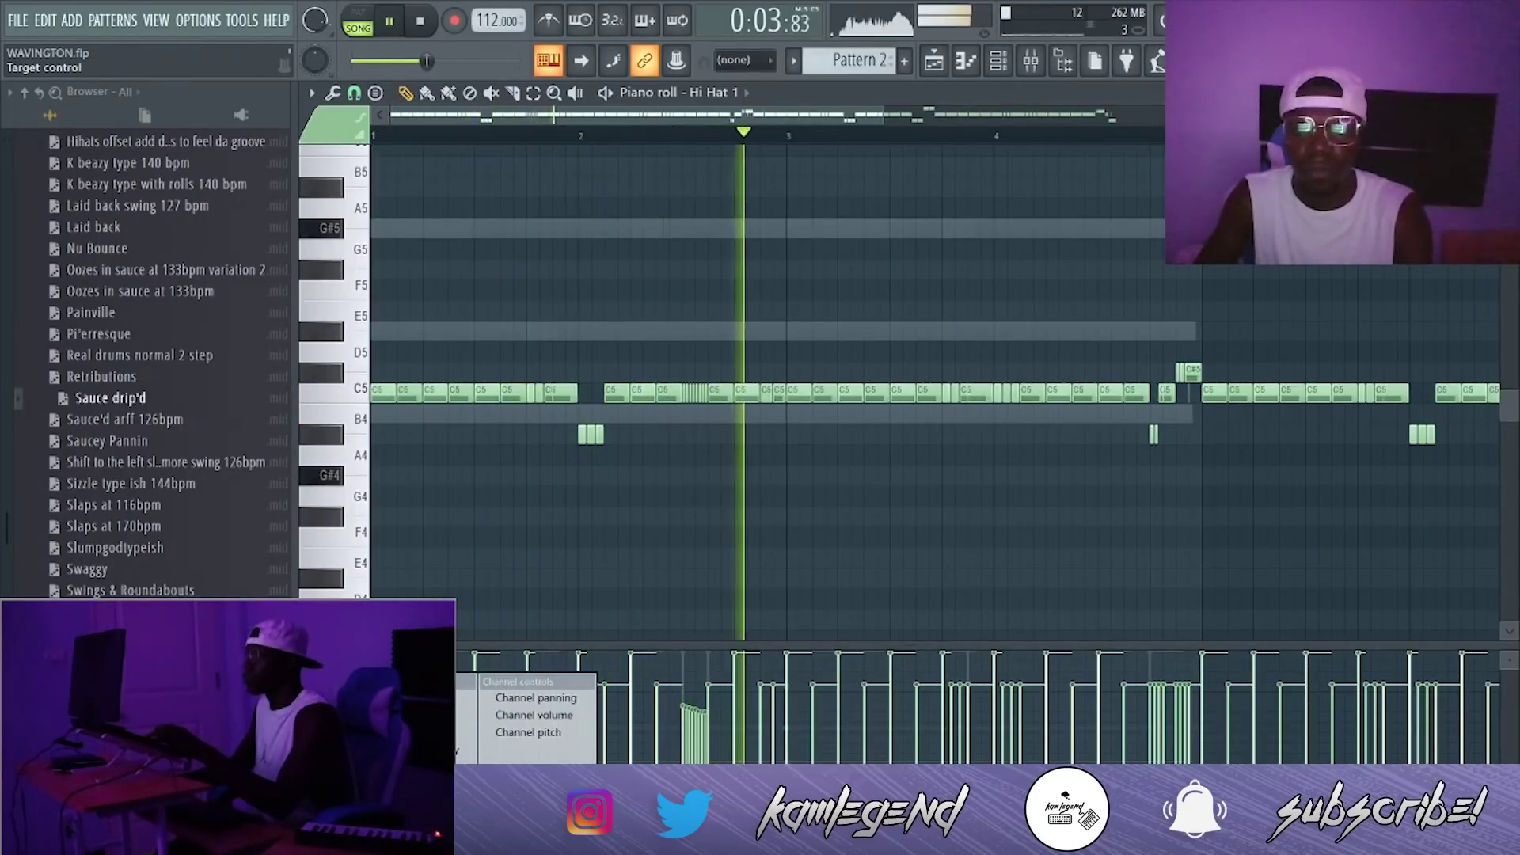
{"action": "left_click", "coordinate": [360, 698]}
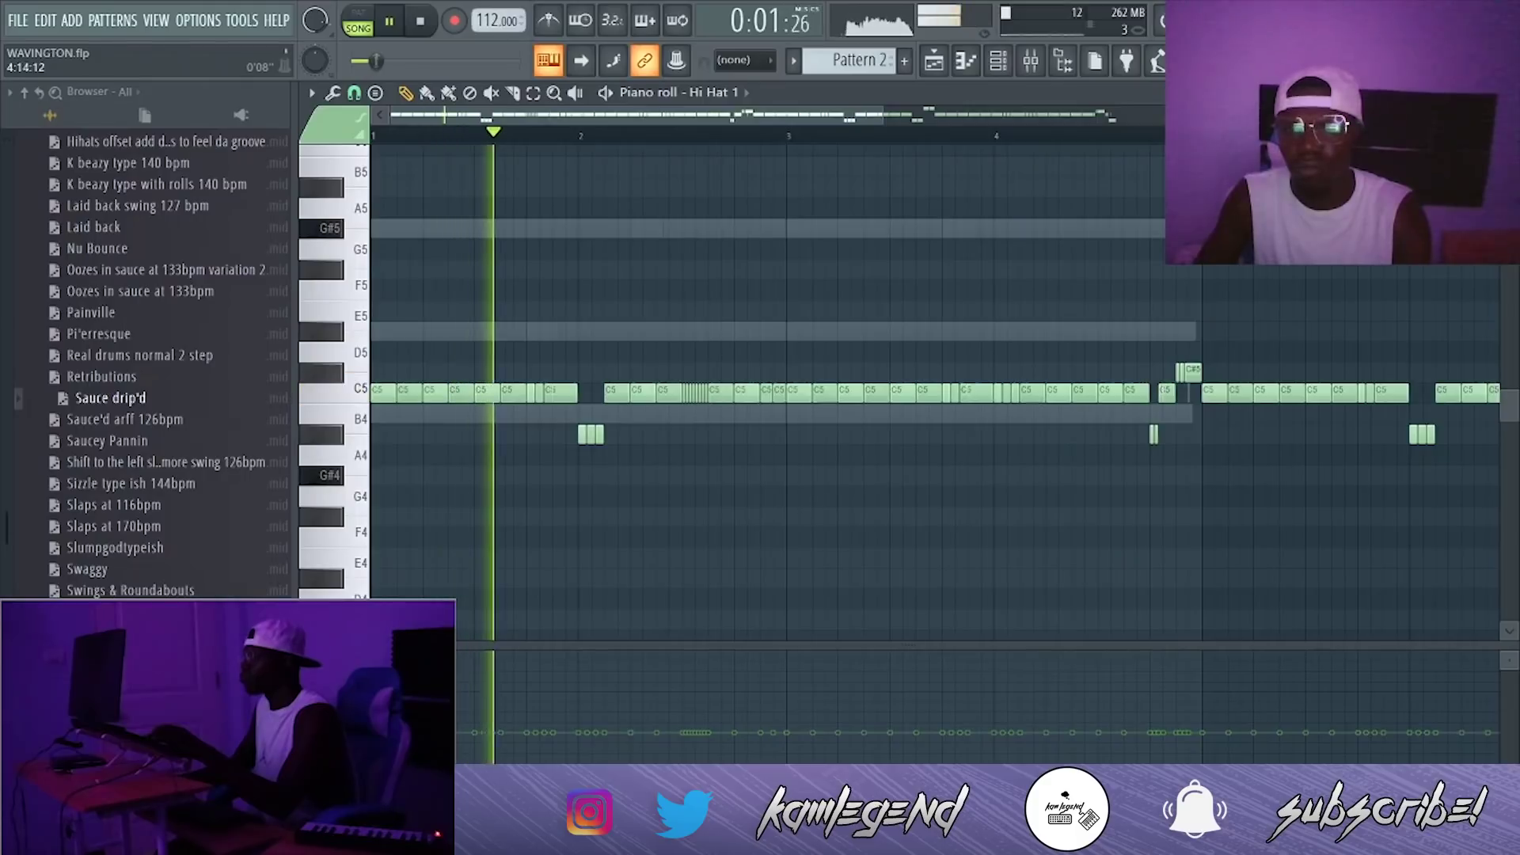
Step: Remove the fast C5 roll in the middle of bar 2 and put a single short C5 hit in its place, leaving a small gap
{"action": "left_click_drag", "start_coordinate": [883, 116], "coordinate": [963, 124]}
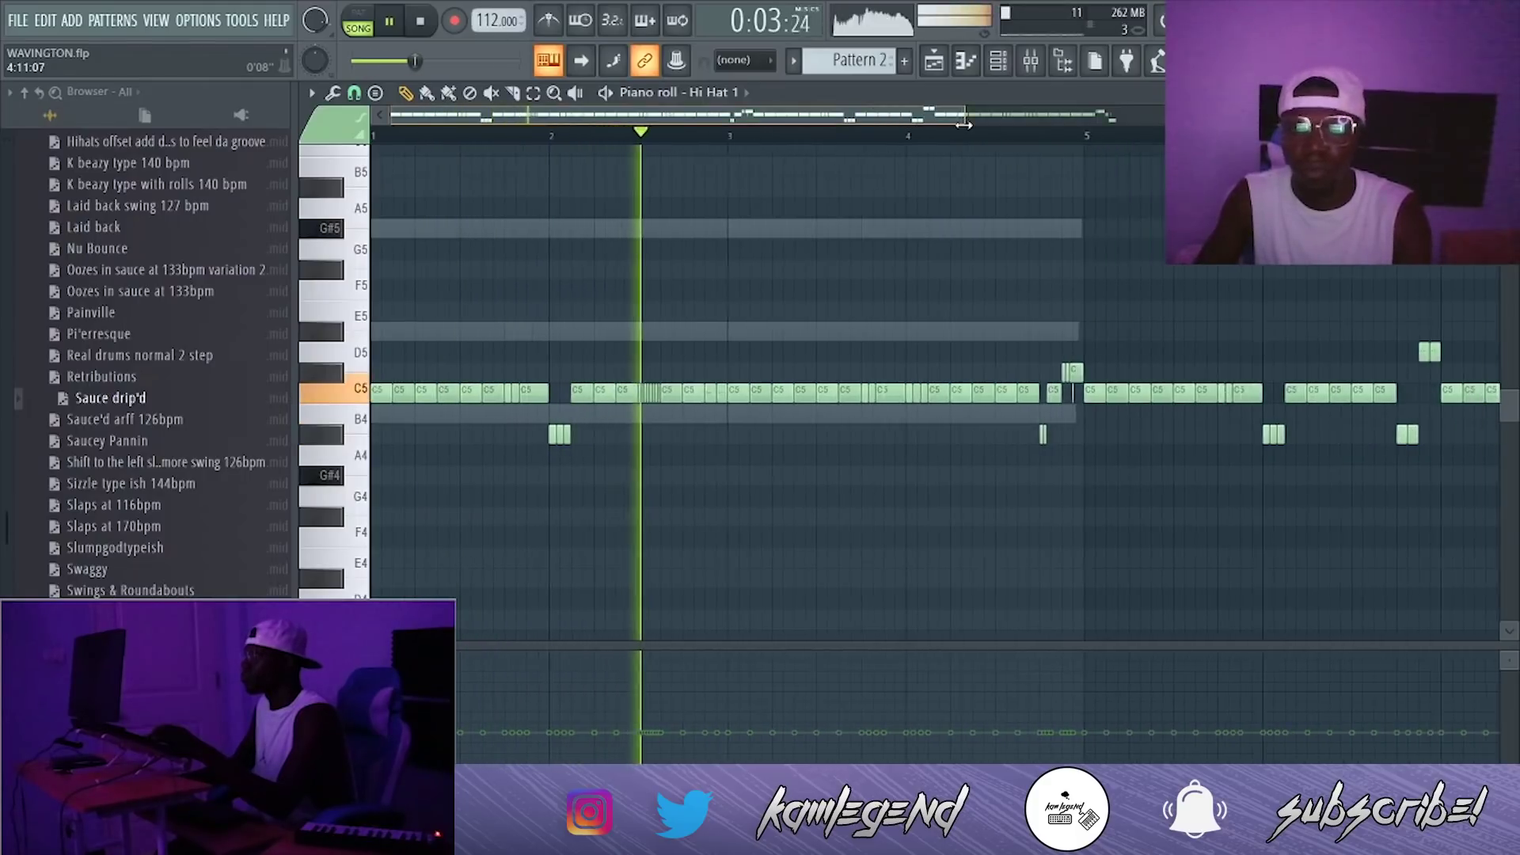
{"action": "key", "text": "space"}
{"action": "key", "text": "space"}
{"action": "right_click", "coordinate": [643, 401]}
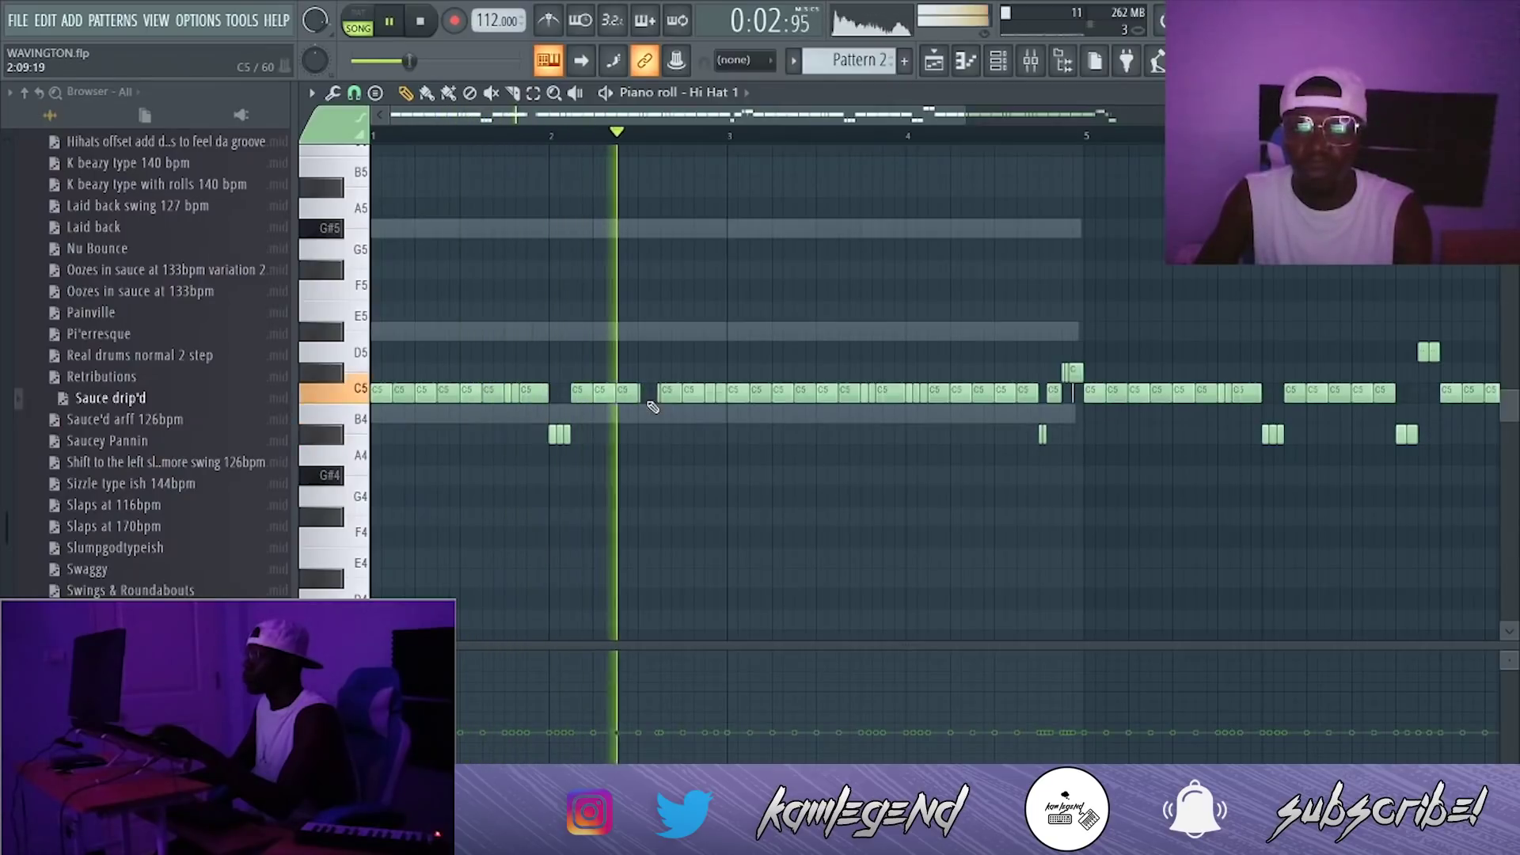
{"action": "key", "text": "space"}
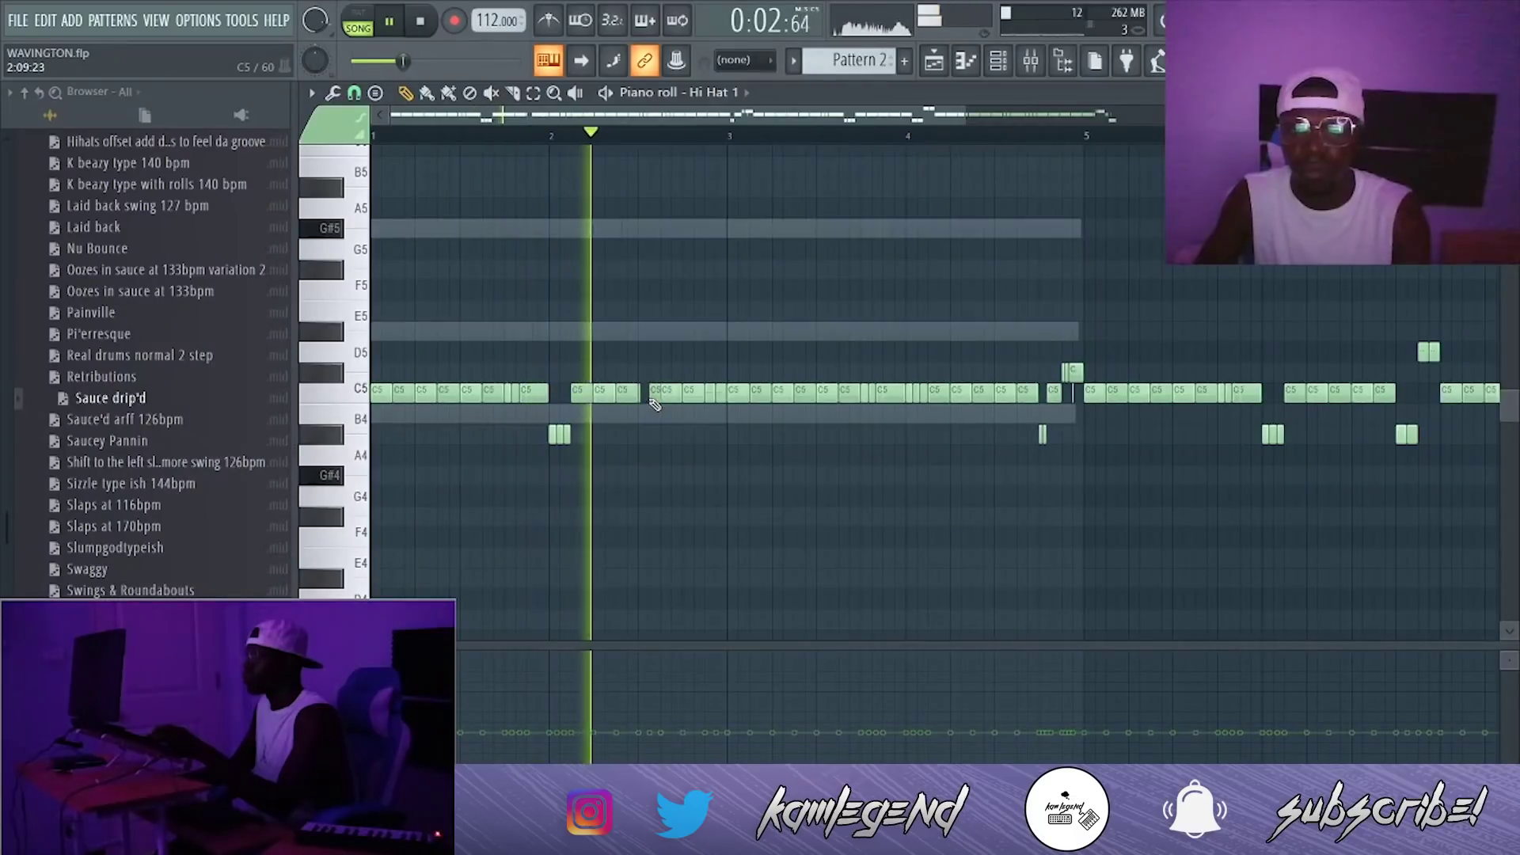
{"action": "left_click", "coordinate": [655, 399]}
{"action": "key", "text": "space"}
Step: Select all hi-hat notes from bar 5 onward and delete them
{"action": "left_click", "coordinate": [554, 93]}
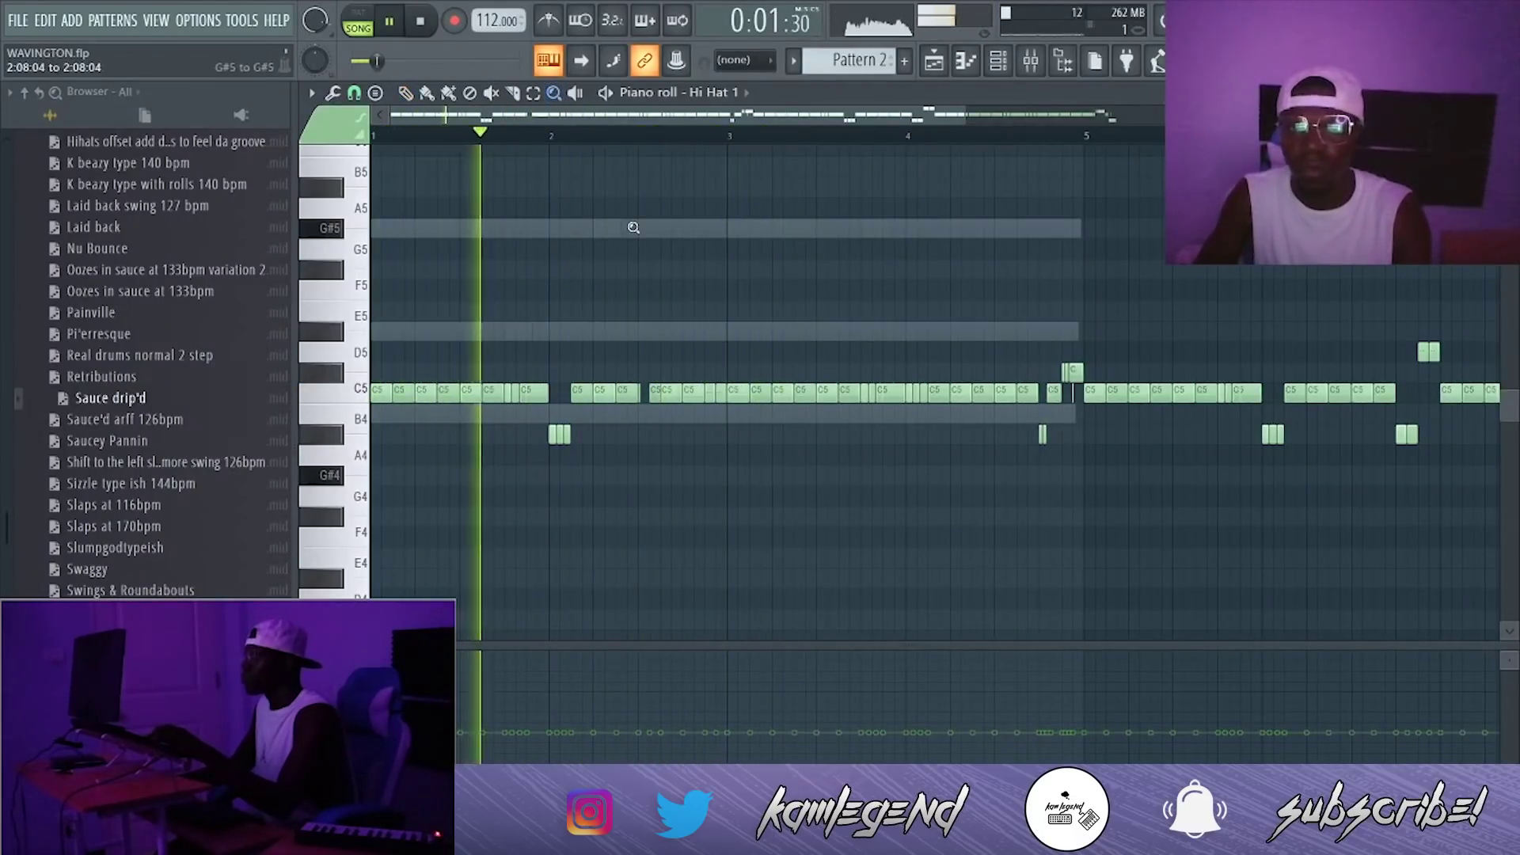
{"action": "right_click", "coordinate": [634, 228]}
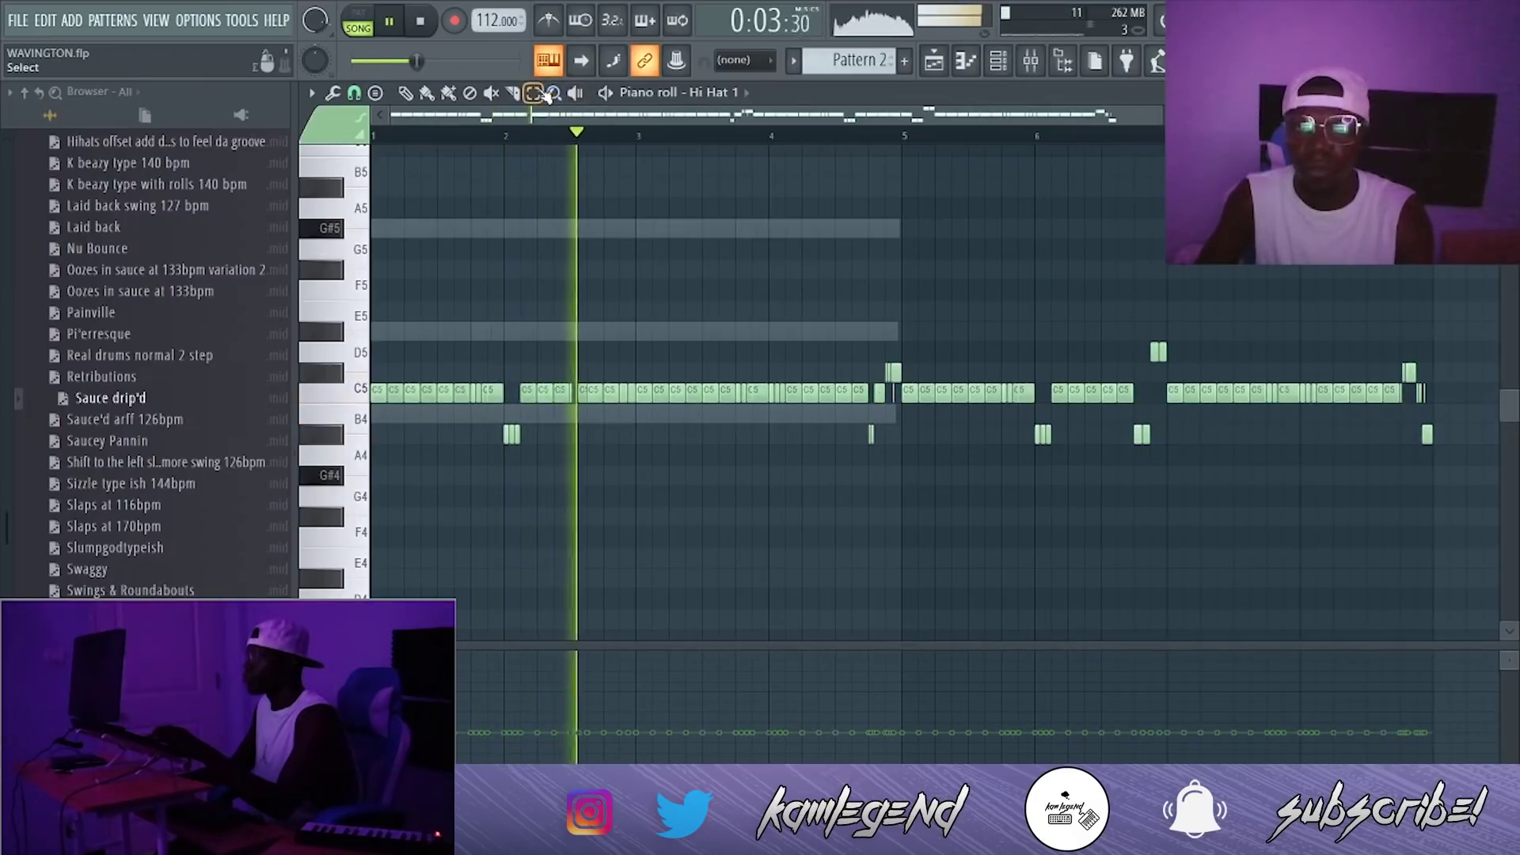
{"action": "left_click_drag", "start_coordinate": [1459, 450], "coordinate": [909, 355]}
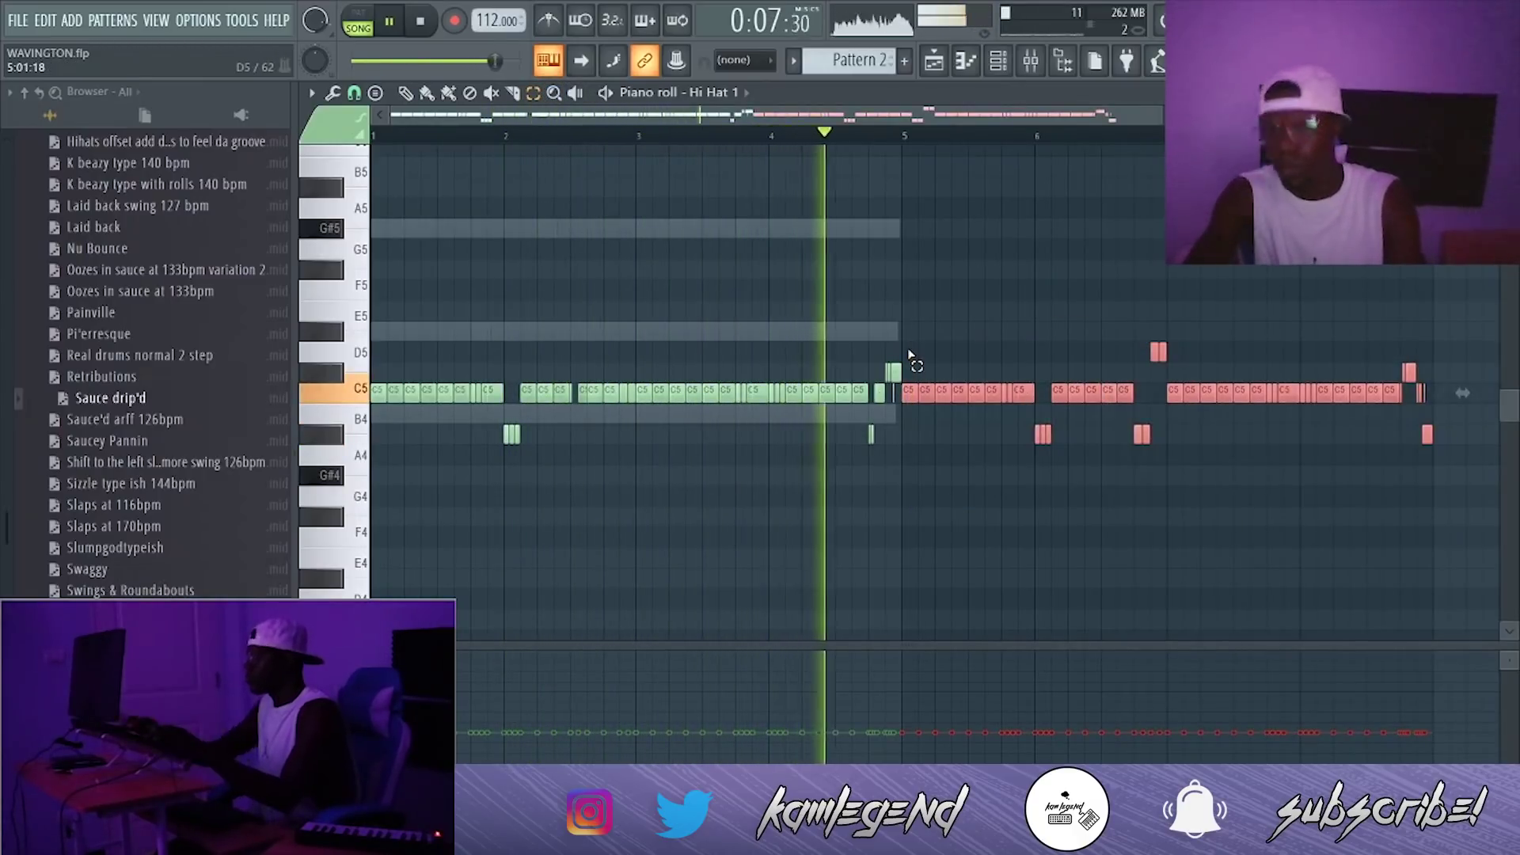
{"action": "key", "text": "Delete"}
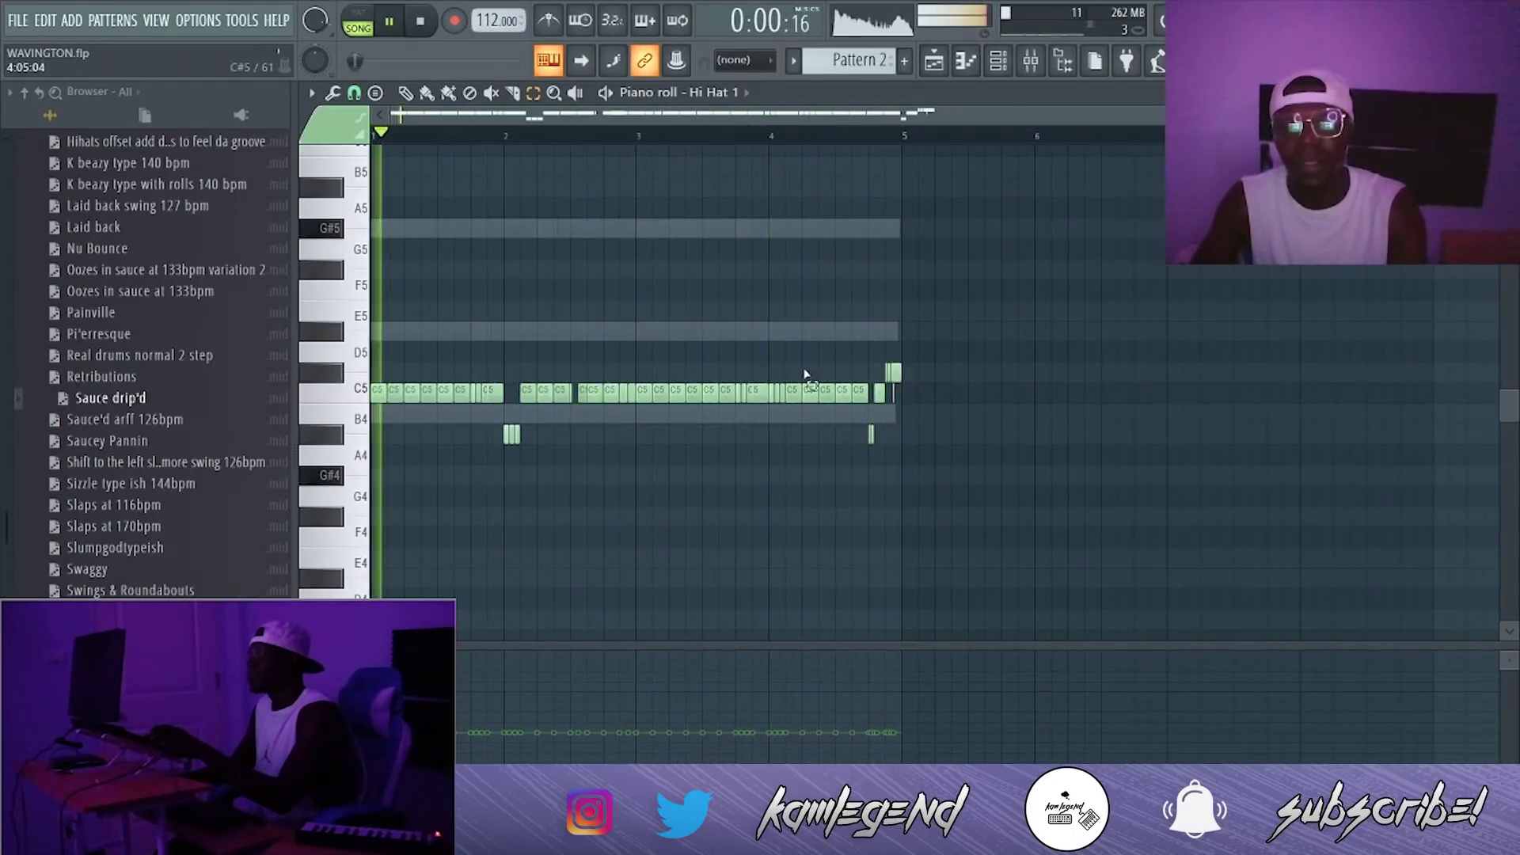
Step: Transpose the C#5 hi-hat notes at the end of bar 4 down one octave and save the project
{"action": "left_click_drag", "start_coordinate": [876, 368], "coordinate": [912, 380]}
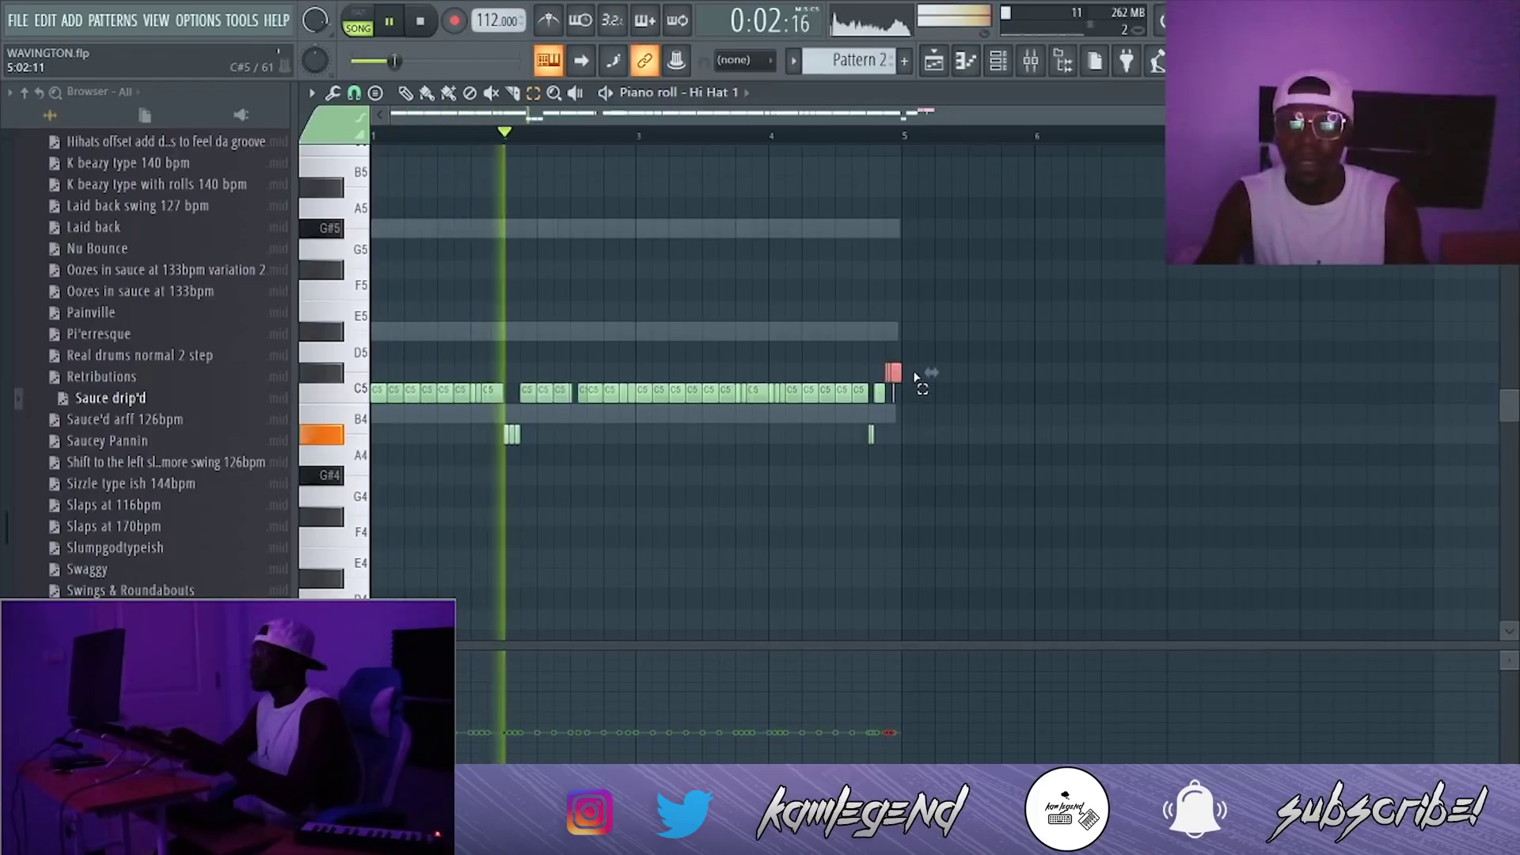
{"action": "key", "text": "shift+Down"}
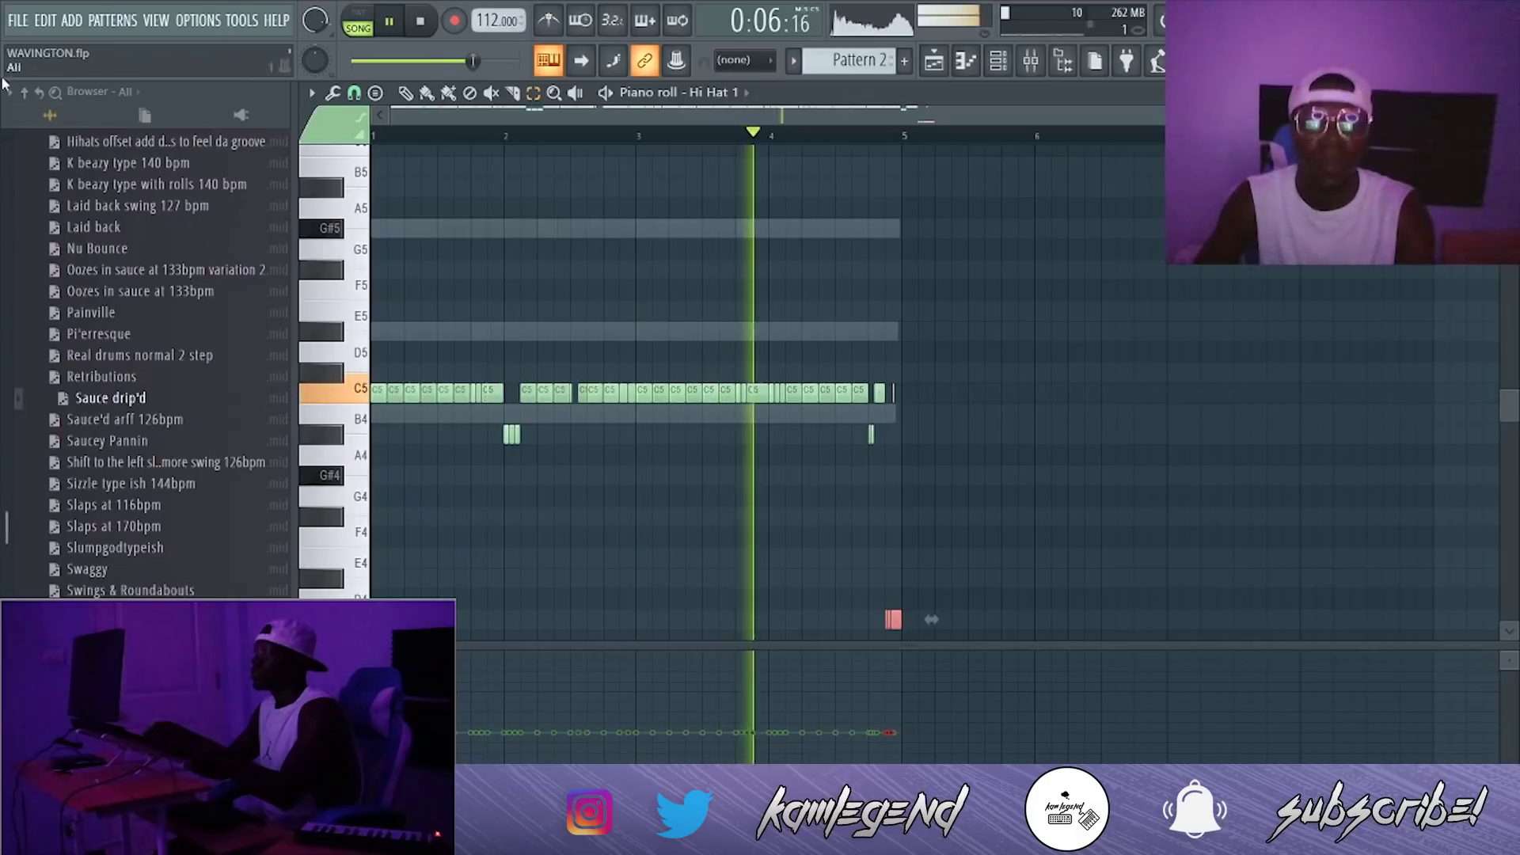
{"action": "left_click", "coordinate": [18, 19]}
{"action": "left_click", "coordinate": [54, 107]}
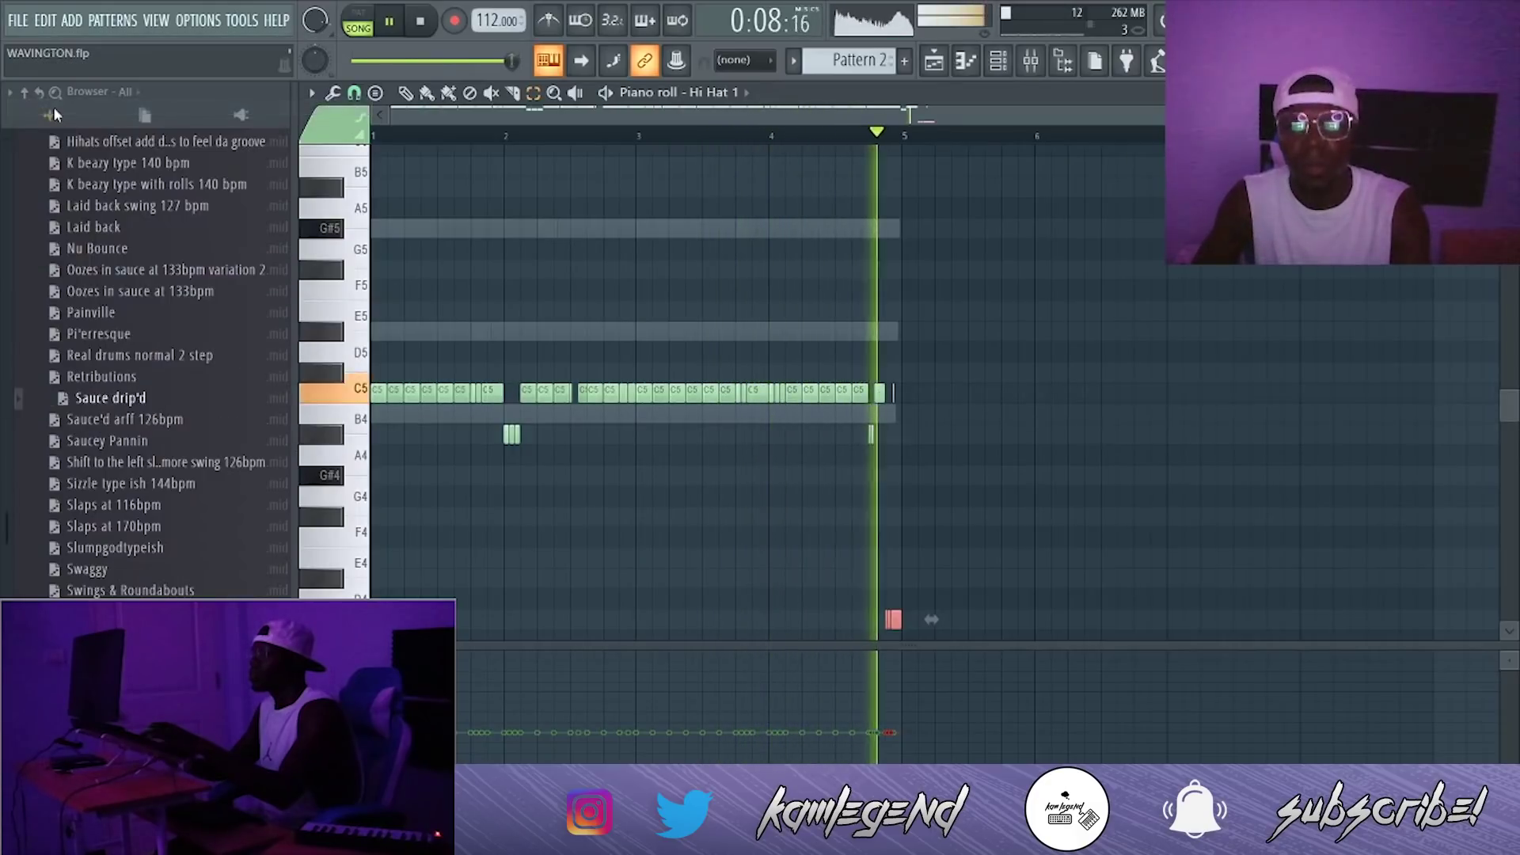
Step: Select the short C5 hi-hat note at the end of bar 4 and shift it down in pitch
{"action": "left_click", "coordinate": [896, 400]}
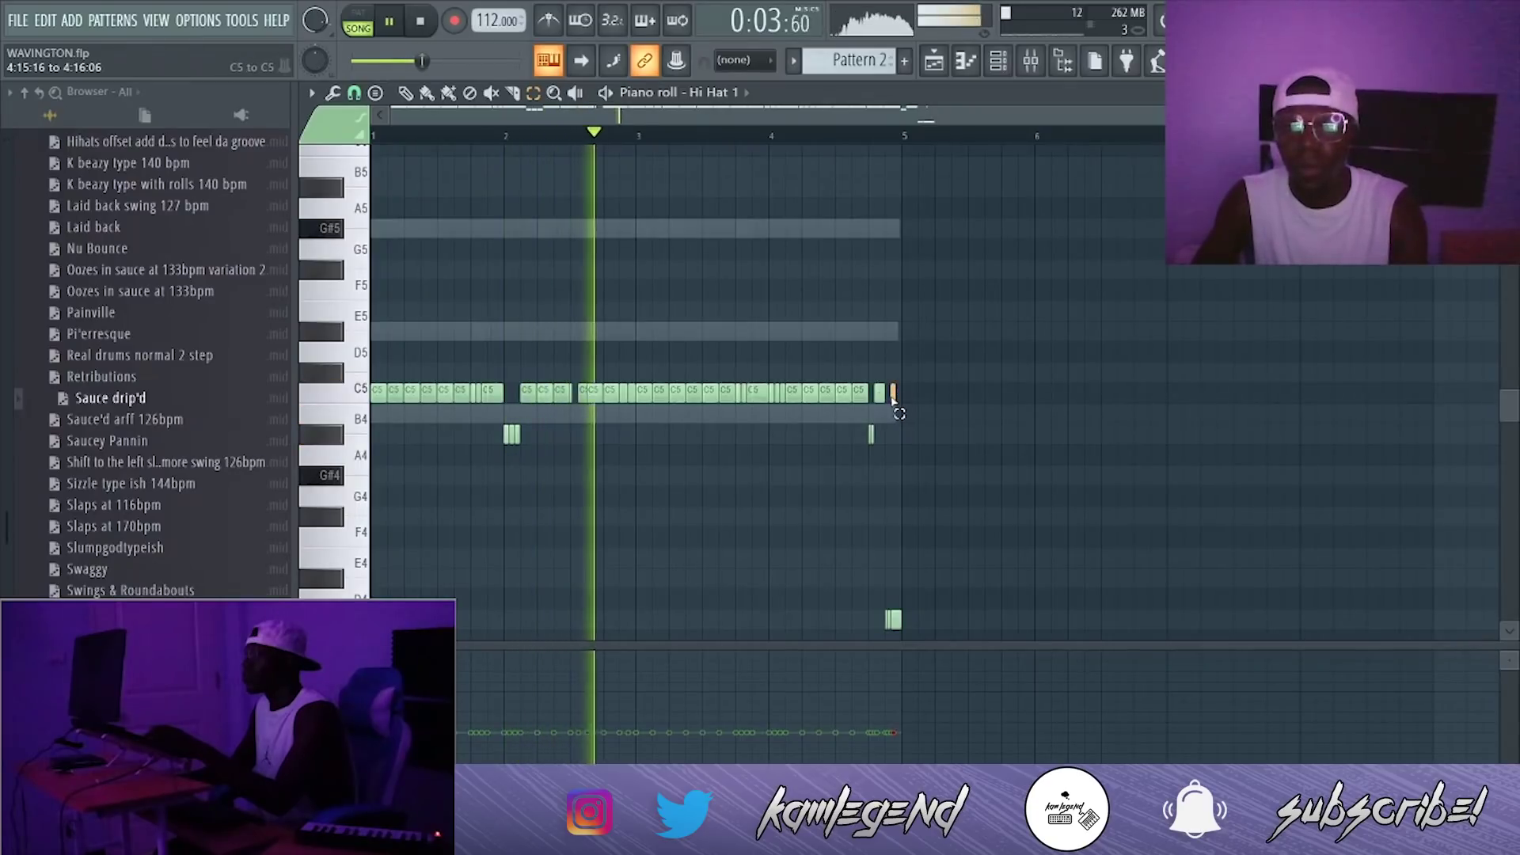
{"action": "key", "text": "shift+Down"}
{"action": "key", "text": "shift+Down"}
{"action": "key", "text": "shift+Down"}
{"action": "key", "text": "shift+Down"}
{"action": "key", "text": "shift+Down"}
{"action": "key", "text": "shift+Down"}
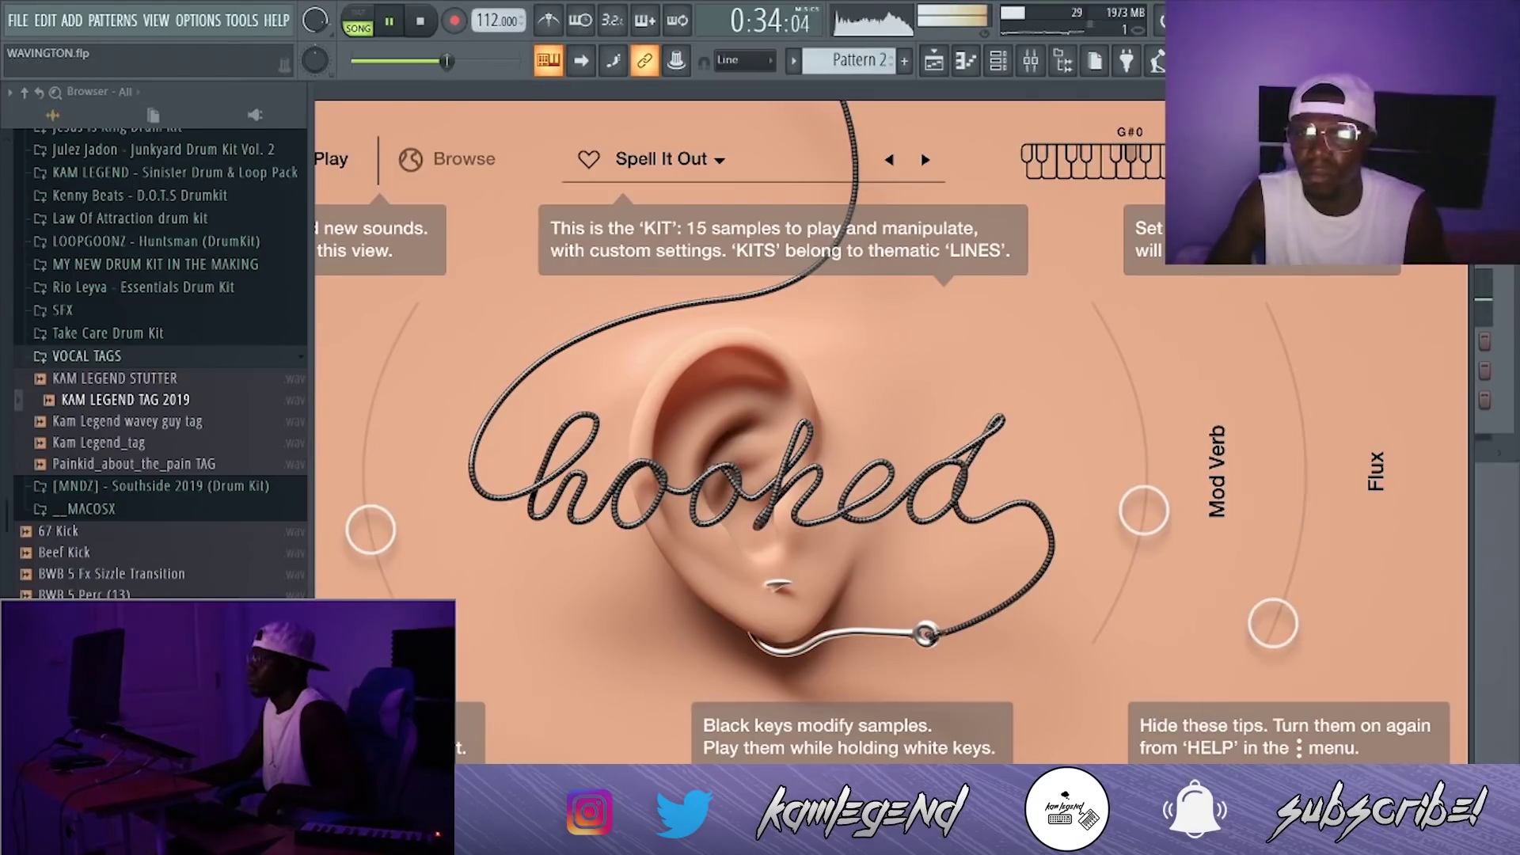
Step: Repeat the filtered Pattern 2 #2 audio clip at bar 15 on Track 3 and place another copy at bar 21
{"action": "key", "text": "Escape"}
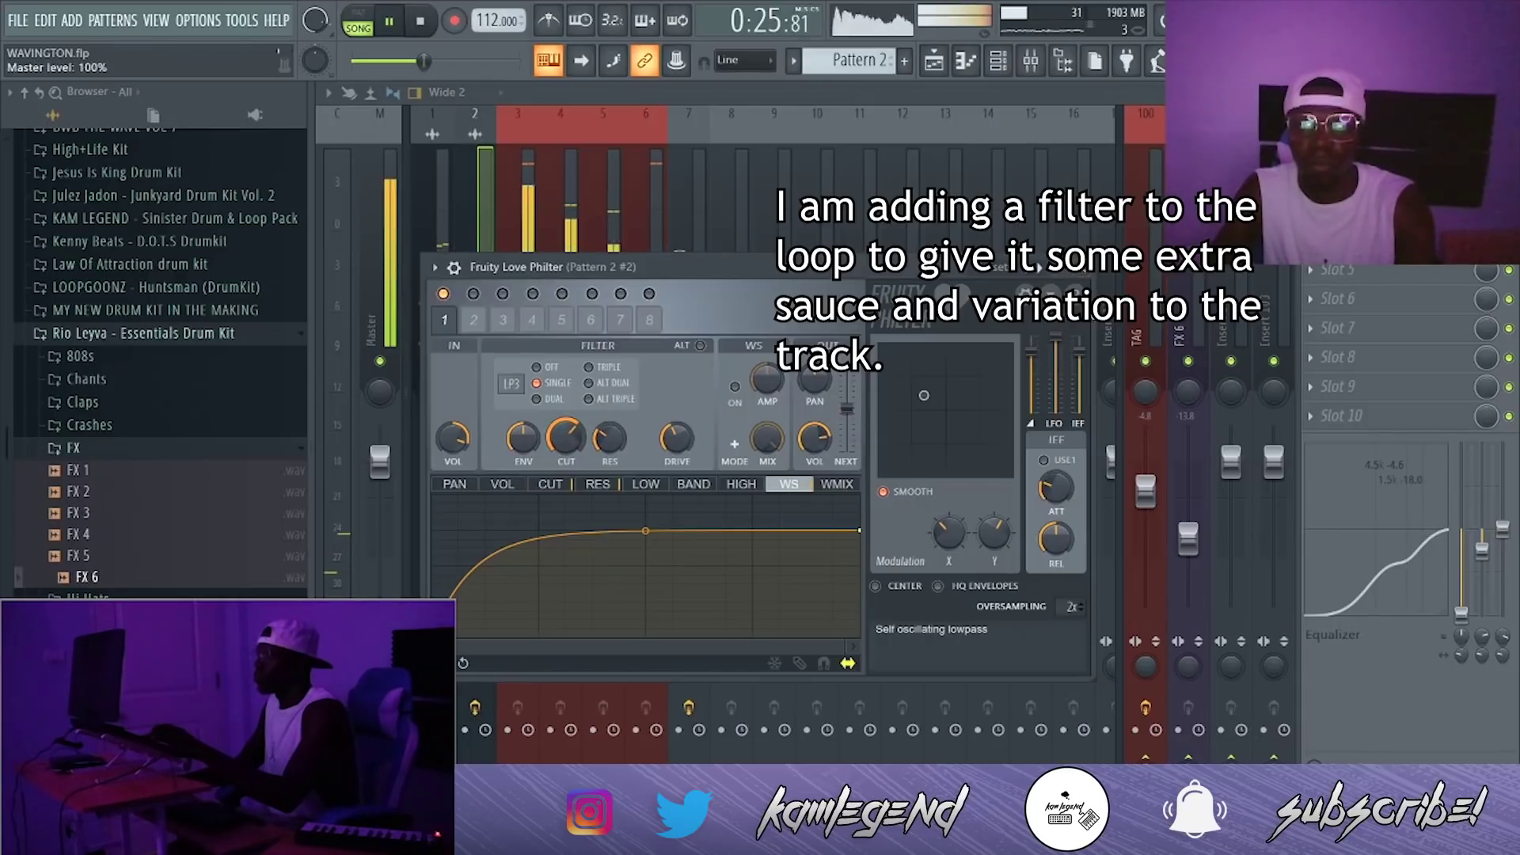
{"action": "left_click", "coordinate": [1087, 276]}
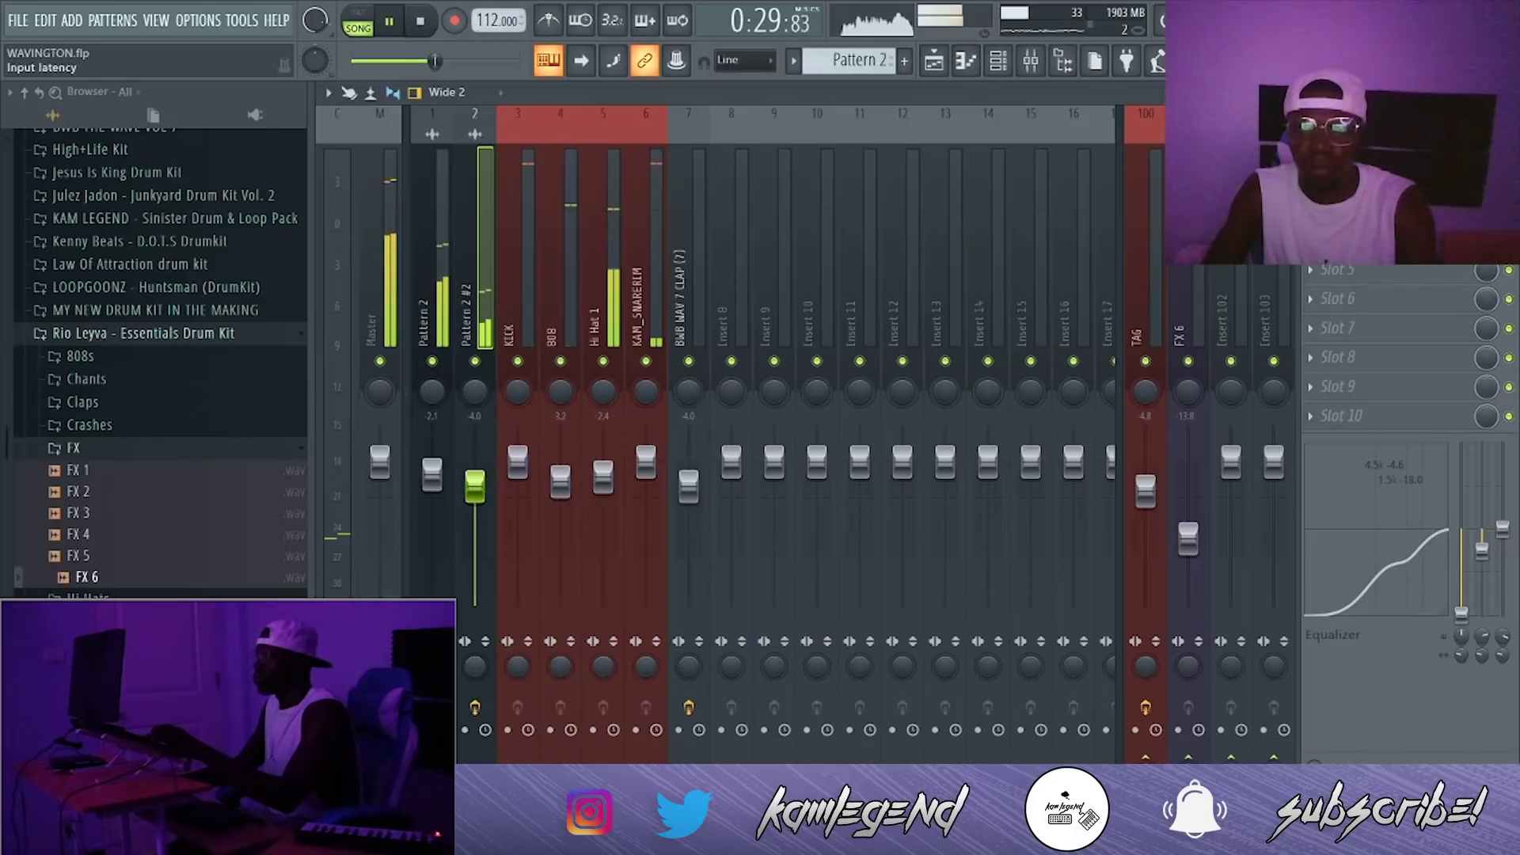
{"action": "left_click", "coordinate": [1507, 92]}
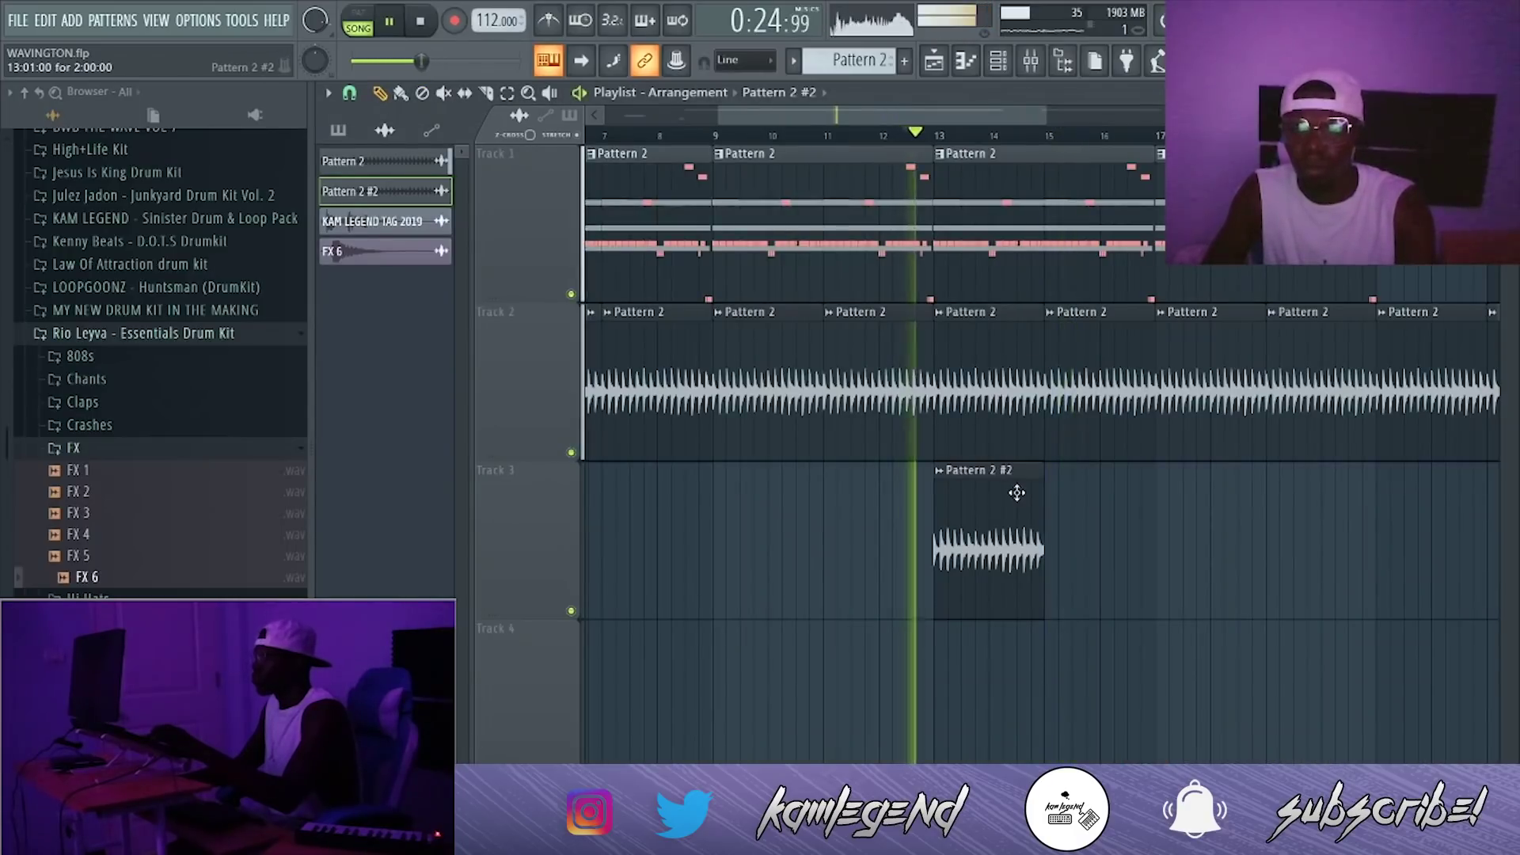
{"action": "key", "text": "ctrl+b"}
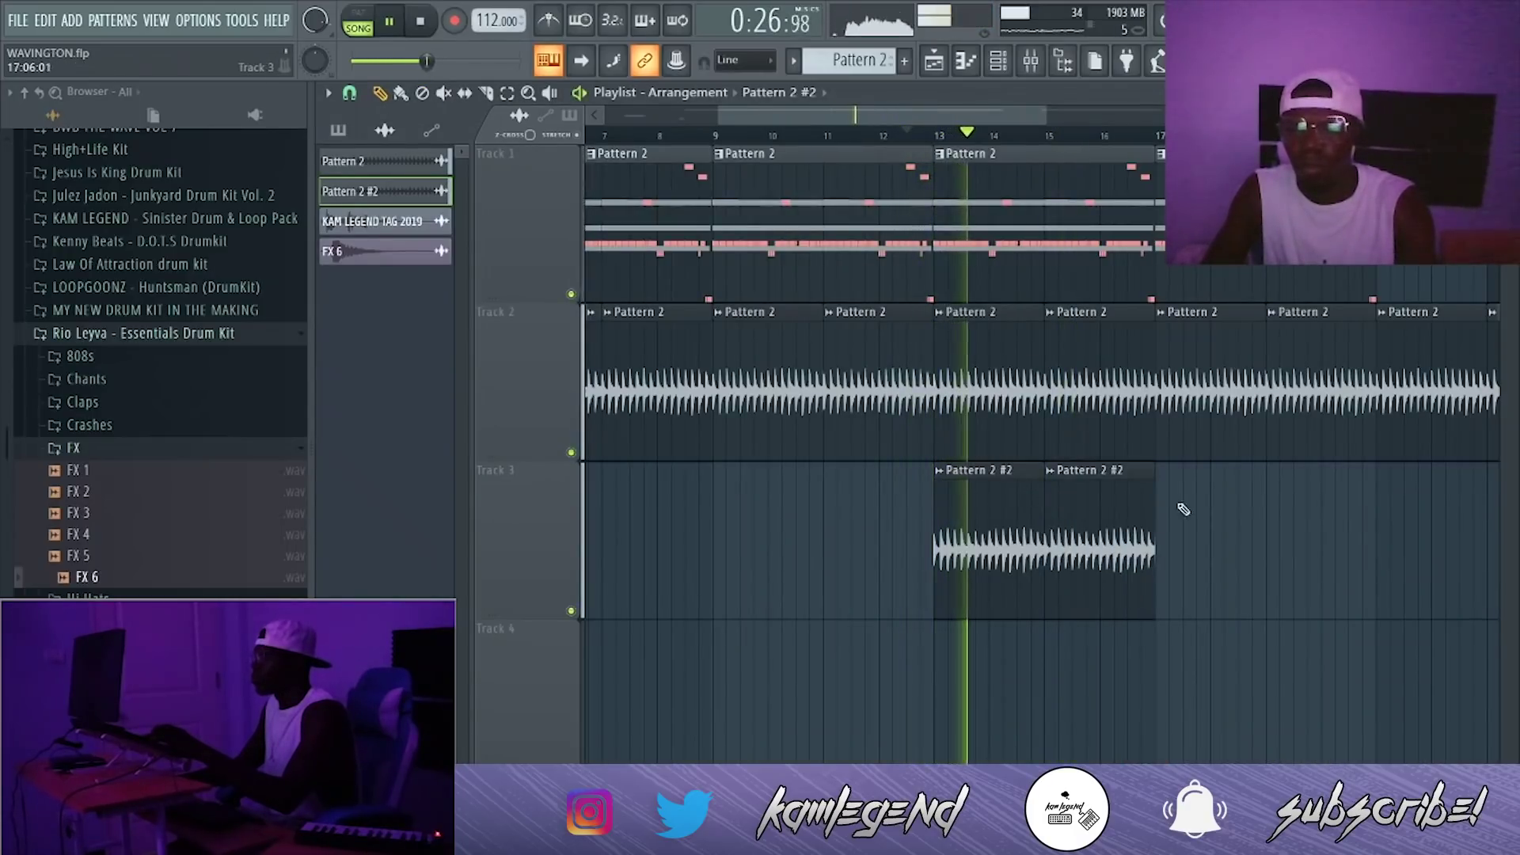
{"action": "left_click", "coordinate": [1380, 540]}
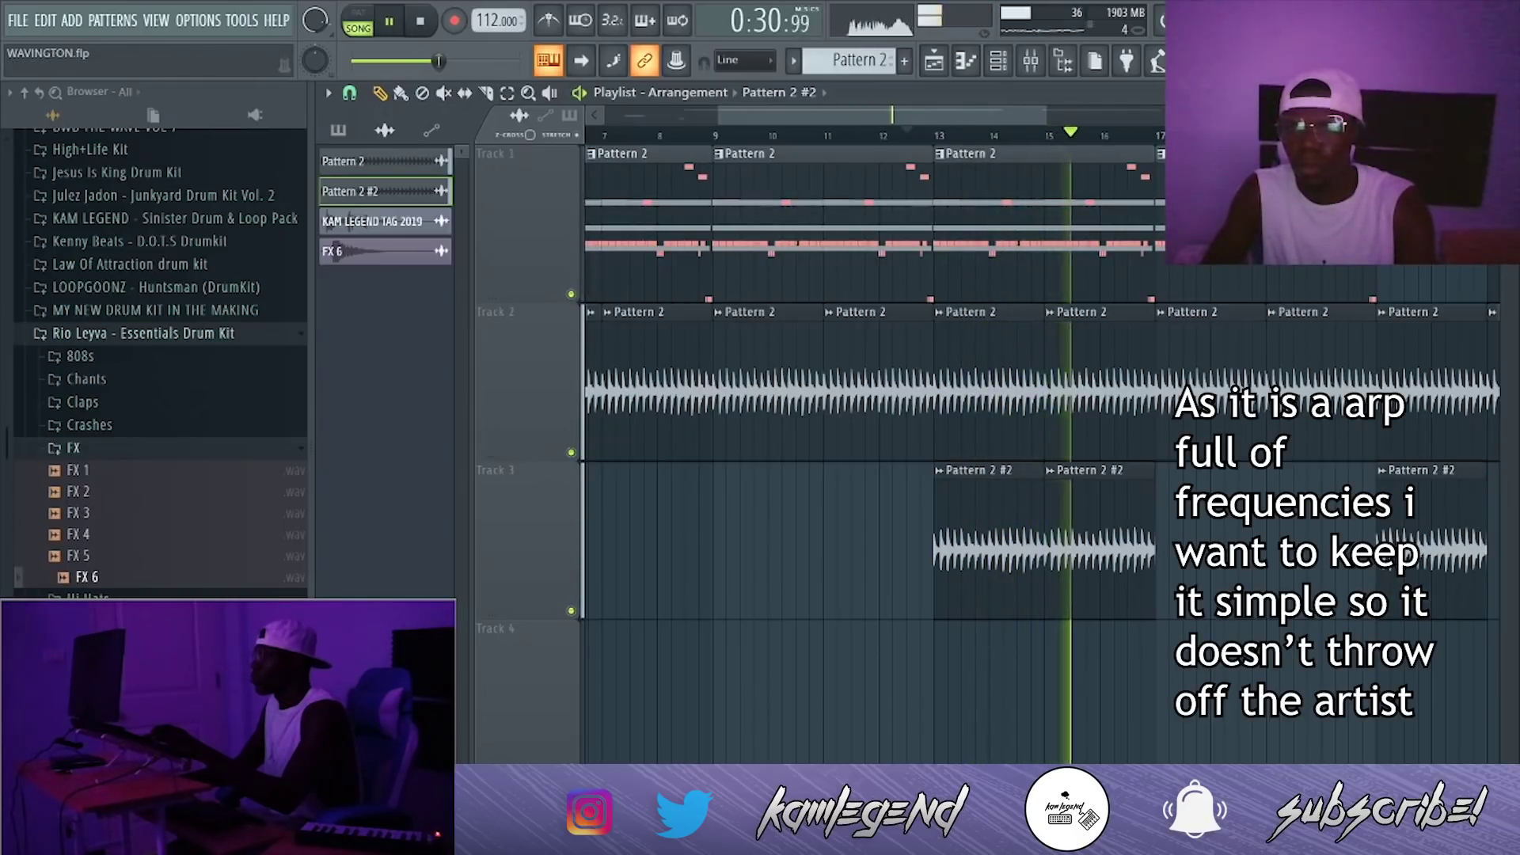
Step: Create Pattern 3 and enter two long G5 notes for the Arcade channel, at the start of bar 1 and halfway through bar 2
{"action": "key", "text": "F5"}
{"action": "key", "text": "F4"}
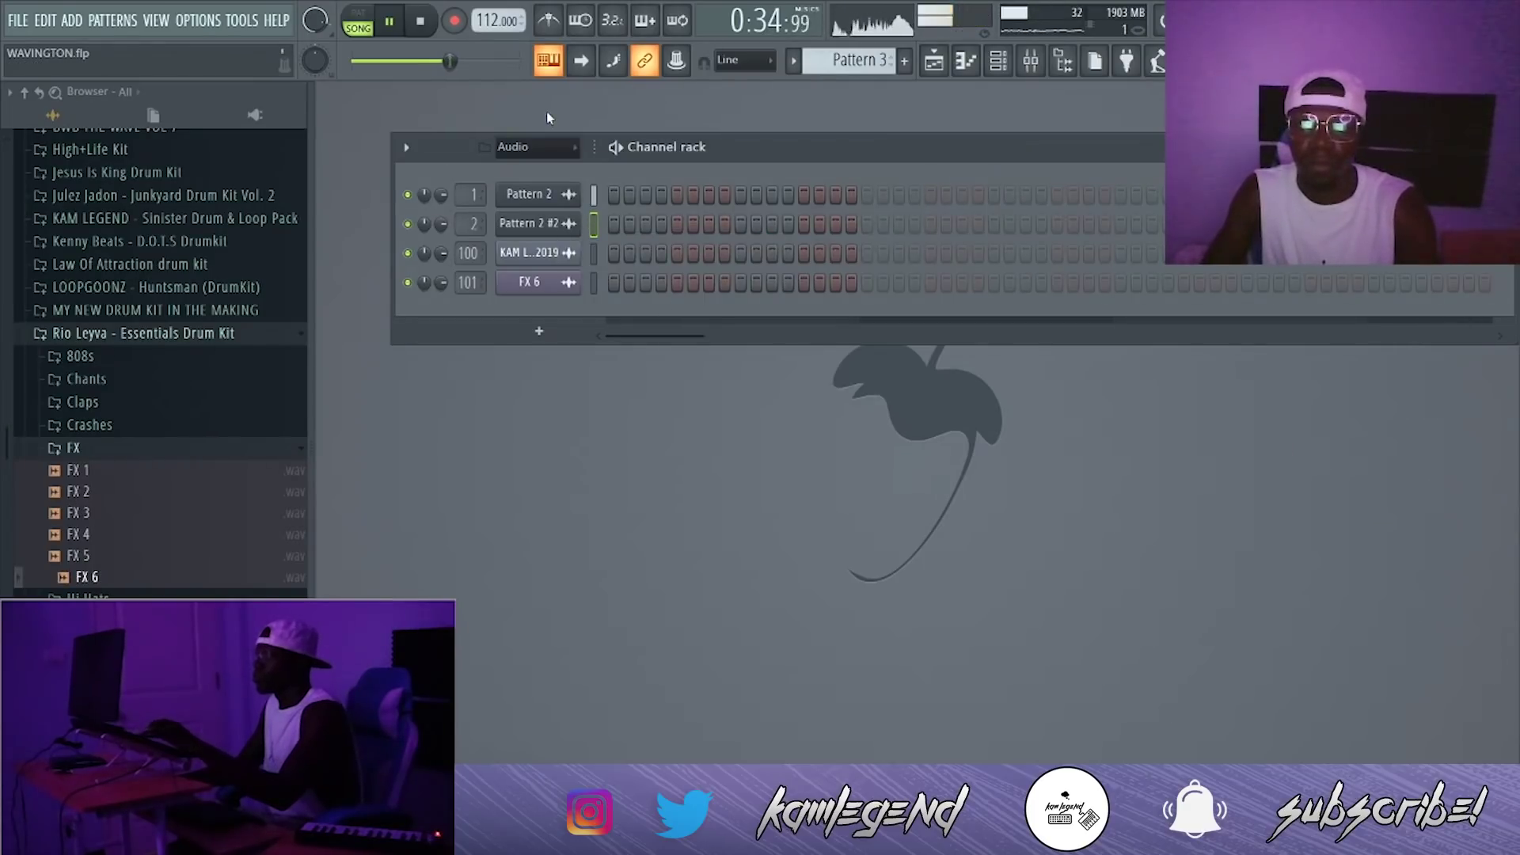
{"action": "left_click", "coordinate": [546, 168]}
{"action": "right_click", "coordinate": [596, 483]}
{"action": "left_click", "coordinate": [603, 489]}
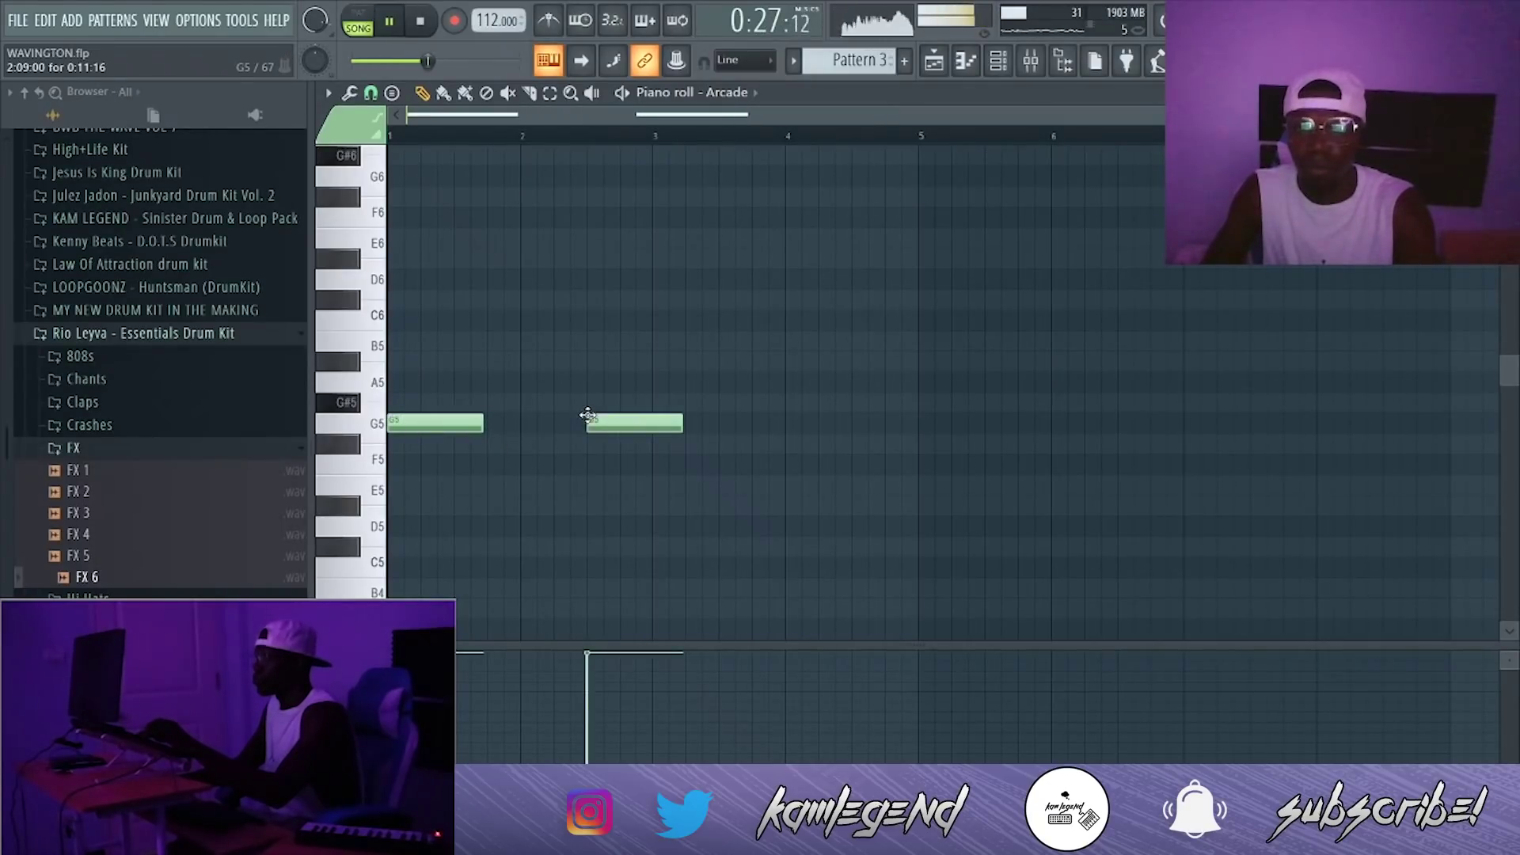
{"action": "left_click", "coordinate": [1507, 92]}
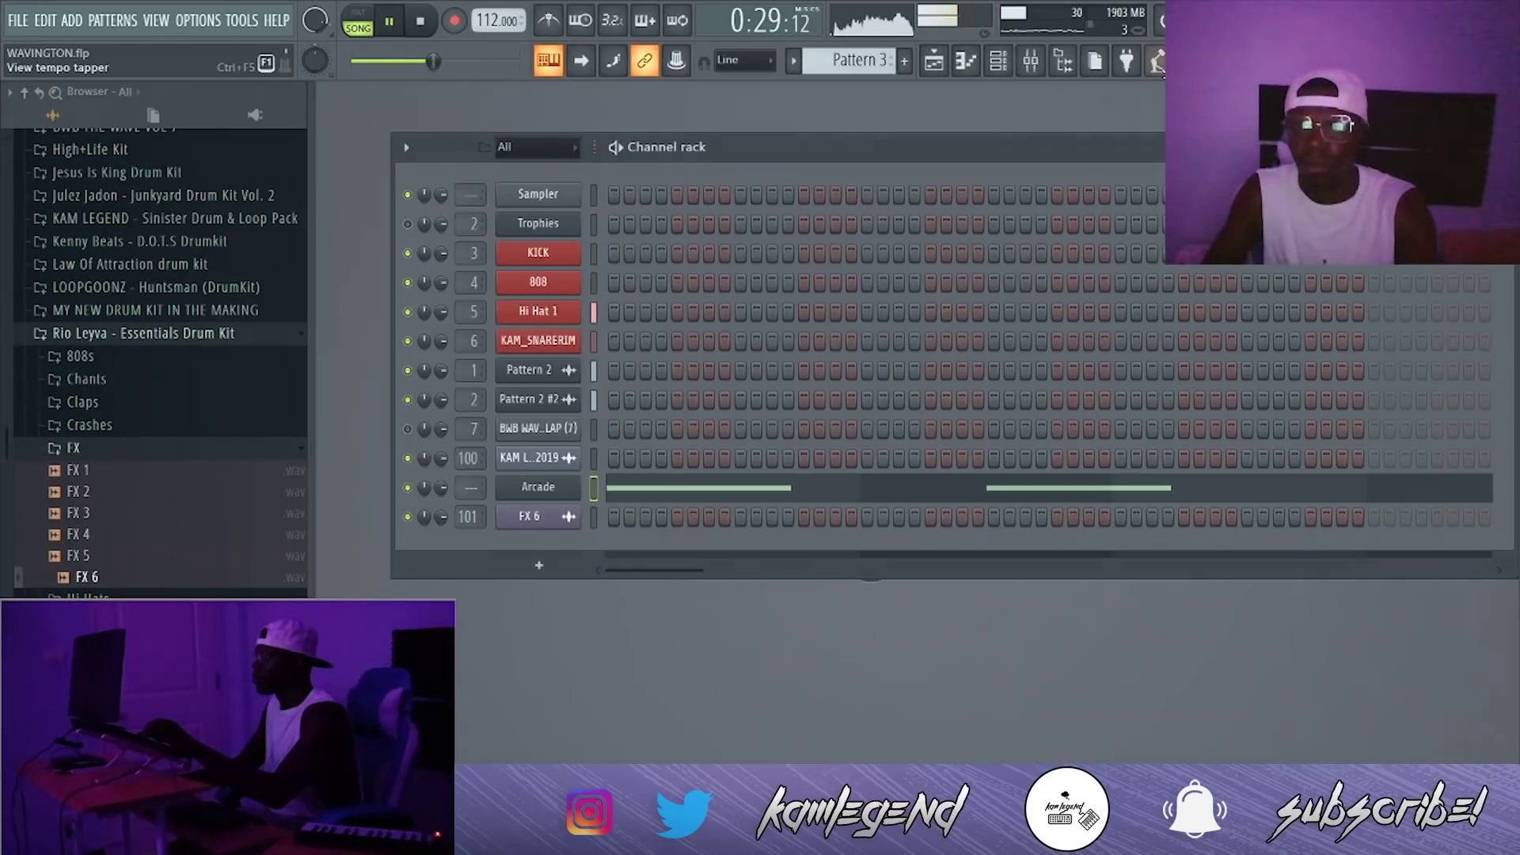
Step: Place a Pattern 3 clip on Track 4 of the playlist, starting at bar 22
{"action": "left_click", "coordinate": [944, 62]}
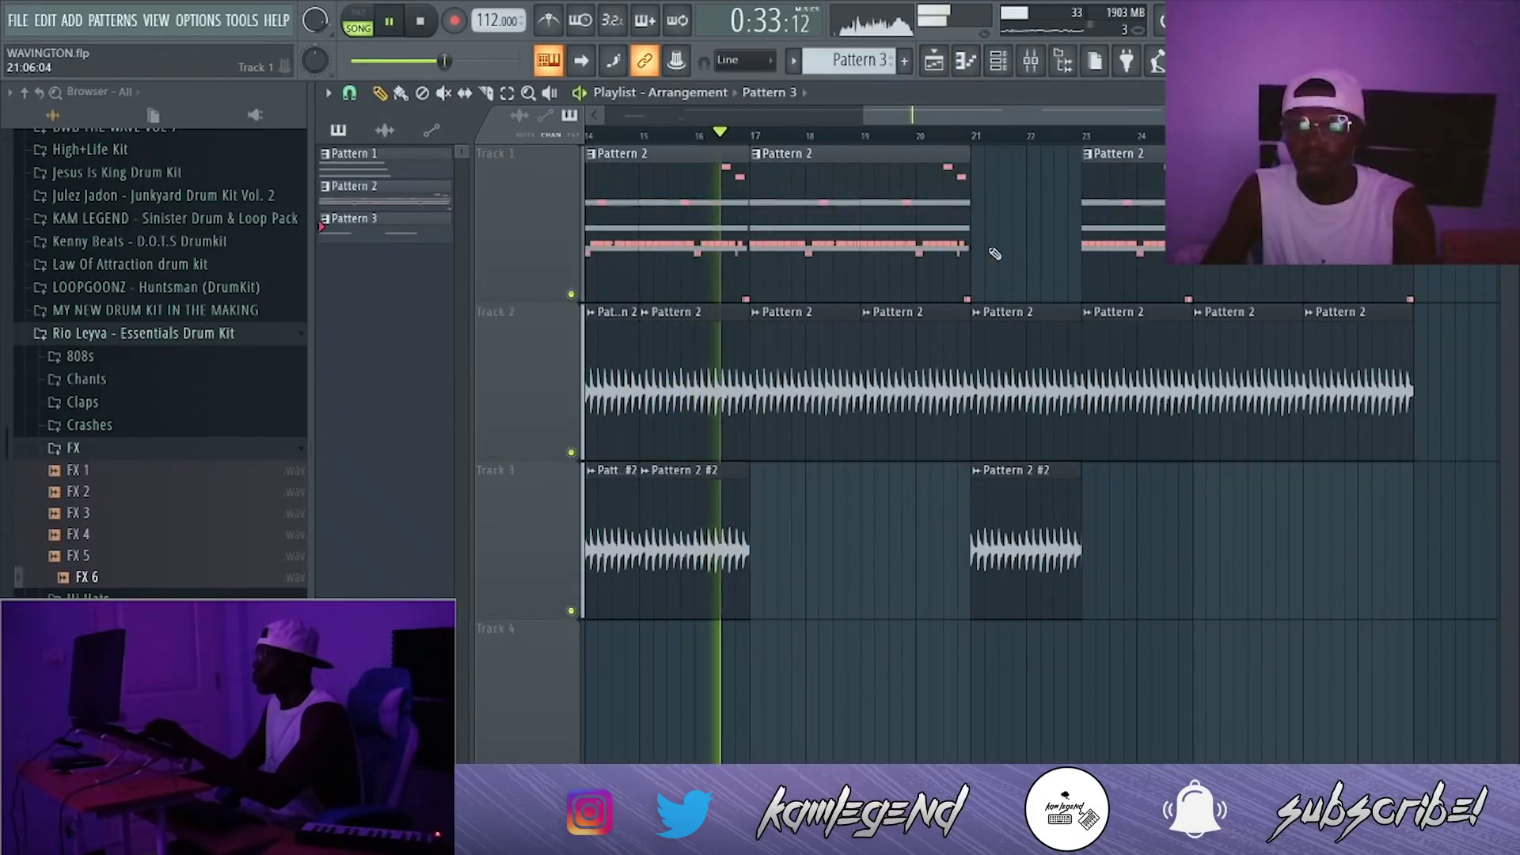
{"action": "left_click", "coordinate": [979, 652]}
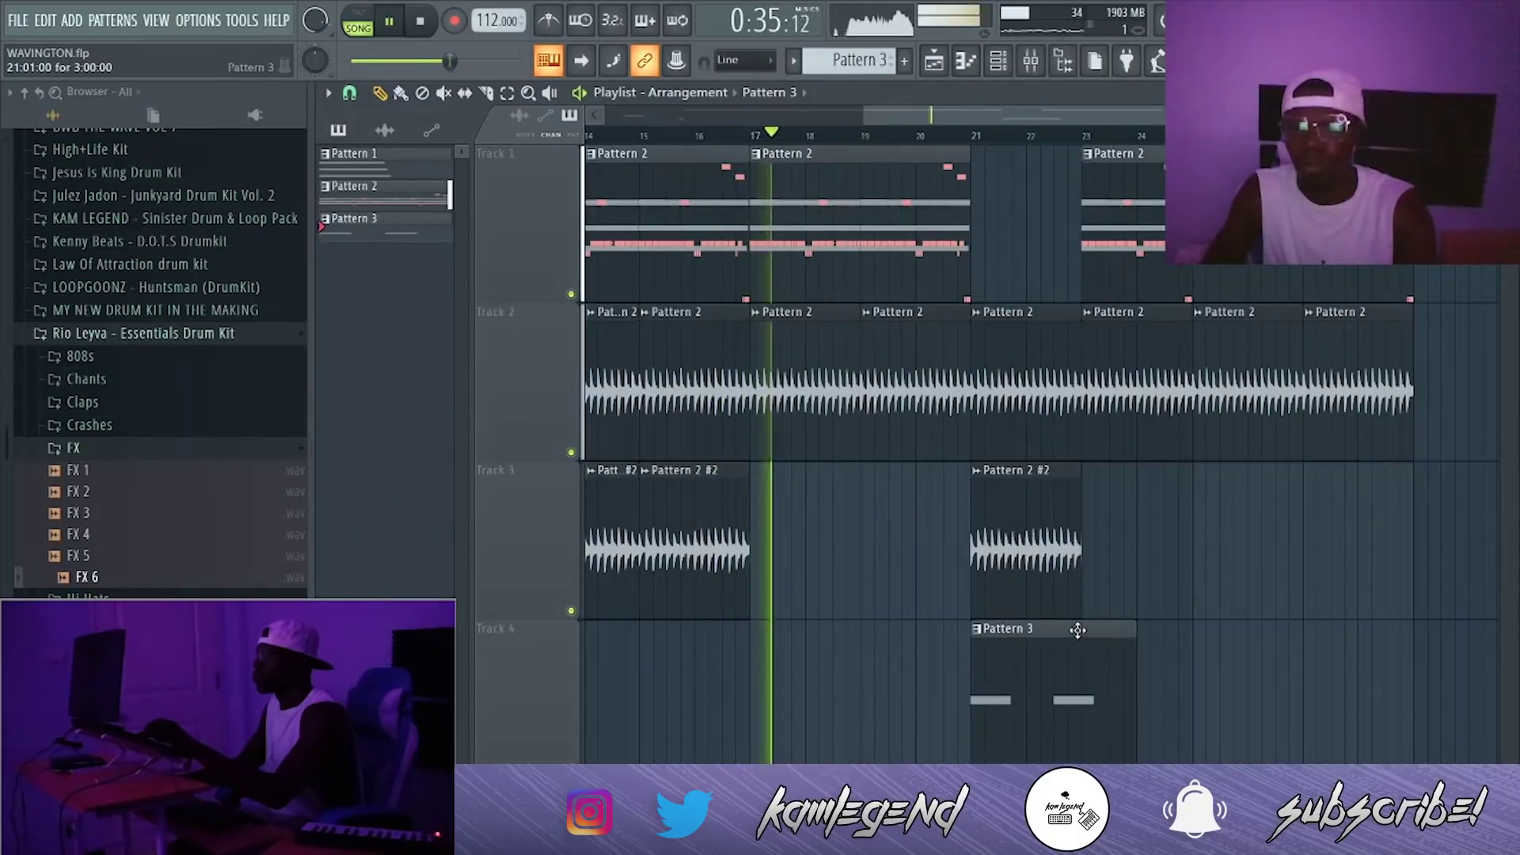
{"action": "left_click_drag", "start_coordinate": [1062, 660], "coordinate": [1120, 675]}
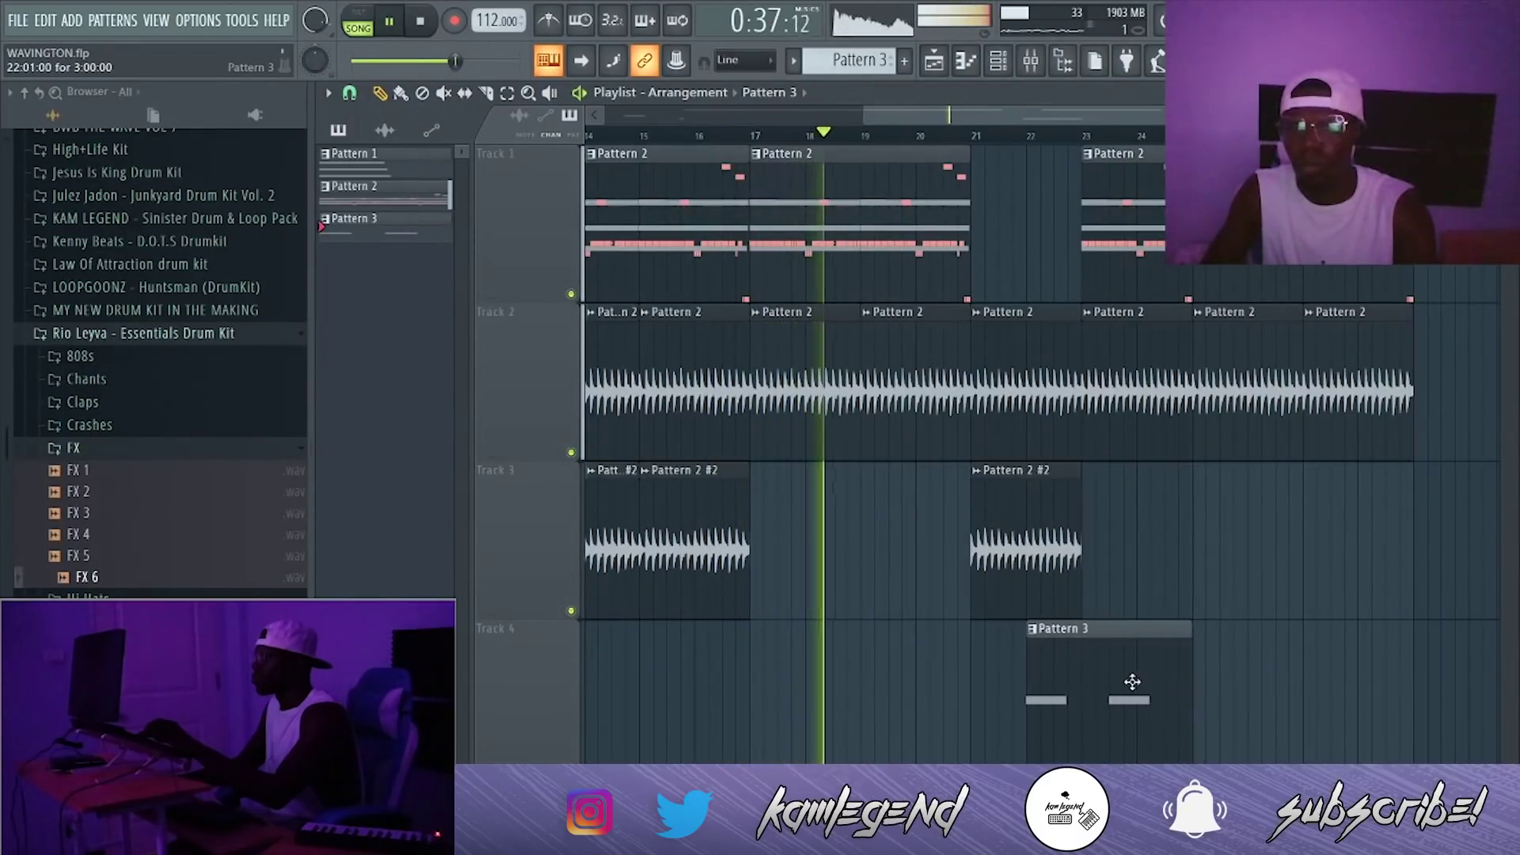
Step: Reopen Pattern 3's Arcade notes and reduce them to a single shorter G5 note in the second half of bar 1
{"action": "double_click", "coordinate": [1117, 683]}
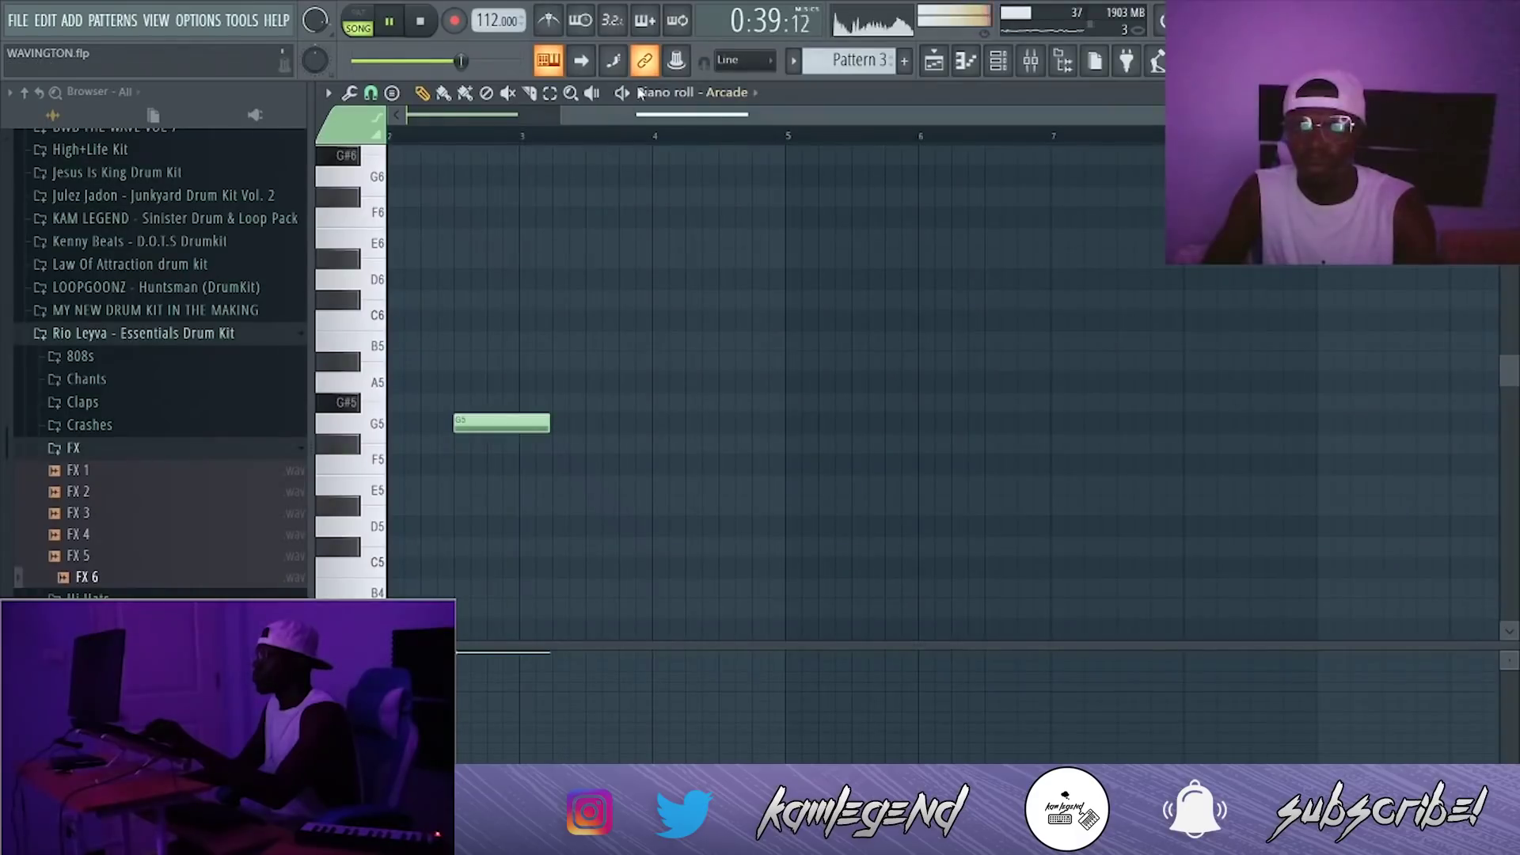
{"action": "left_click_drag", "start_coordinate": [560, 116], "coordinate": [398, 117]}
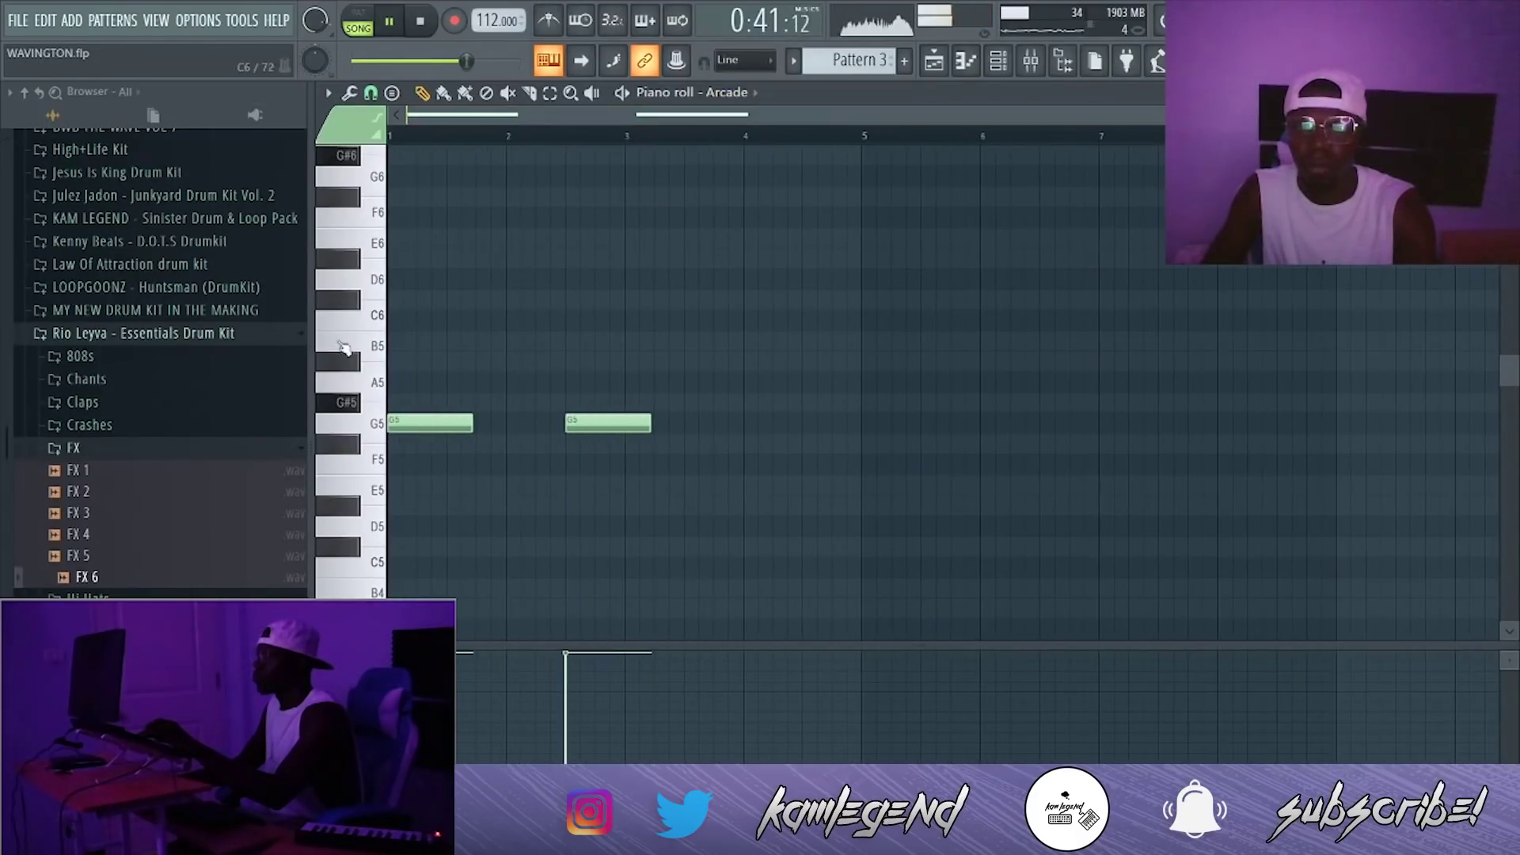
{"action": "right_click", "coordinate": [610, 421]}
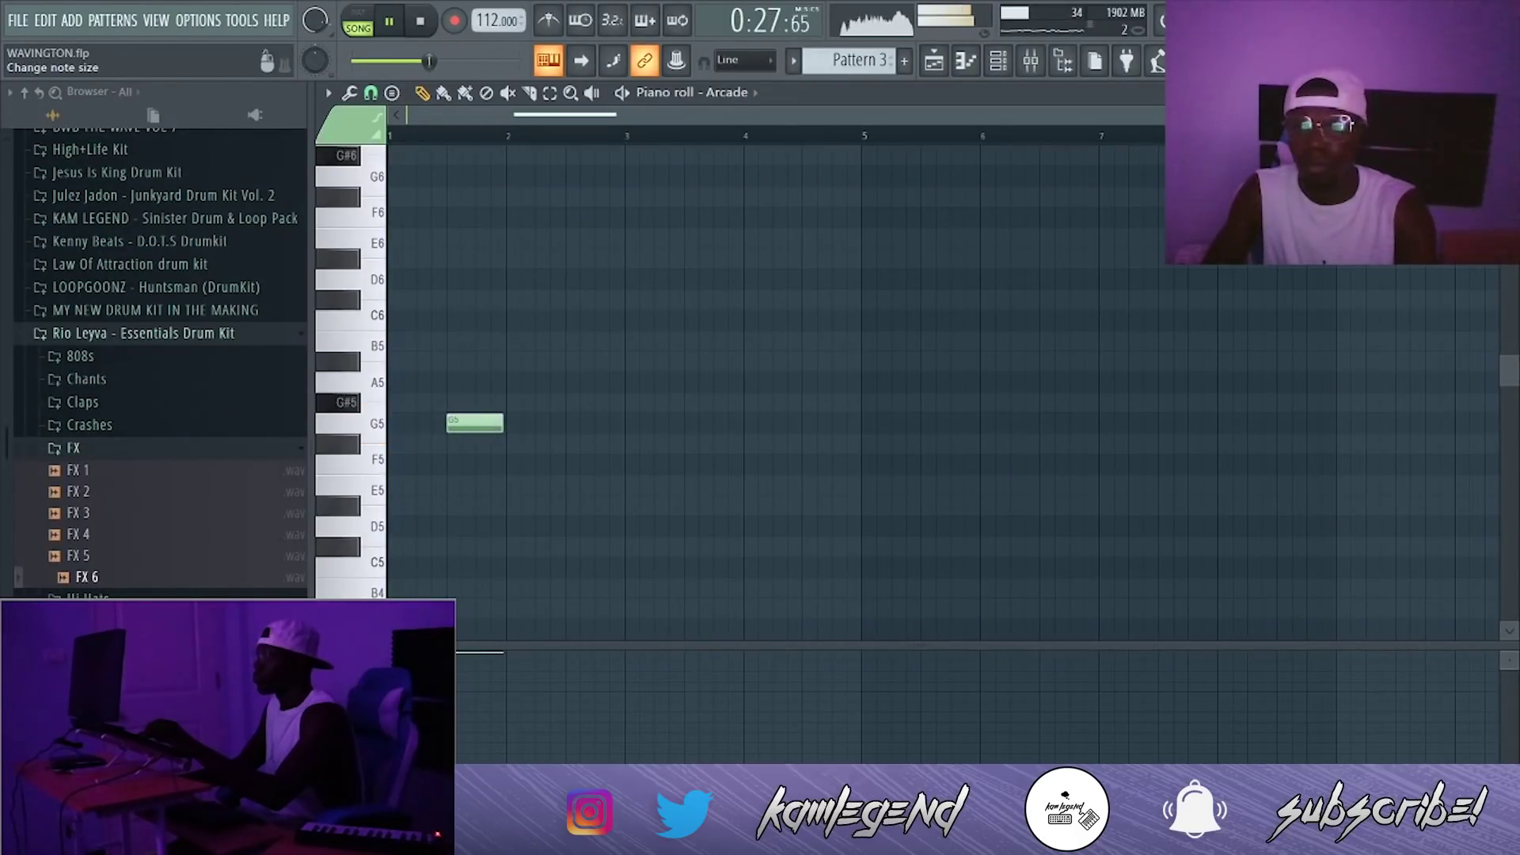
Step: Return to the playlist and play the arrangement from about bar 21 to hear the Arcade part
{"action": "left_click", "coordinate": [1508, 92]}
{"action": "left_click", "coordinate": [1508, 93]}
{"action": "left_click", "coordinate": [962, 137]}
Step: Reopen the Pattern 3 clip and add a matching G5 note at the start of bar 1 for Arcade
{"action": "double_click", "coordinate": [1059, 643]}
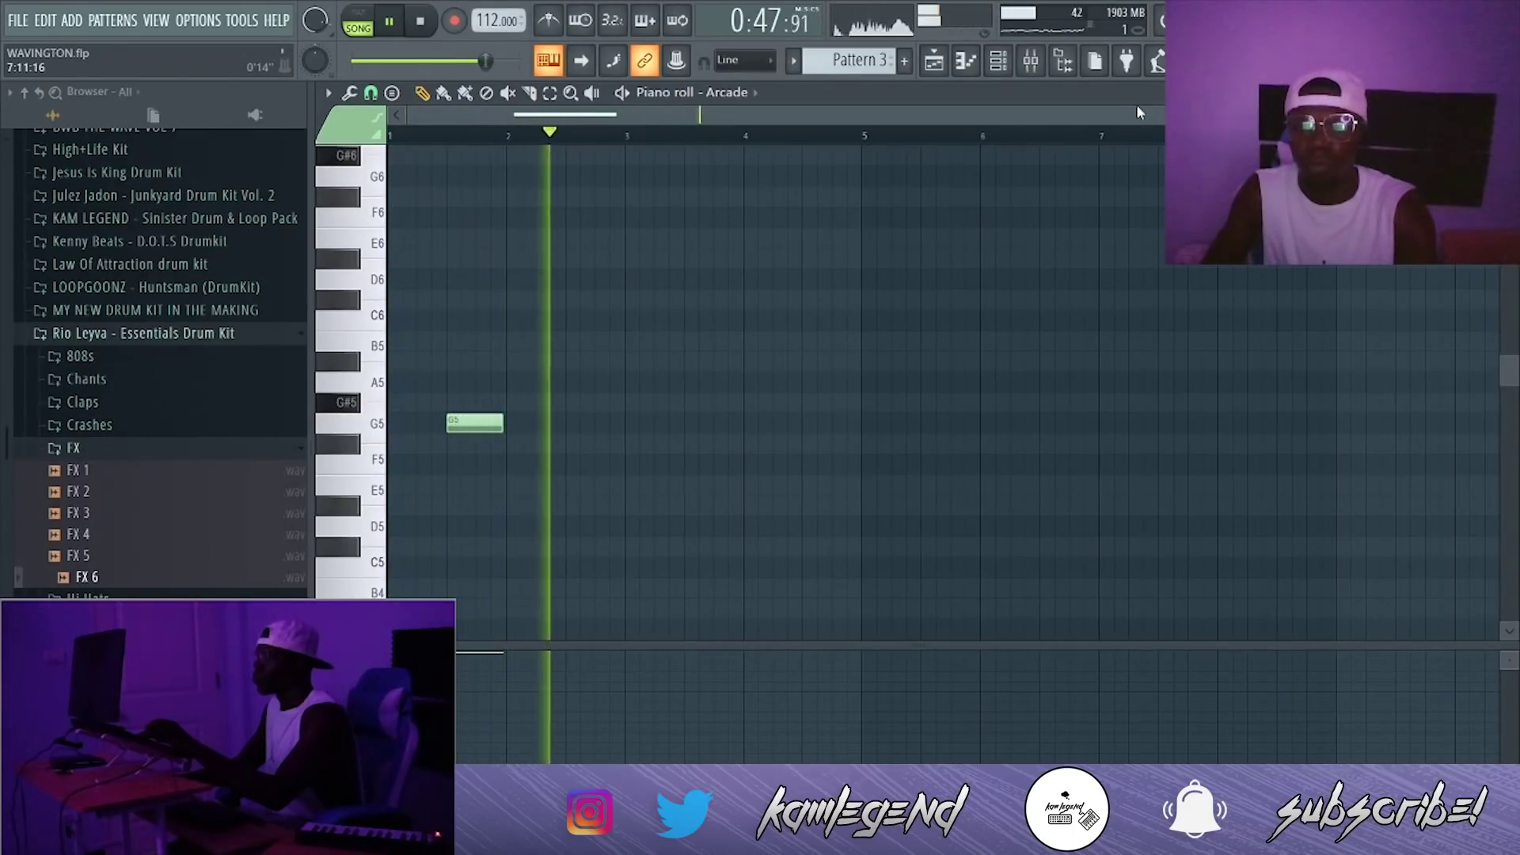
{"action": "scroll", "coordinate": [593, 402], "scroll_direction": "up", "scroll_amount": 3}
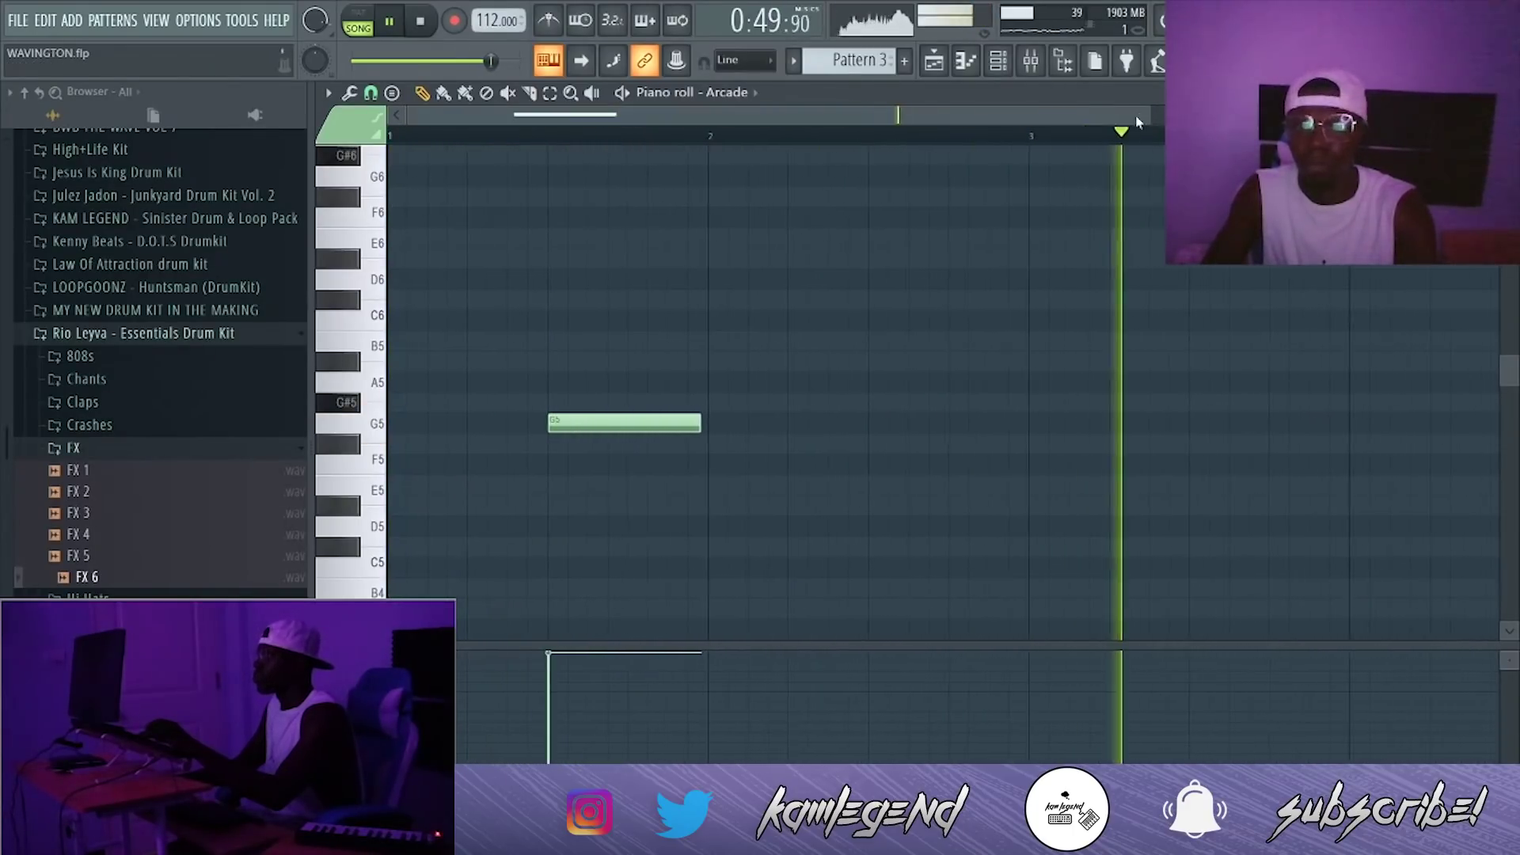
{"action": "left_click", "coordinate": [400, 431]}
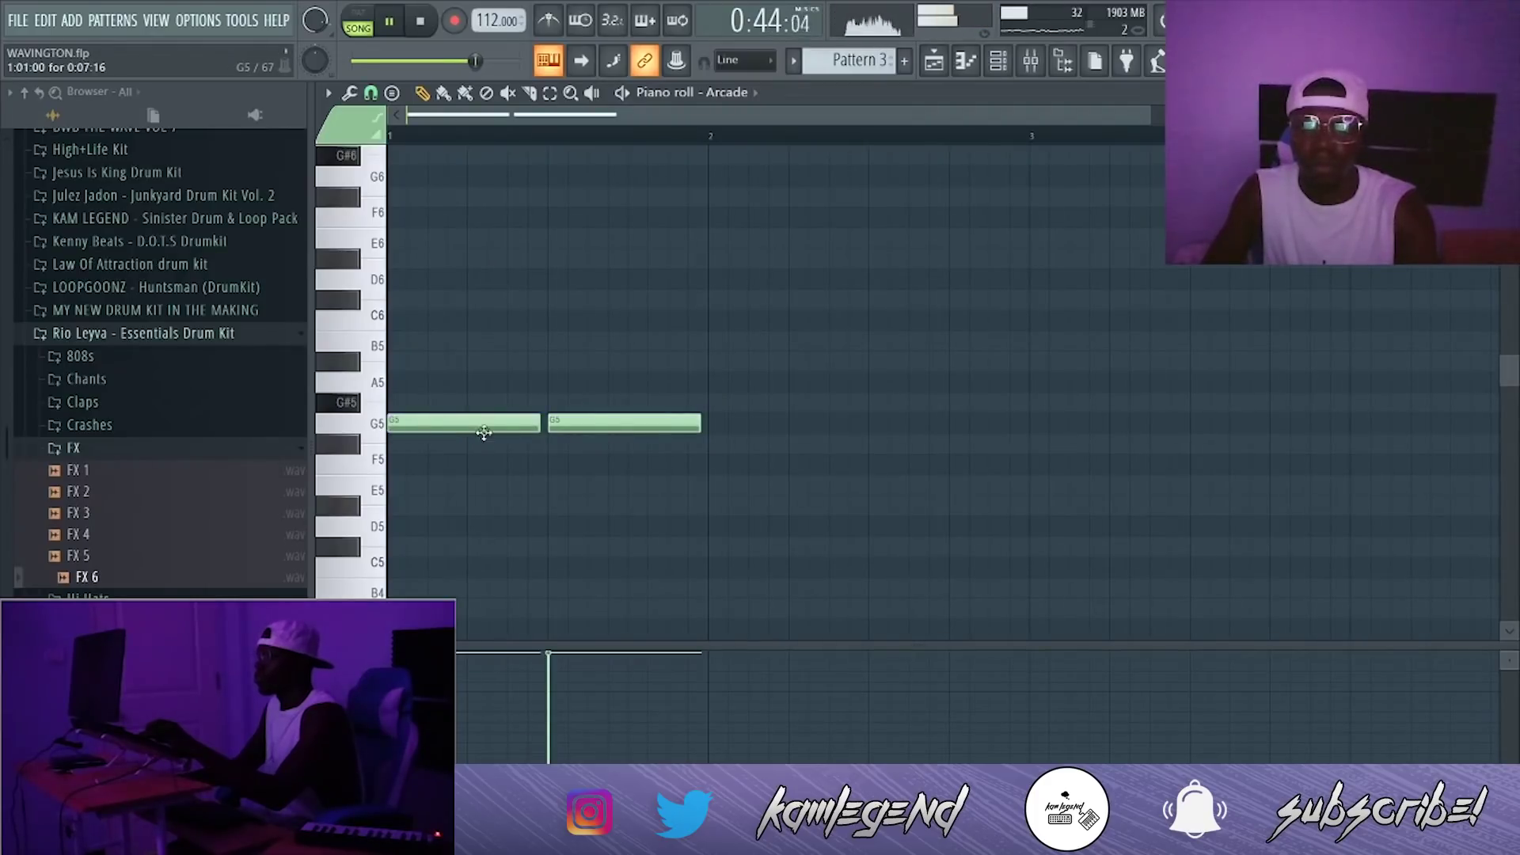
Step: Shorten the first Arcade G5 note to one beat, move it to beat 2 of bar 1, and close the piano roll
{"action": "left_click_drag", "start_coordinate": [535, 421], "coordinate": [460, 421]}
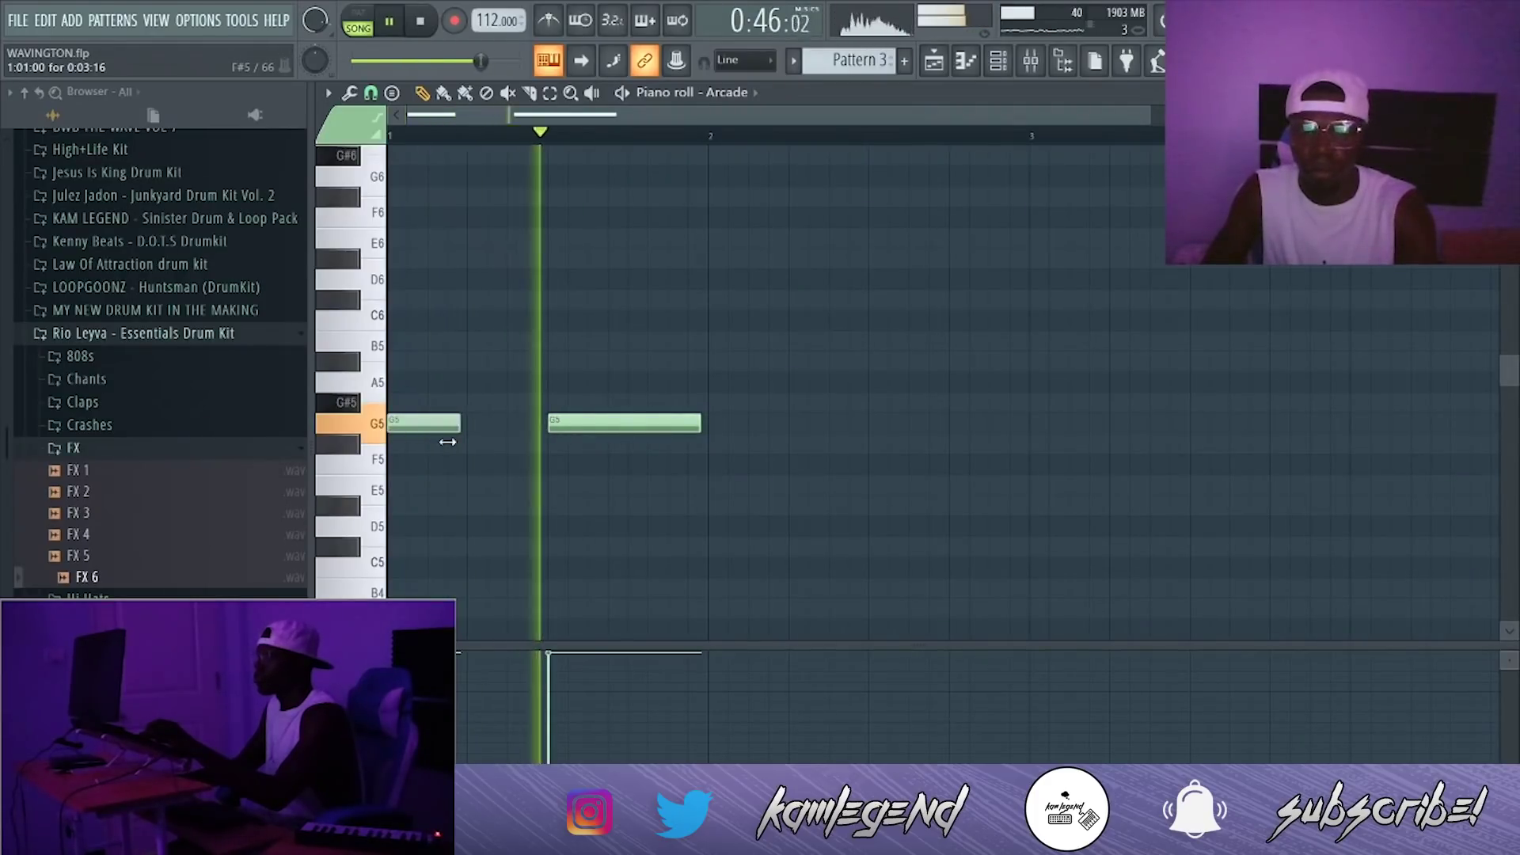
{"action": "key", "text": "space"}
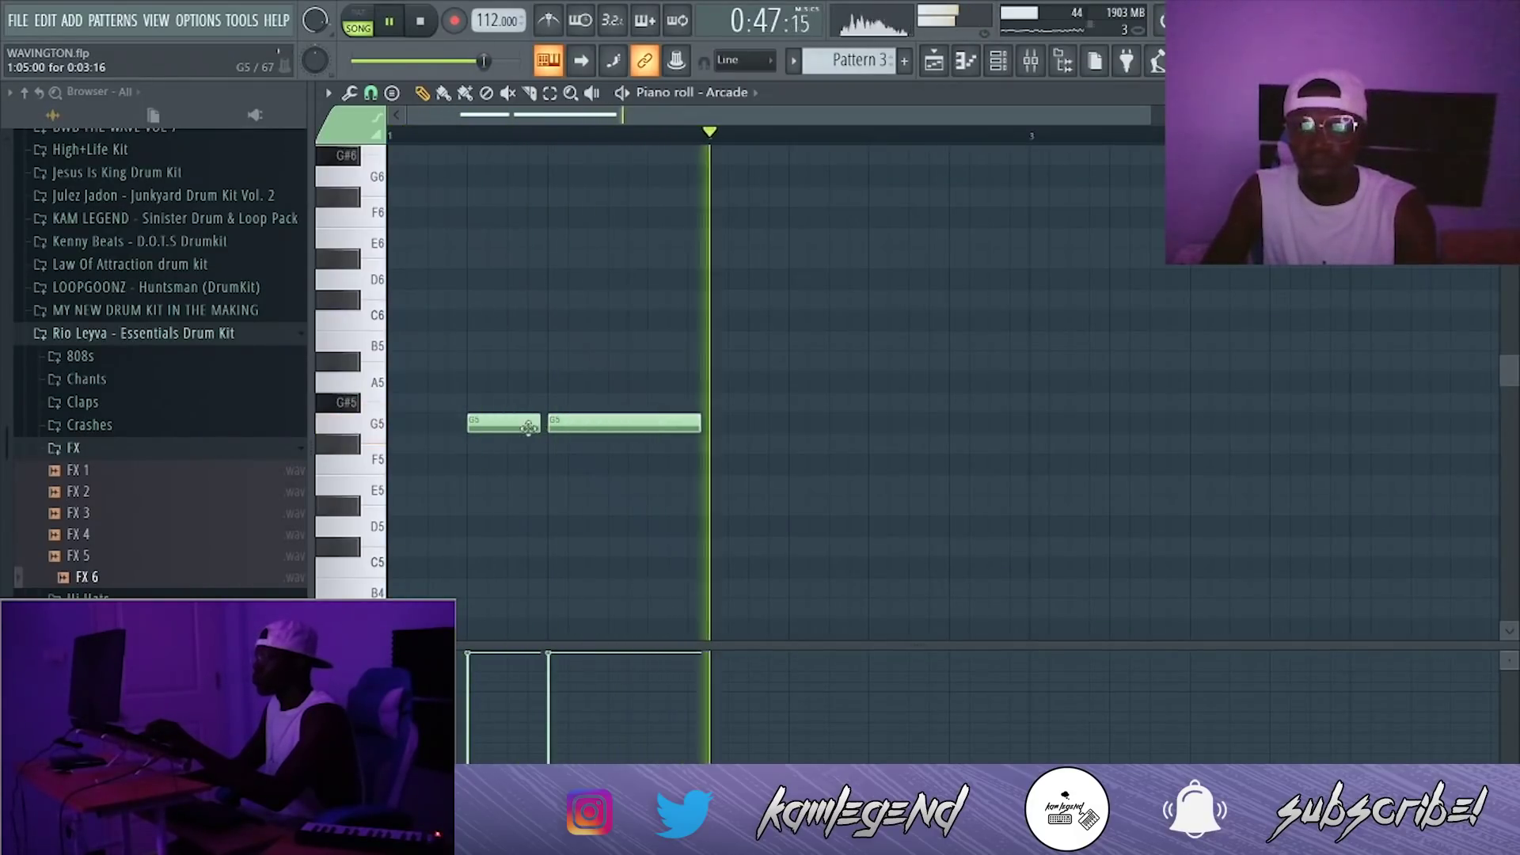
{"action": "key", "text": "Escape"}
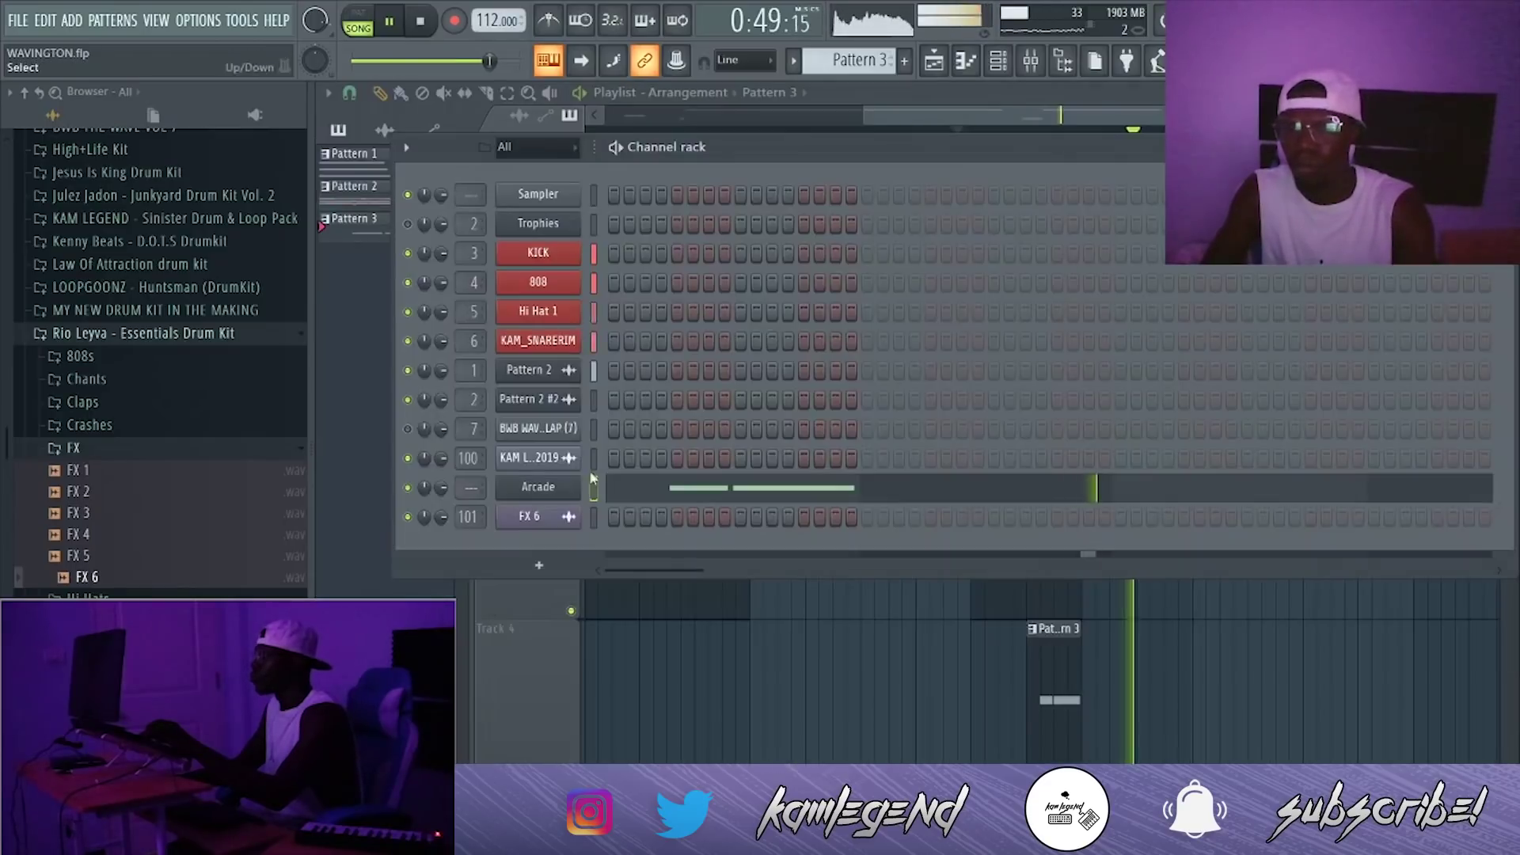
Step: Check the key setting of Arcade's Spell It Out kit, close the plugin, and replay the arrangement
{"action": "left_click", "coordinate": [539, 483]}
{"action": "left_click", "coordinate": [1278, 159]}
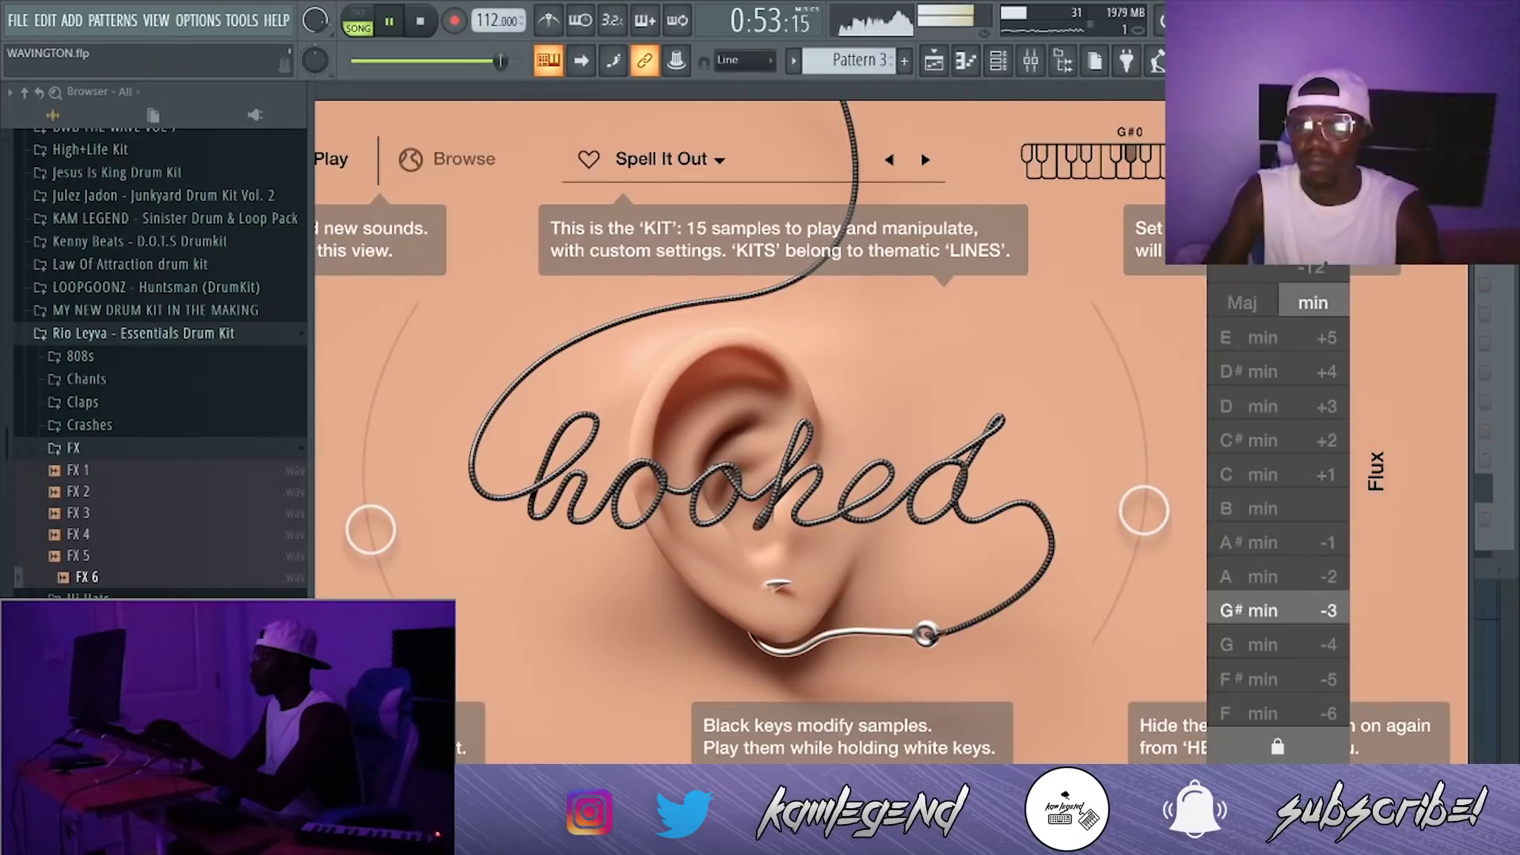
{"action": "left_click", "coordinate": [1277, 159]}
{"action": "left_click", "coordinate": [1457, 91]}
{"action": "key", "text": "space"}
{"action": "key", "text": "space"}
Step: Open the name of the Arcade channel for editing and enter "vo"
{"action": "right_click", "coordinate": [558, 493]}
{"action": "left_click", "coordinate": [675, 531]}
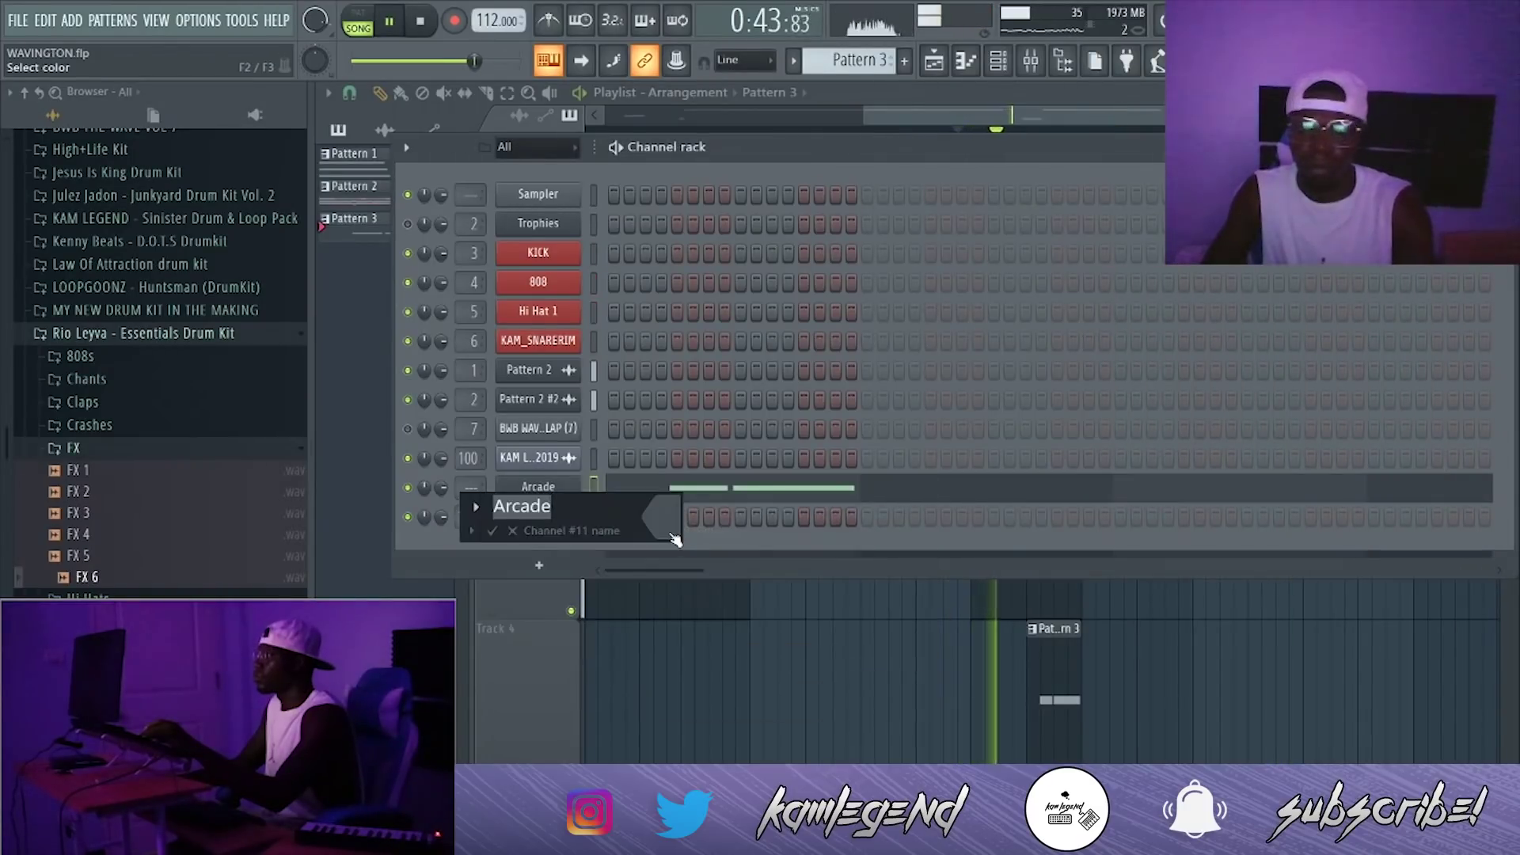
{"action": "type", "text": "vo"}
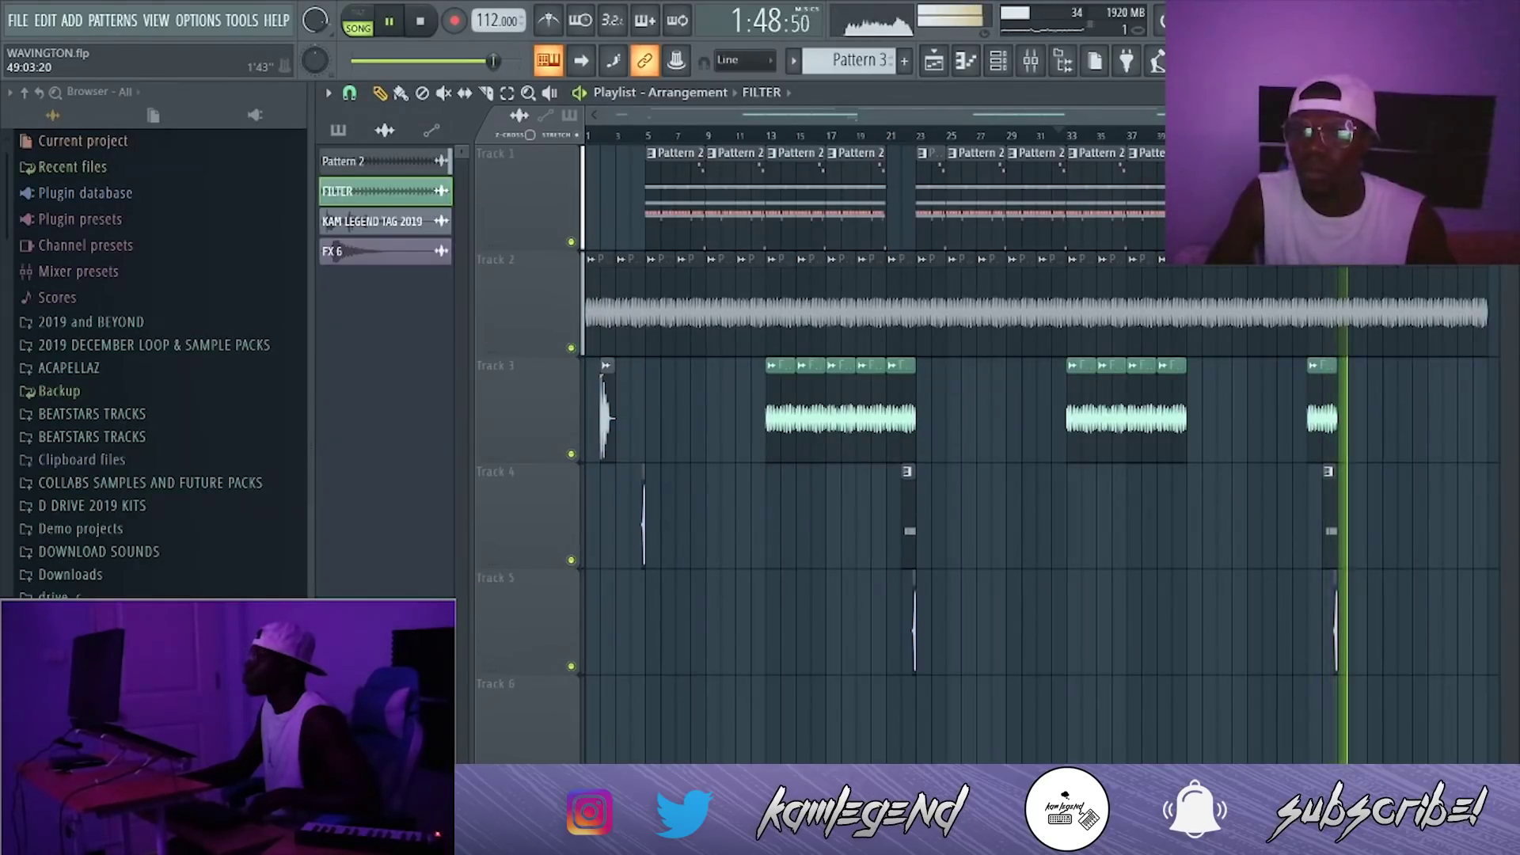
Step: Duplicate the playlist section from bar 33 to bar 61 across all tracks, placing the copy at bar 61, and deselect it
{"action": "left_click", "coordinate": [1328, 516]}
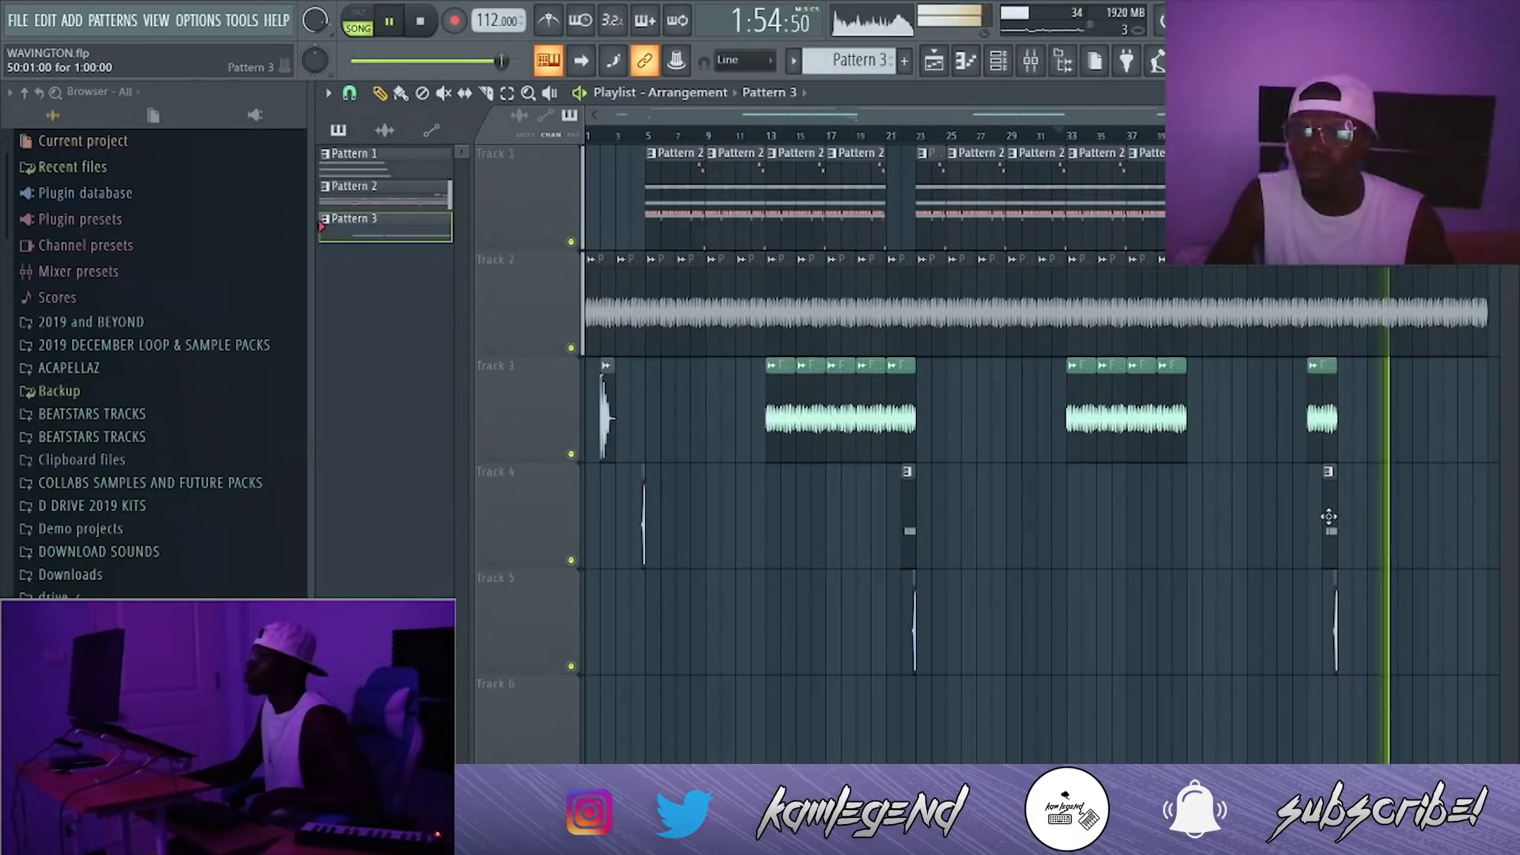
{"action": "scroll", "coordinate": [1310, 213], "scroll_direction": "down", "scroll_amount": 1}
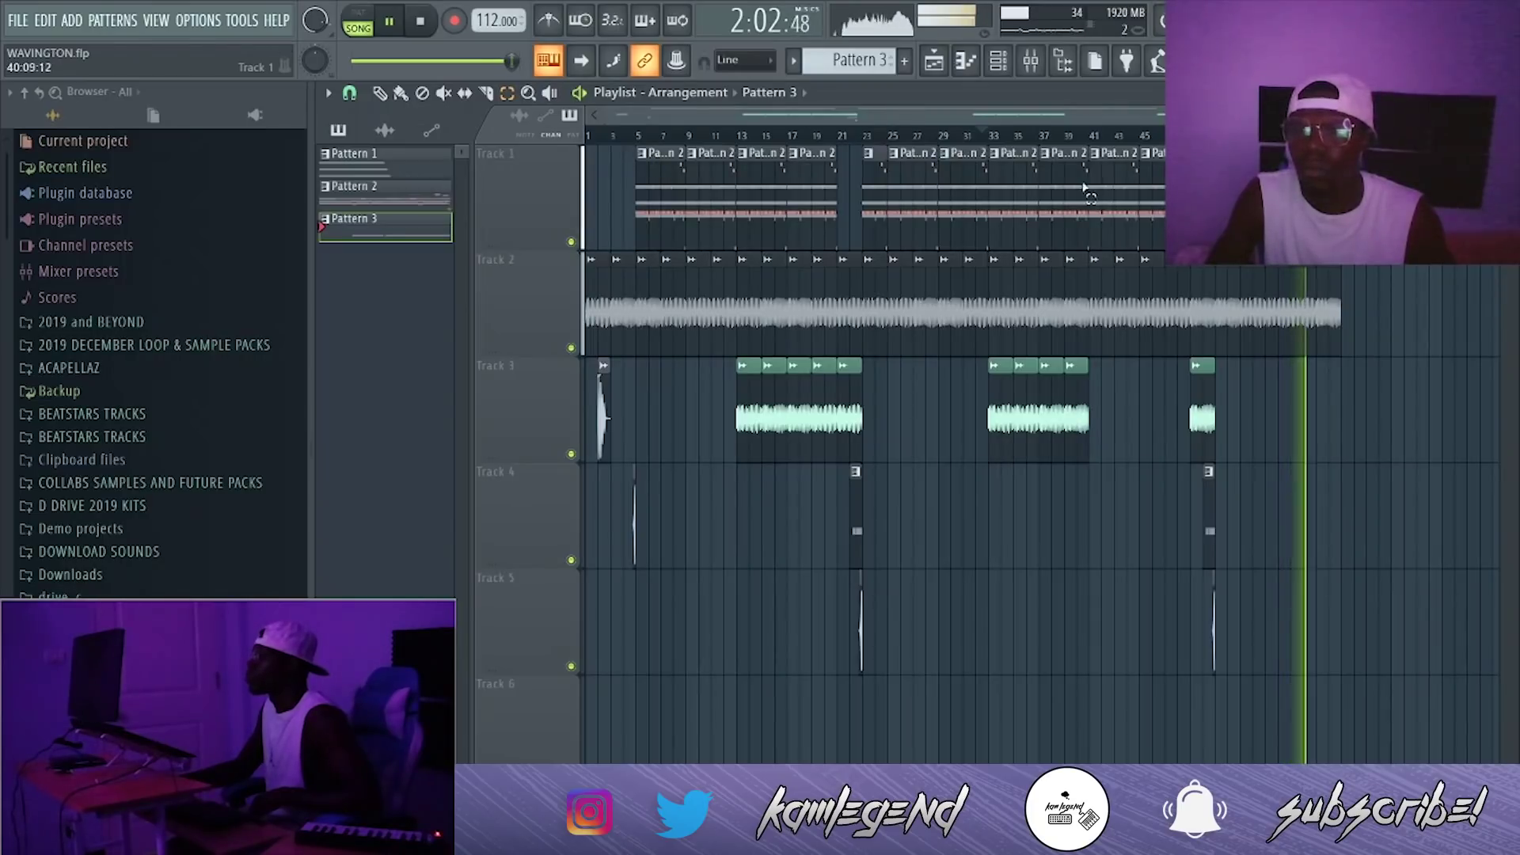
{"action": "left_click_drag", "start_coordinate": [1000, 154], "coordinate": [1348, 627]}
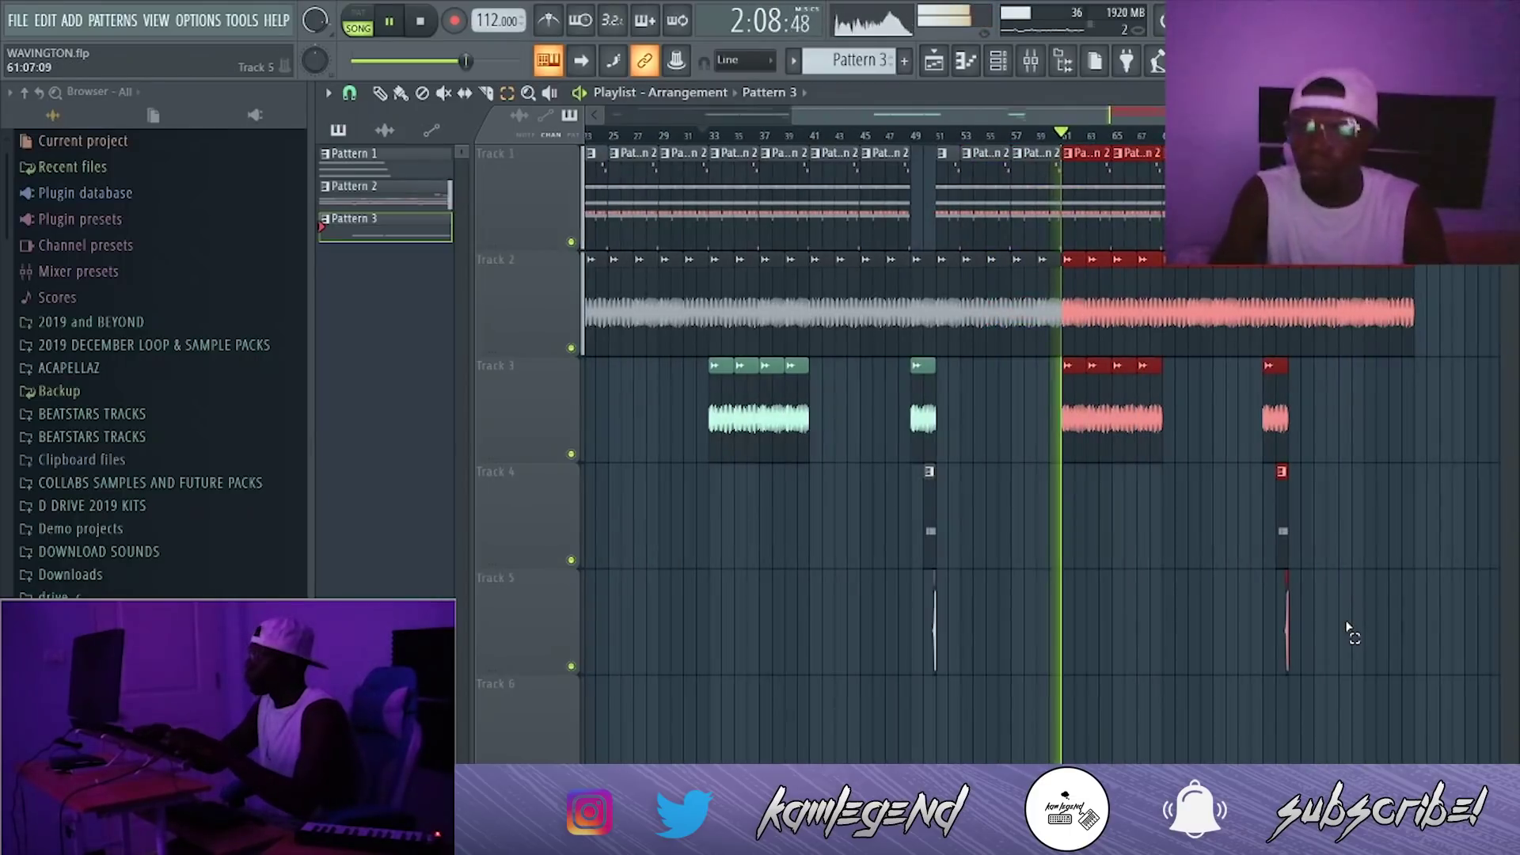
{"action": "left_click", "coordinate": [1165, 544]}
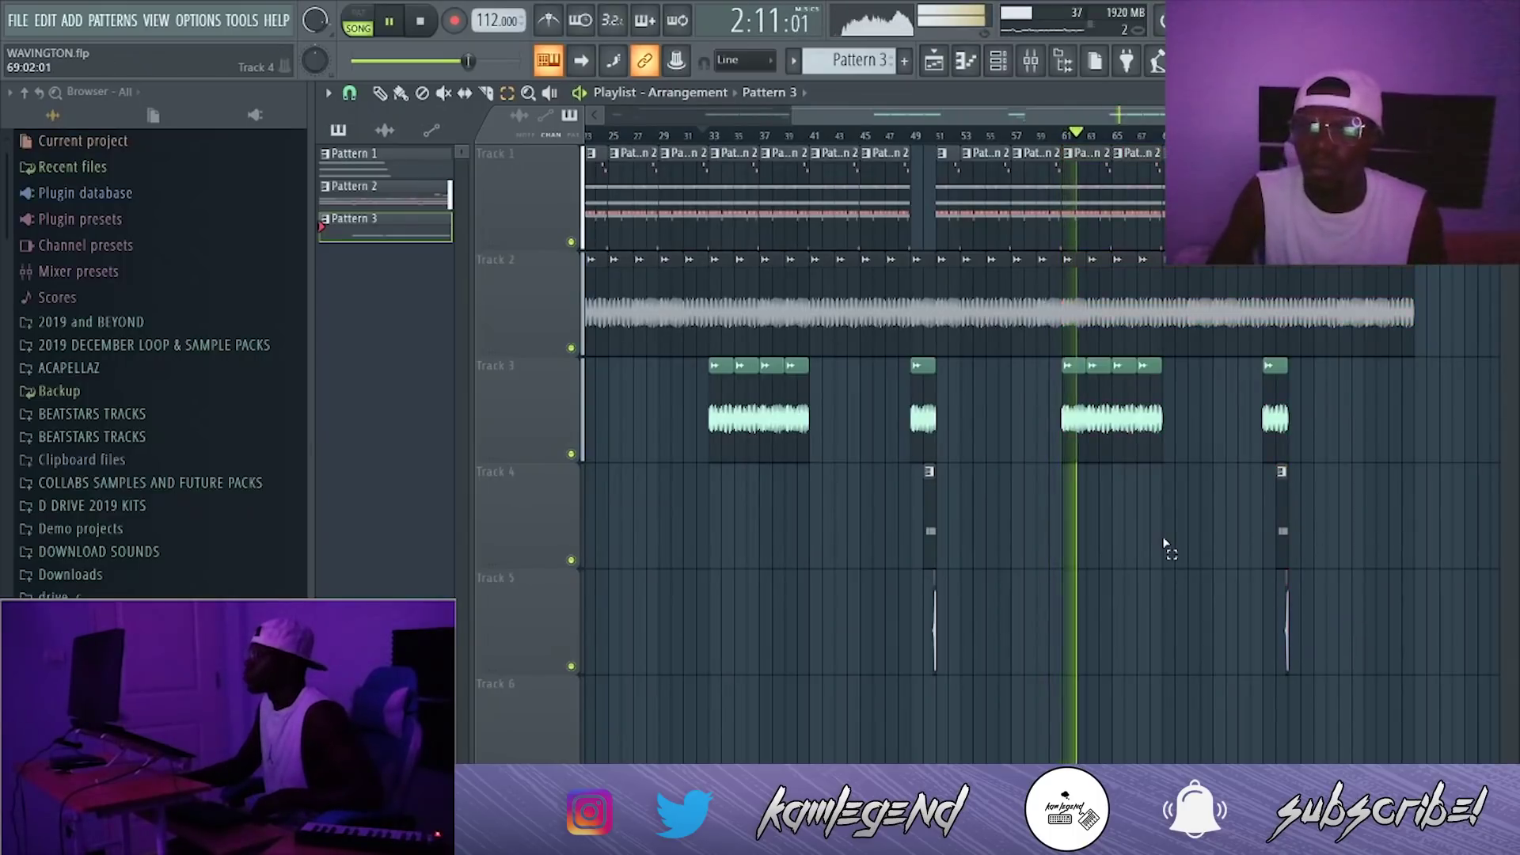
Step: Save the extended arrangement in the current project file, WAVINGTON.flp
{"action": "left_click", "coordinate": [27, 21]}
{"action": "left_click", "coordinate": [61, 107]}
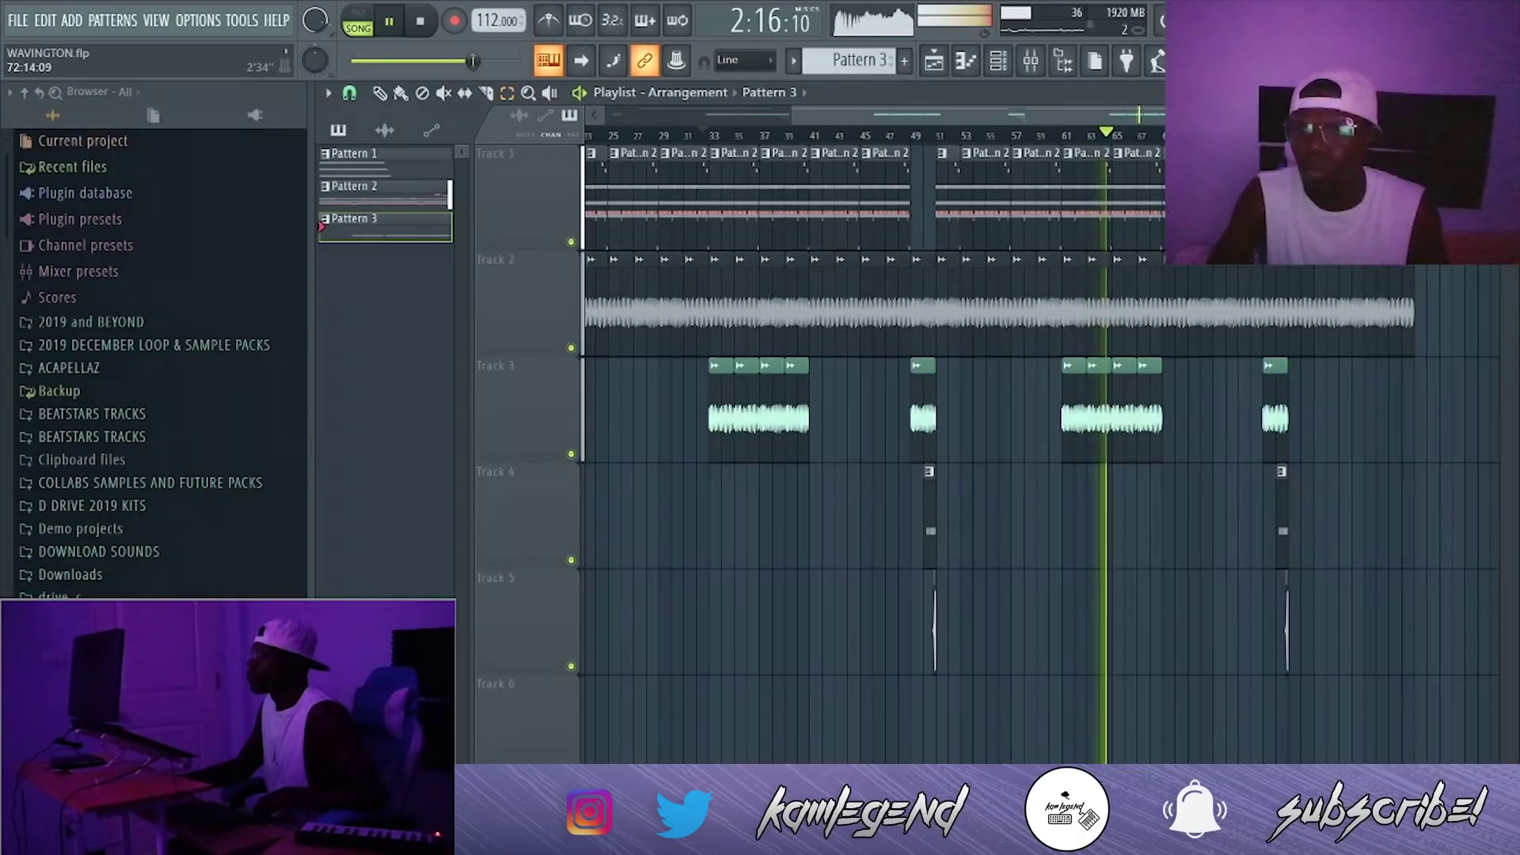
{"action": "left_click_drag", "start_coordinate": [1395, 116], "coordinate": [1237, 115]}
{"action": "left_click", "coordinate": [528, 93]}
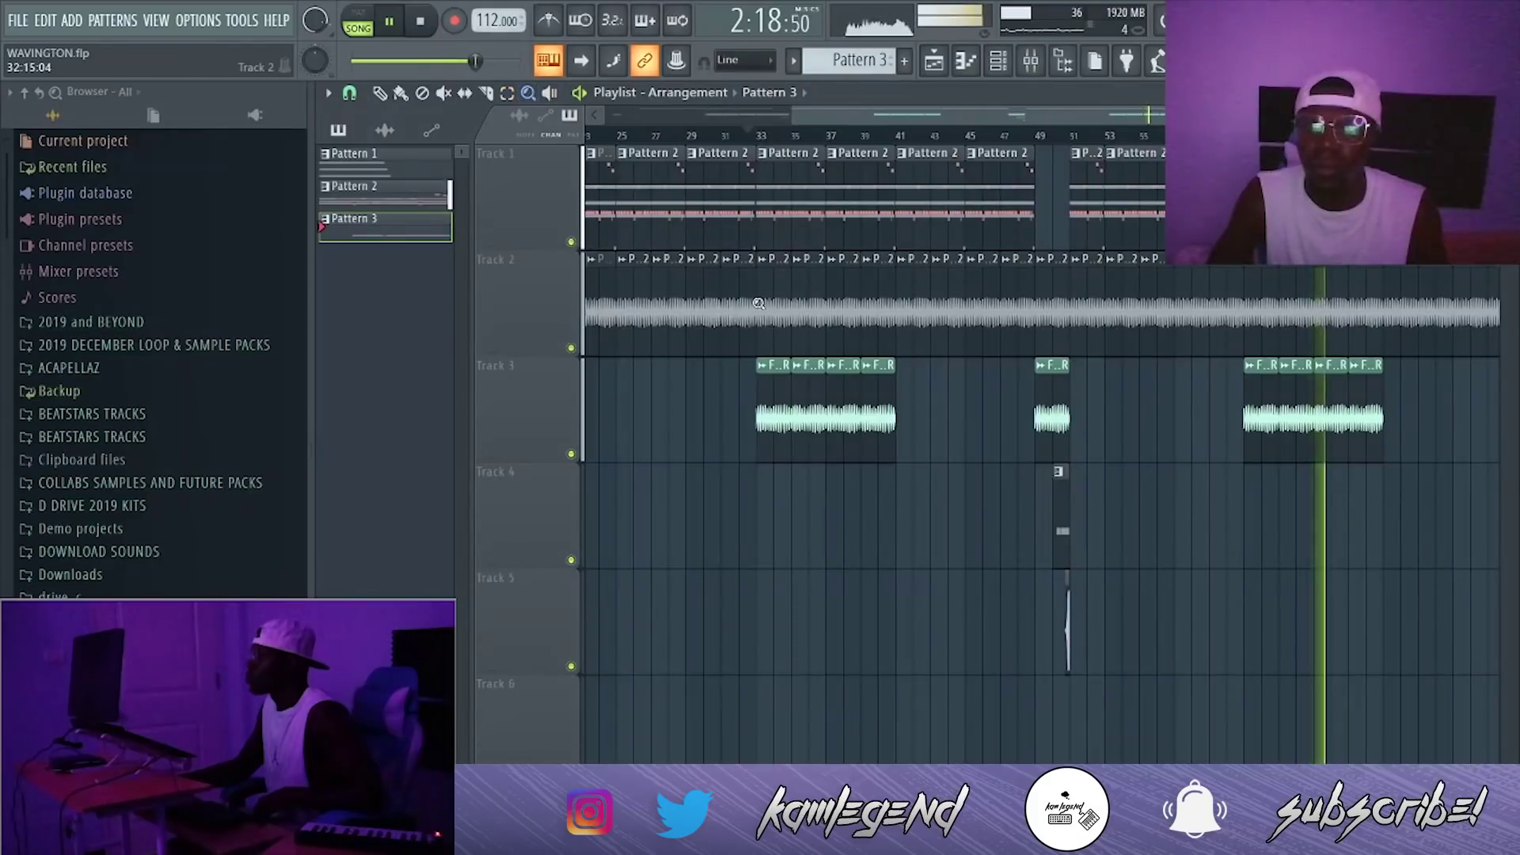
{"action": "right_click", "coordinate": [758, 304]}
{"action": "left_click", "coordinate": [16, 22]}
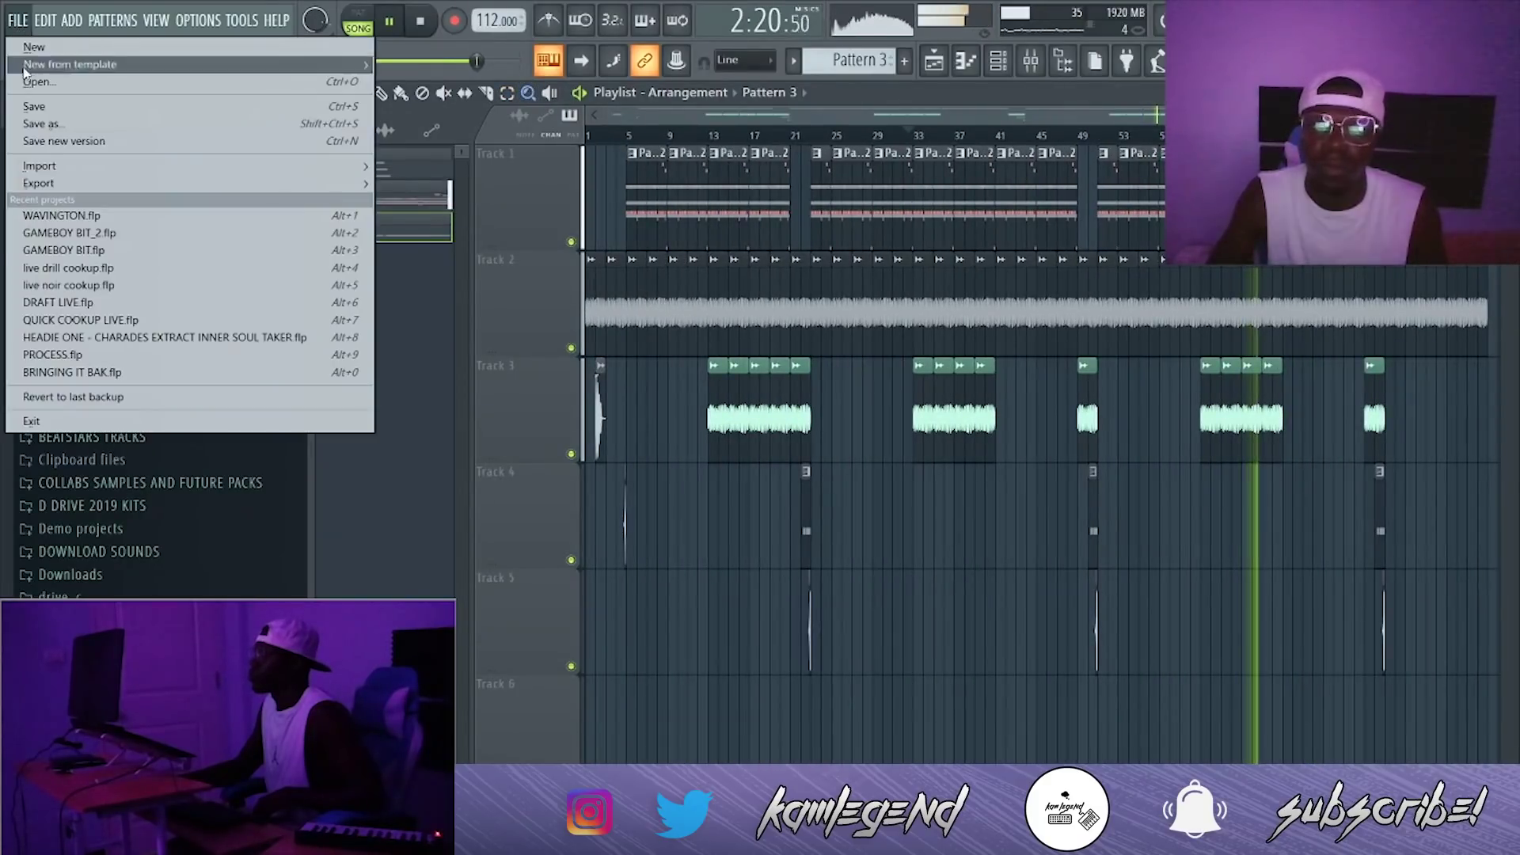
{"action": "left_click", "coordinate": [51, 103]}
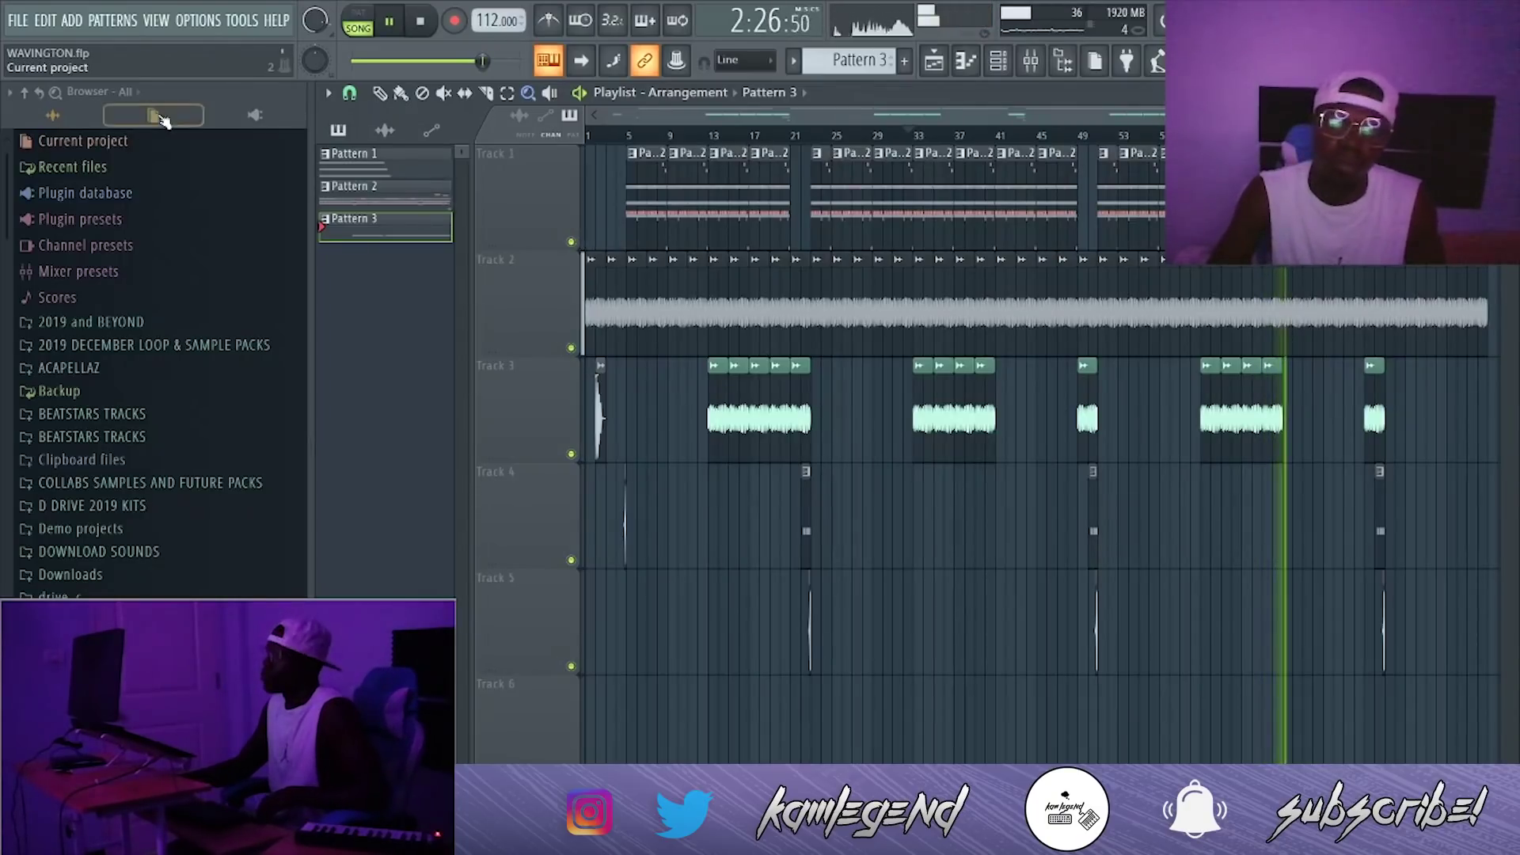
{"action": "left_click", "coordinate": [14, 20]}
{"action": "left_click", "coordinate": [52, 105]}
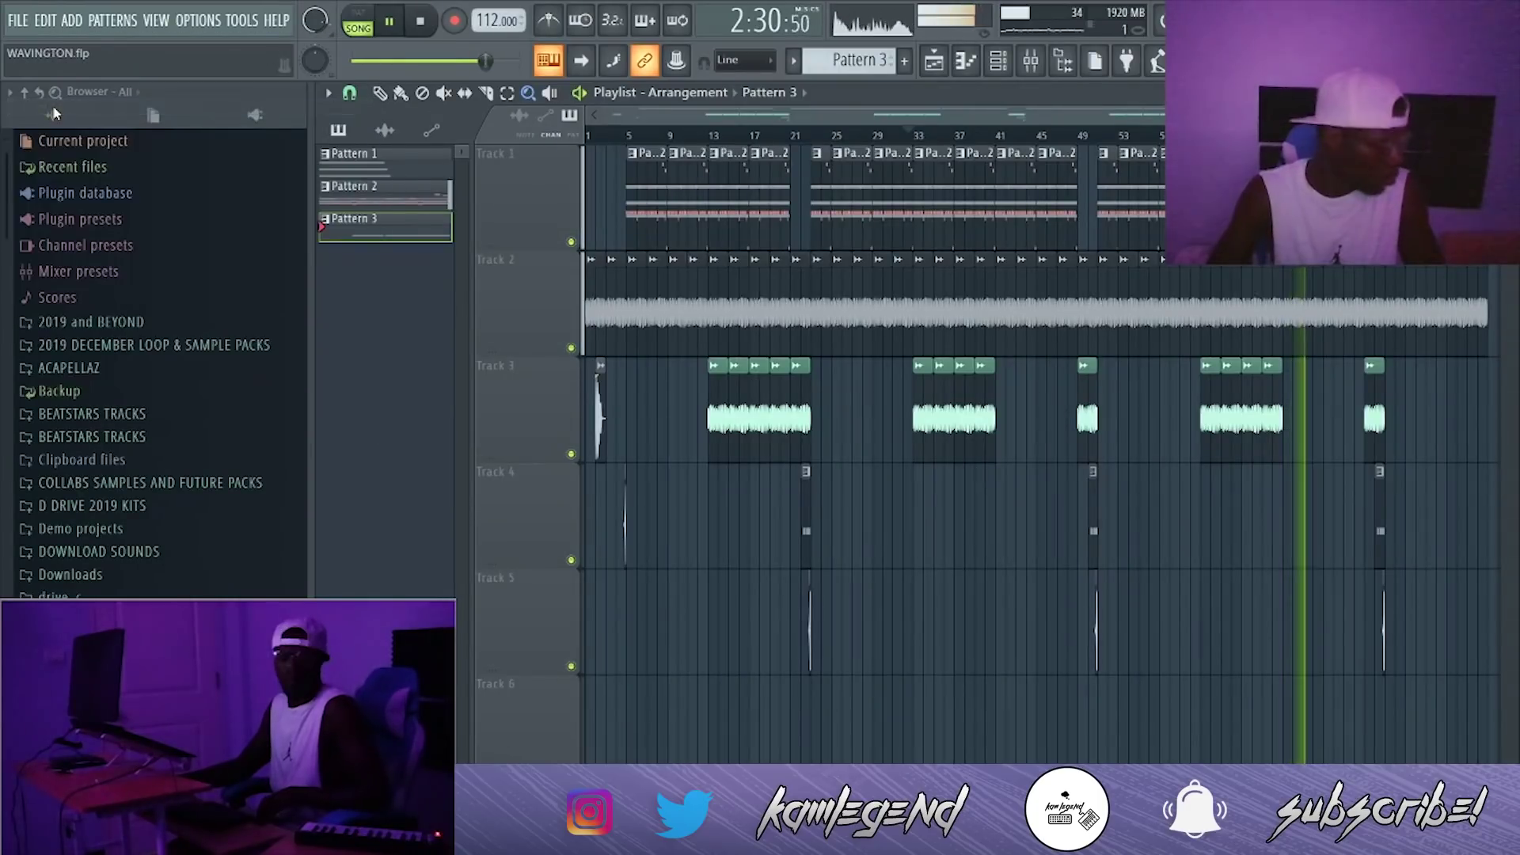